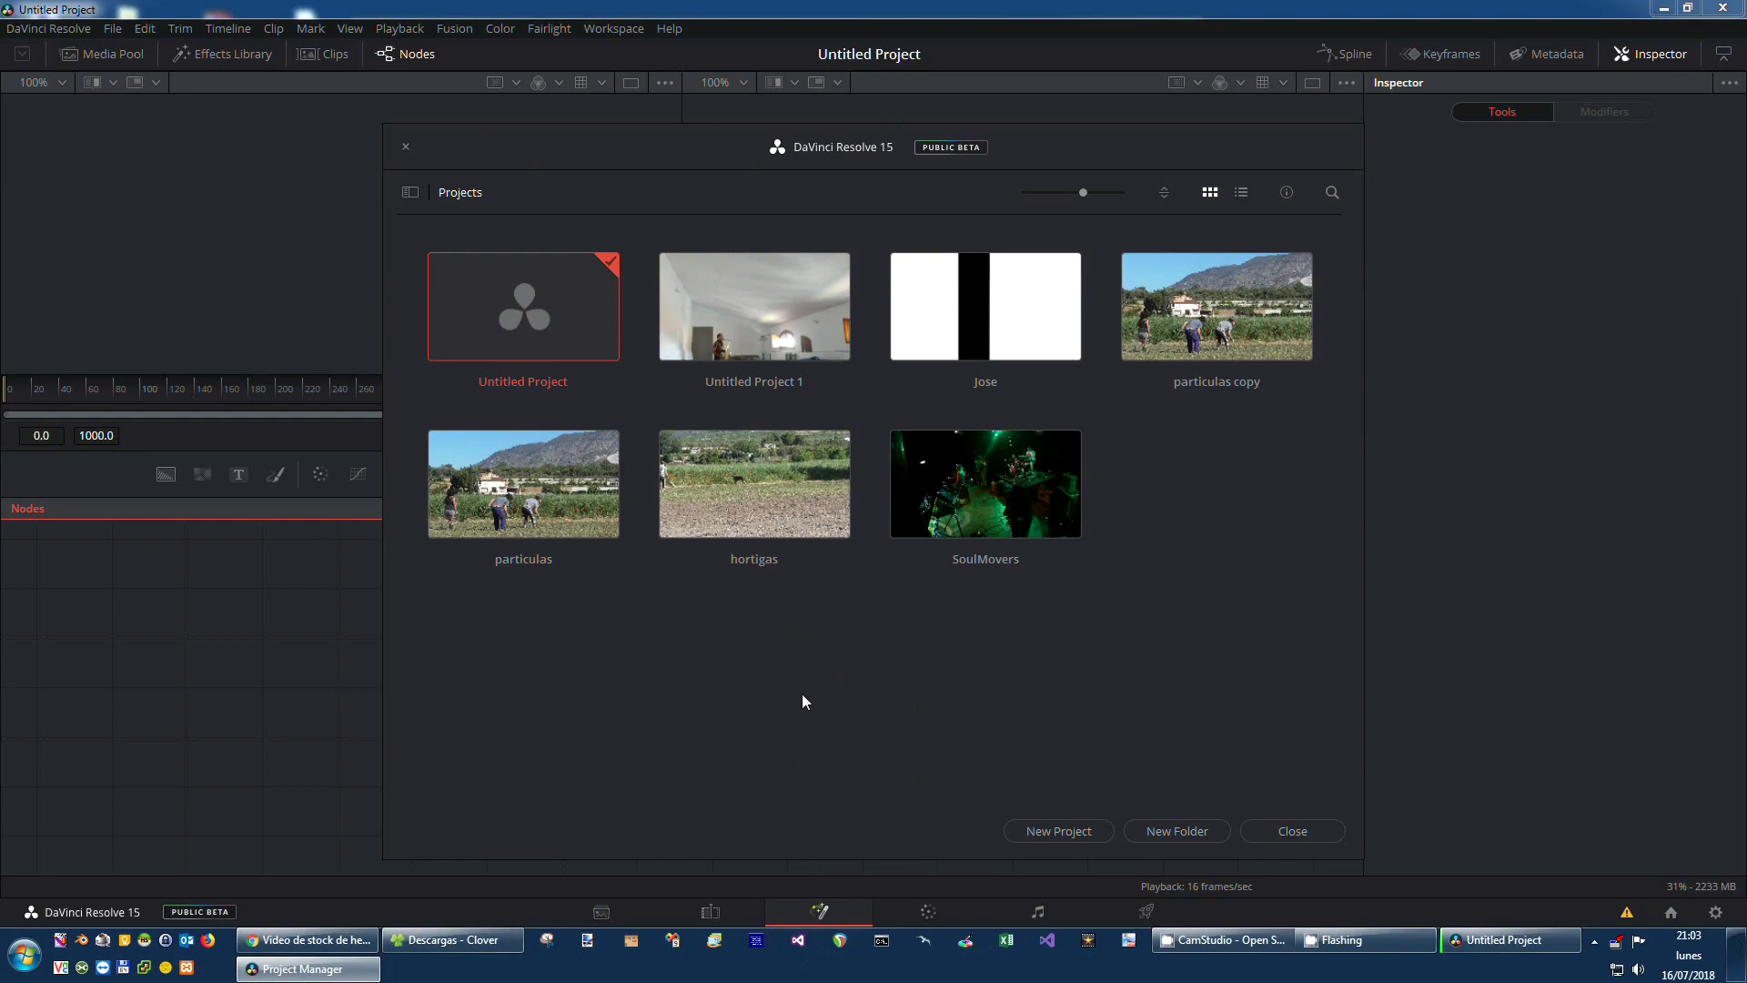
- Create a new project named 'partis2' in the Project Manager and open it
click(1079, 836)
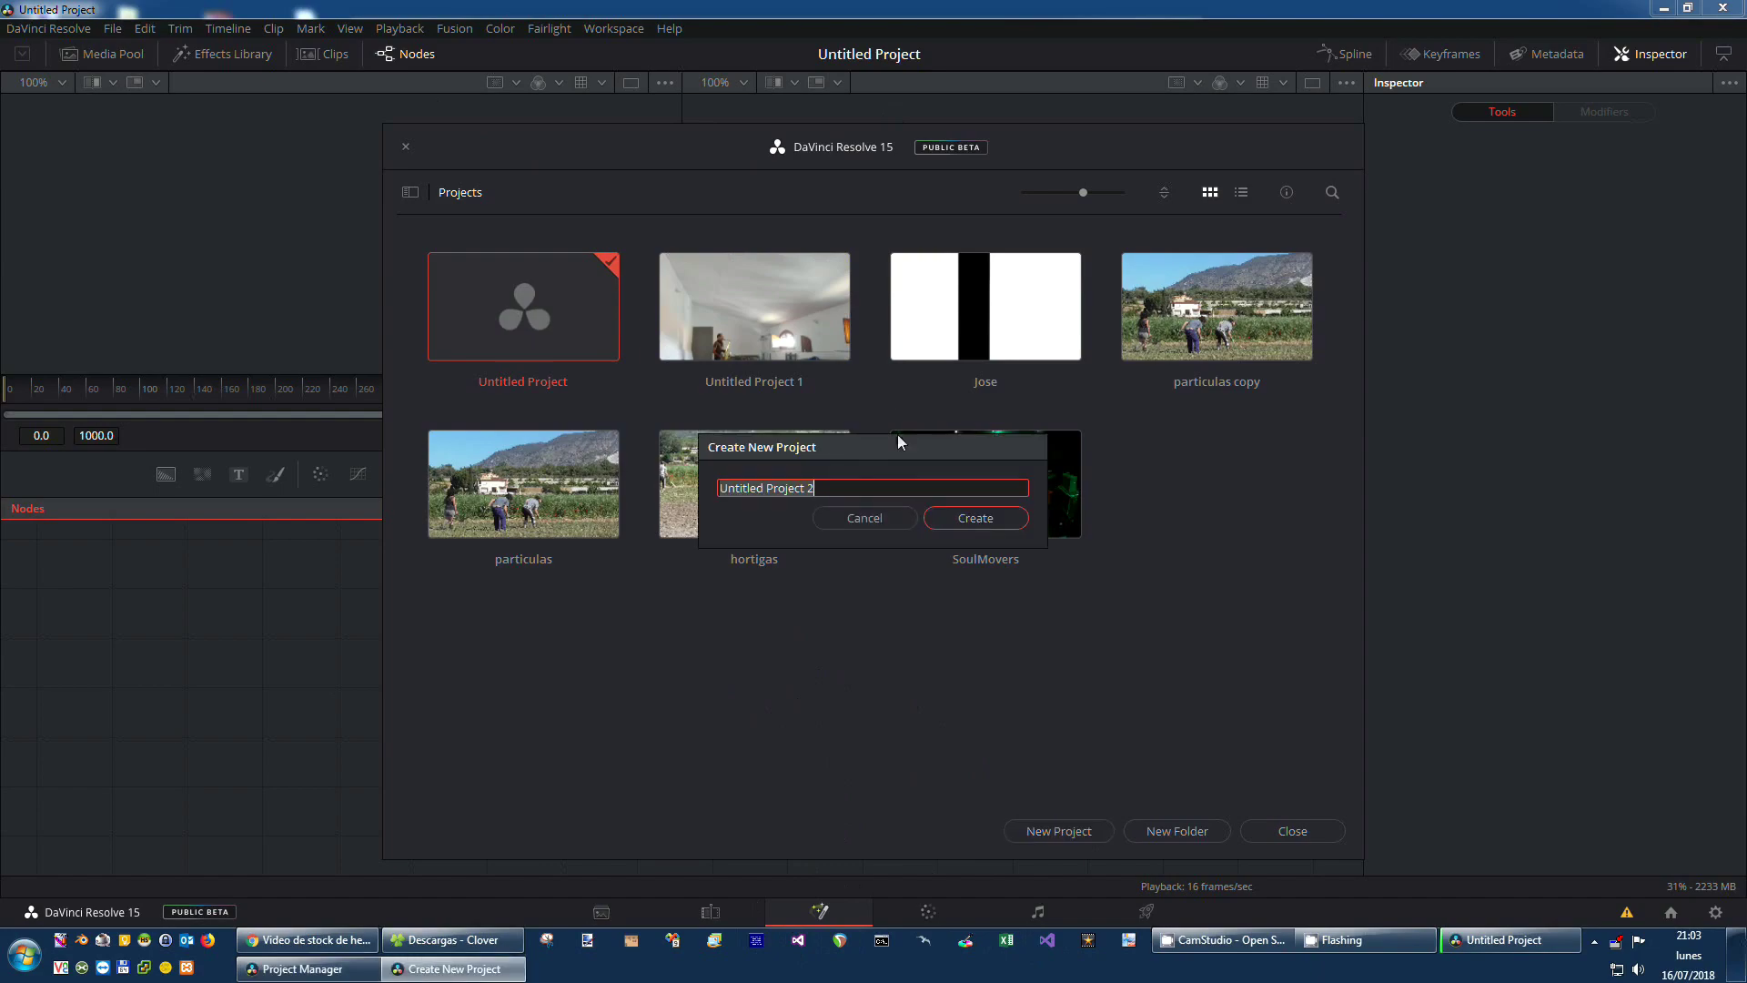
text(partis1)
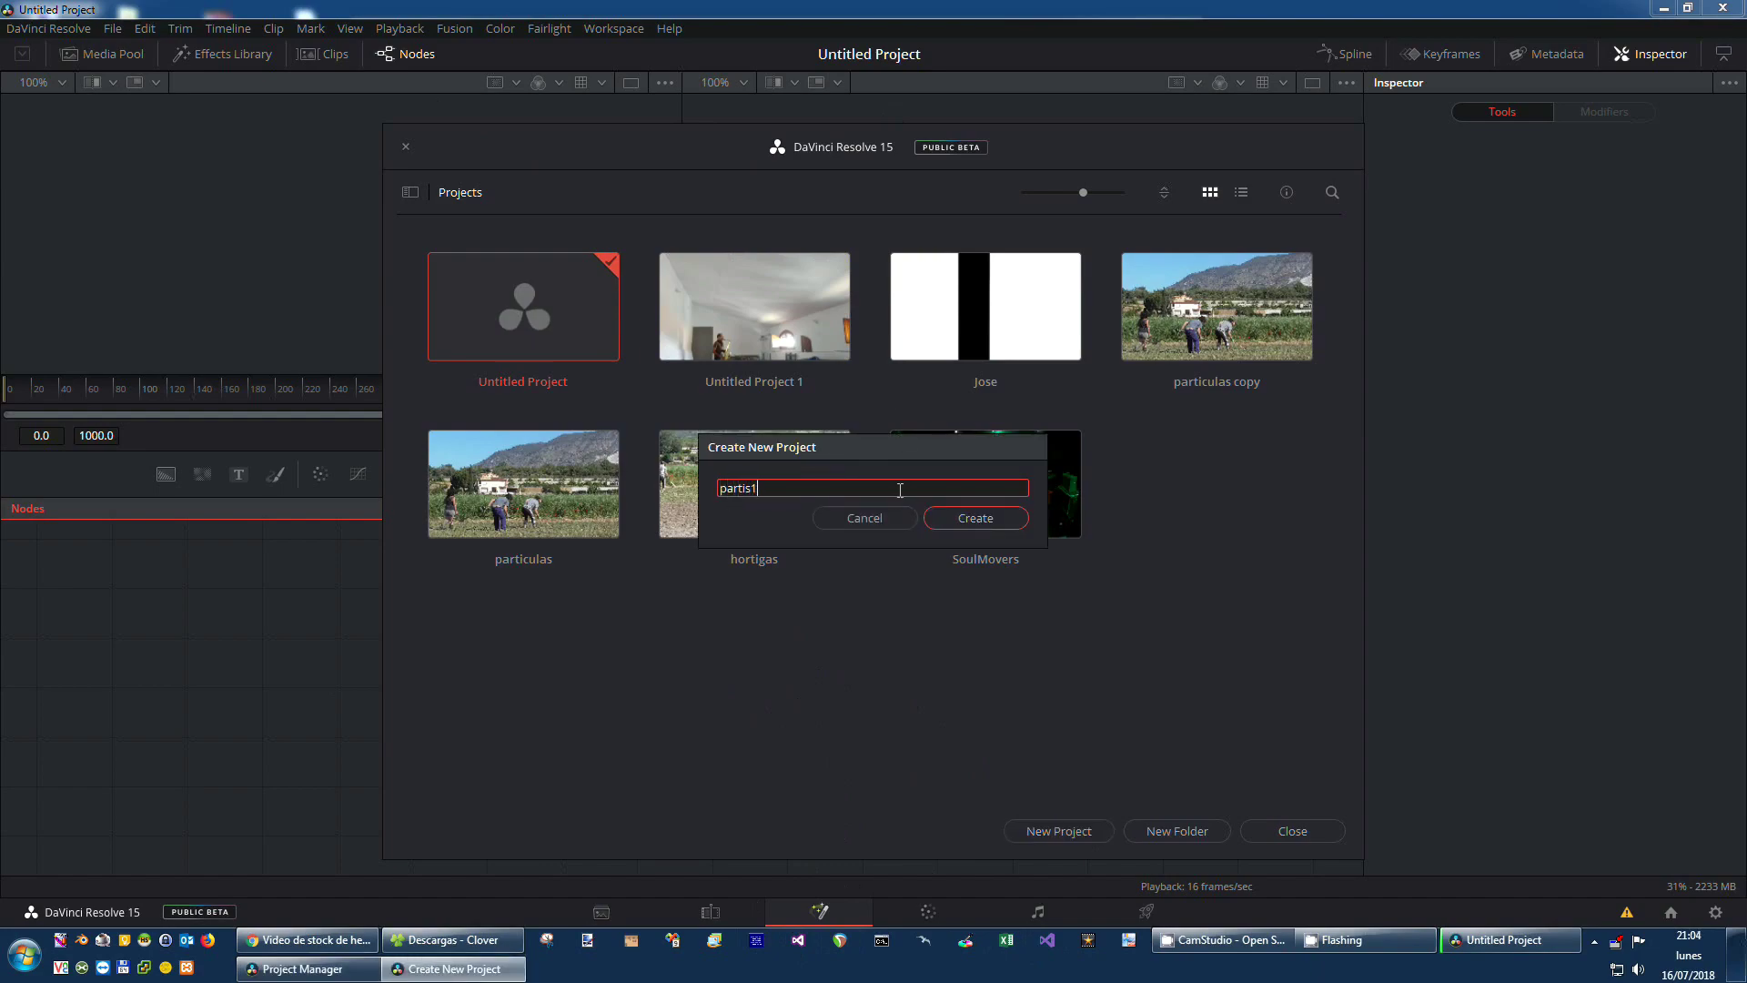
key(BackSpace)
text(2)
key(Return)
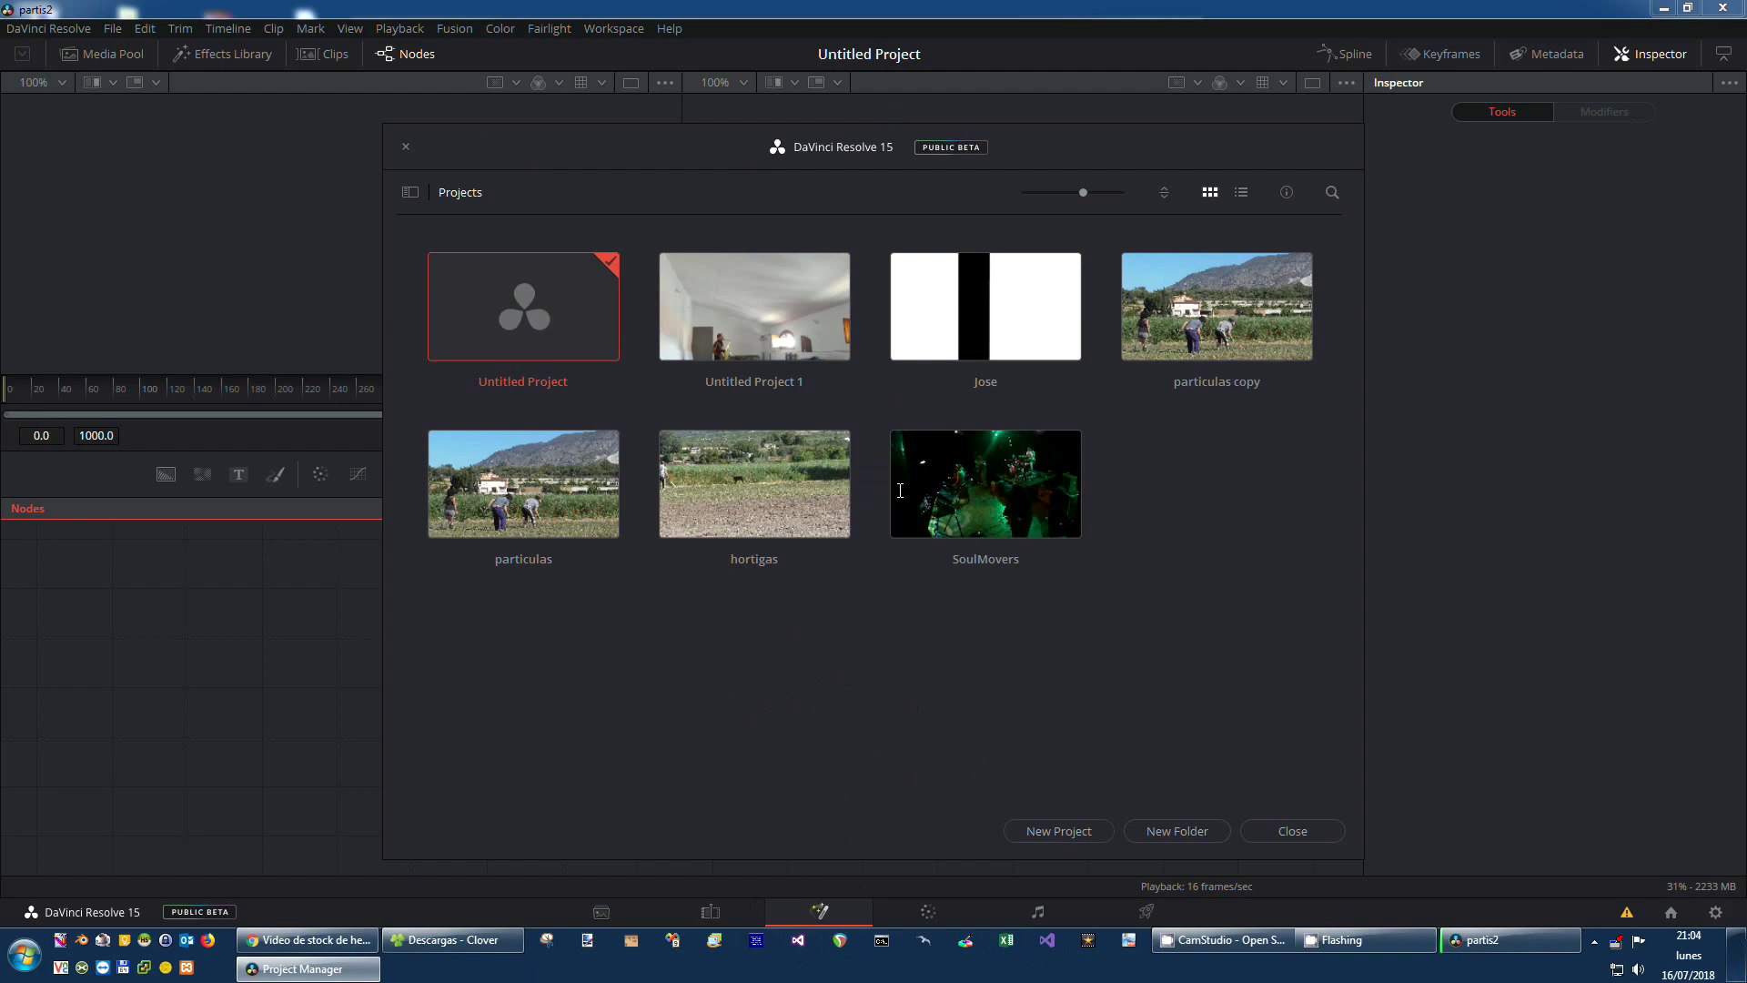
- On the Edit page, drag 4577960-preview.mp4 from the Descargas folder onto Timeline 1
click(451, 940)
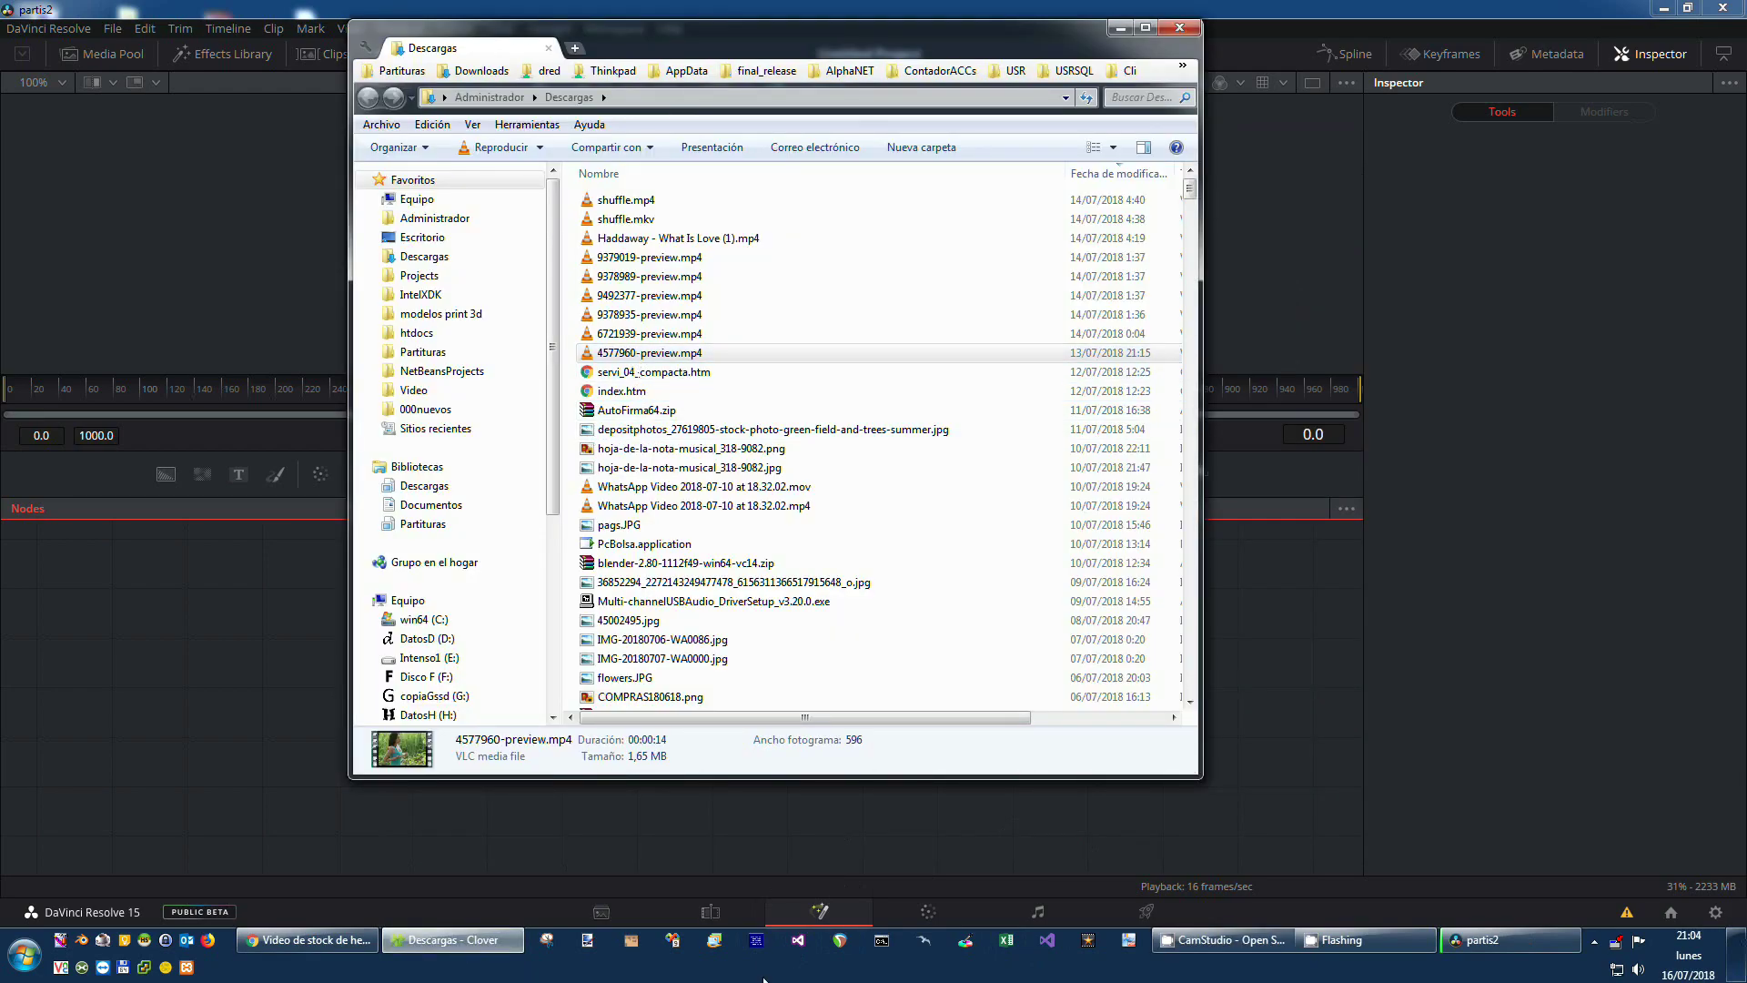
click(710, 912)
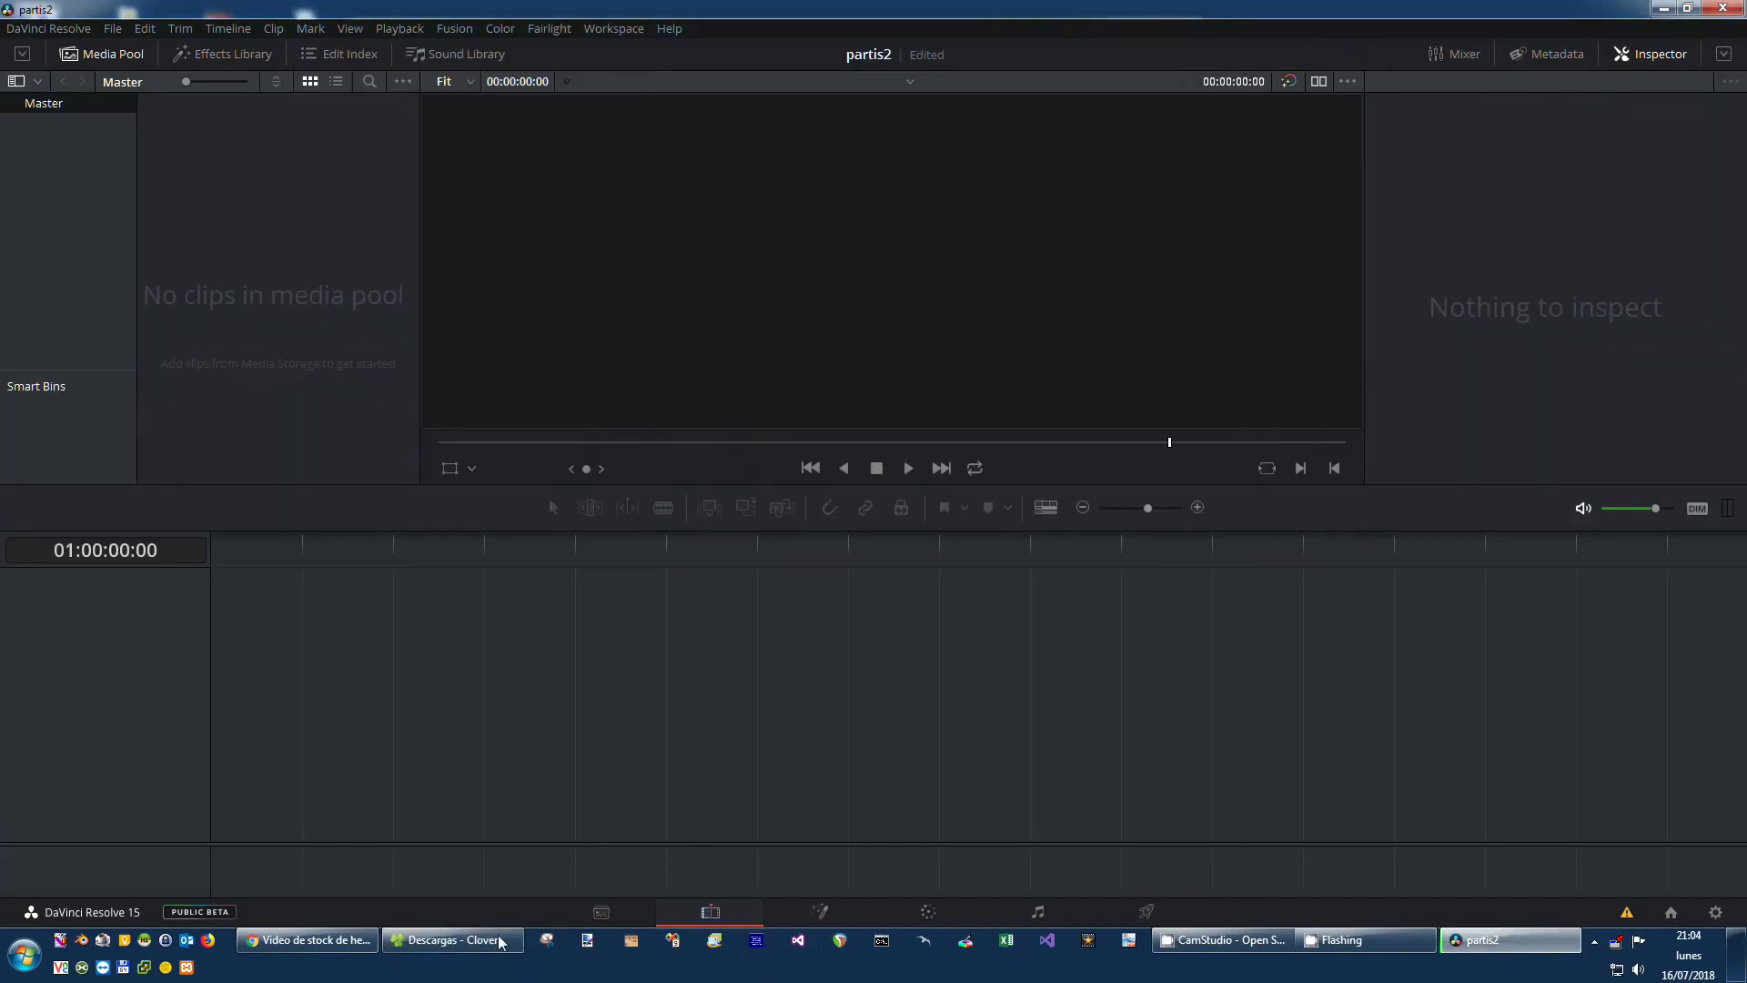
click(500, 942)
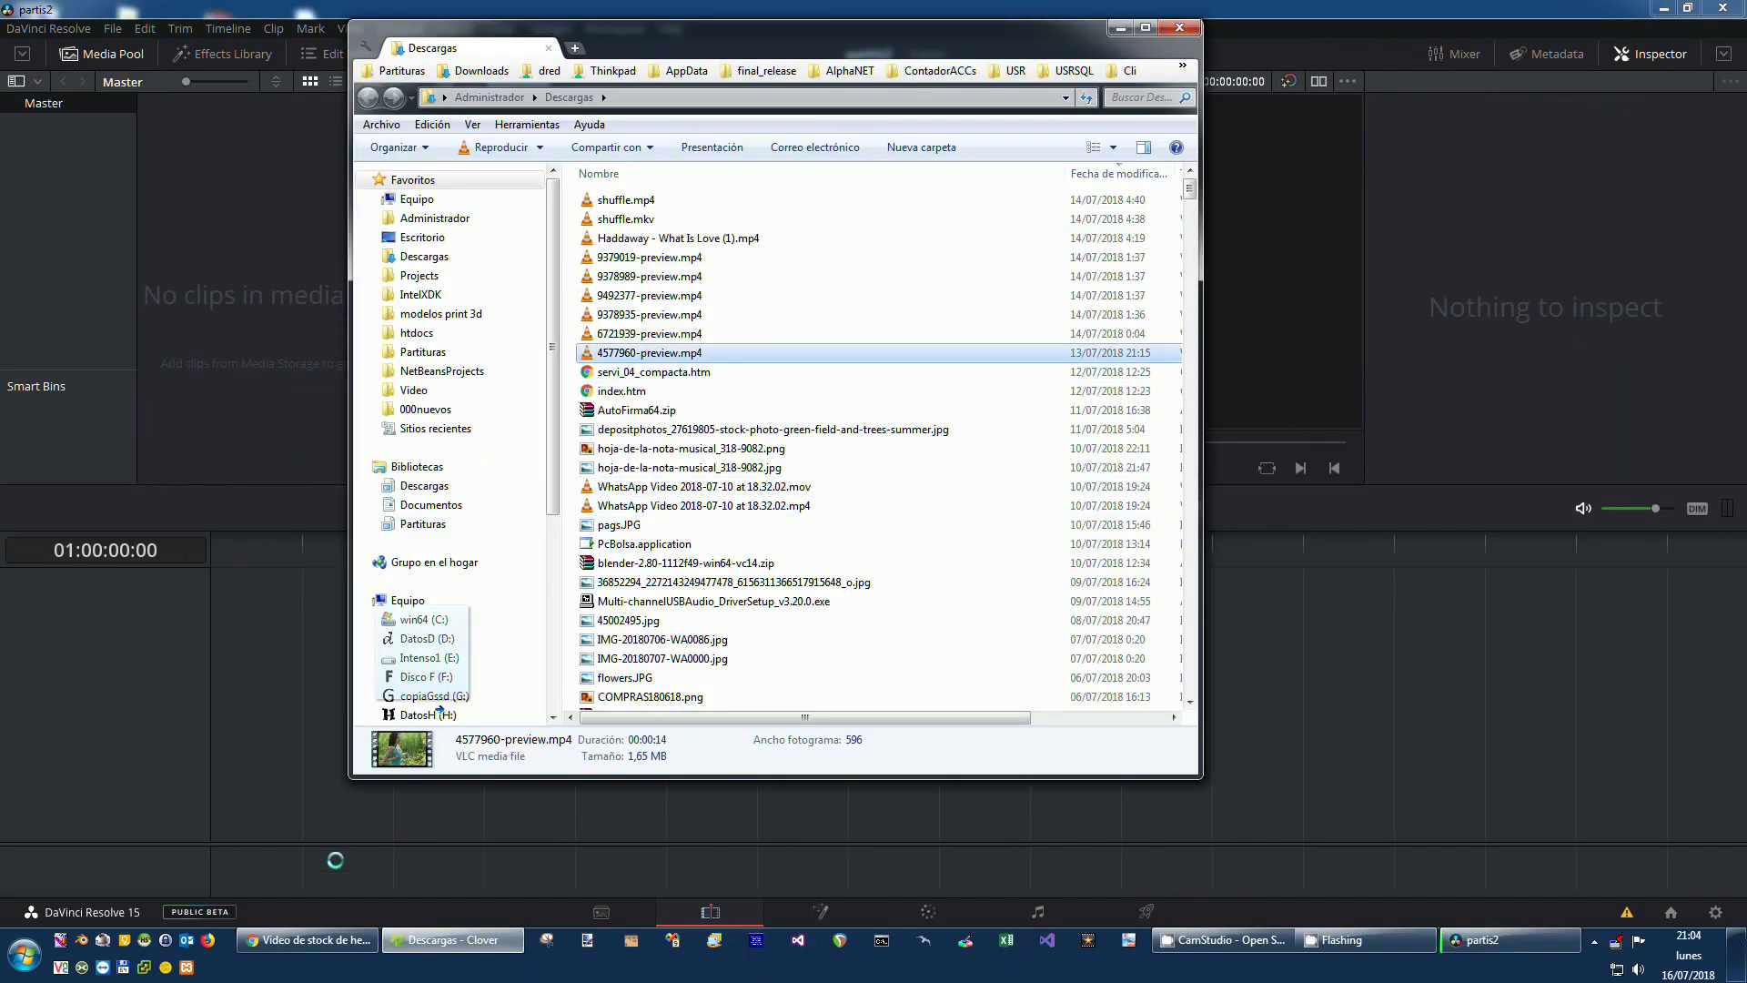
drag(335, 860, 224, 831)
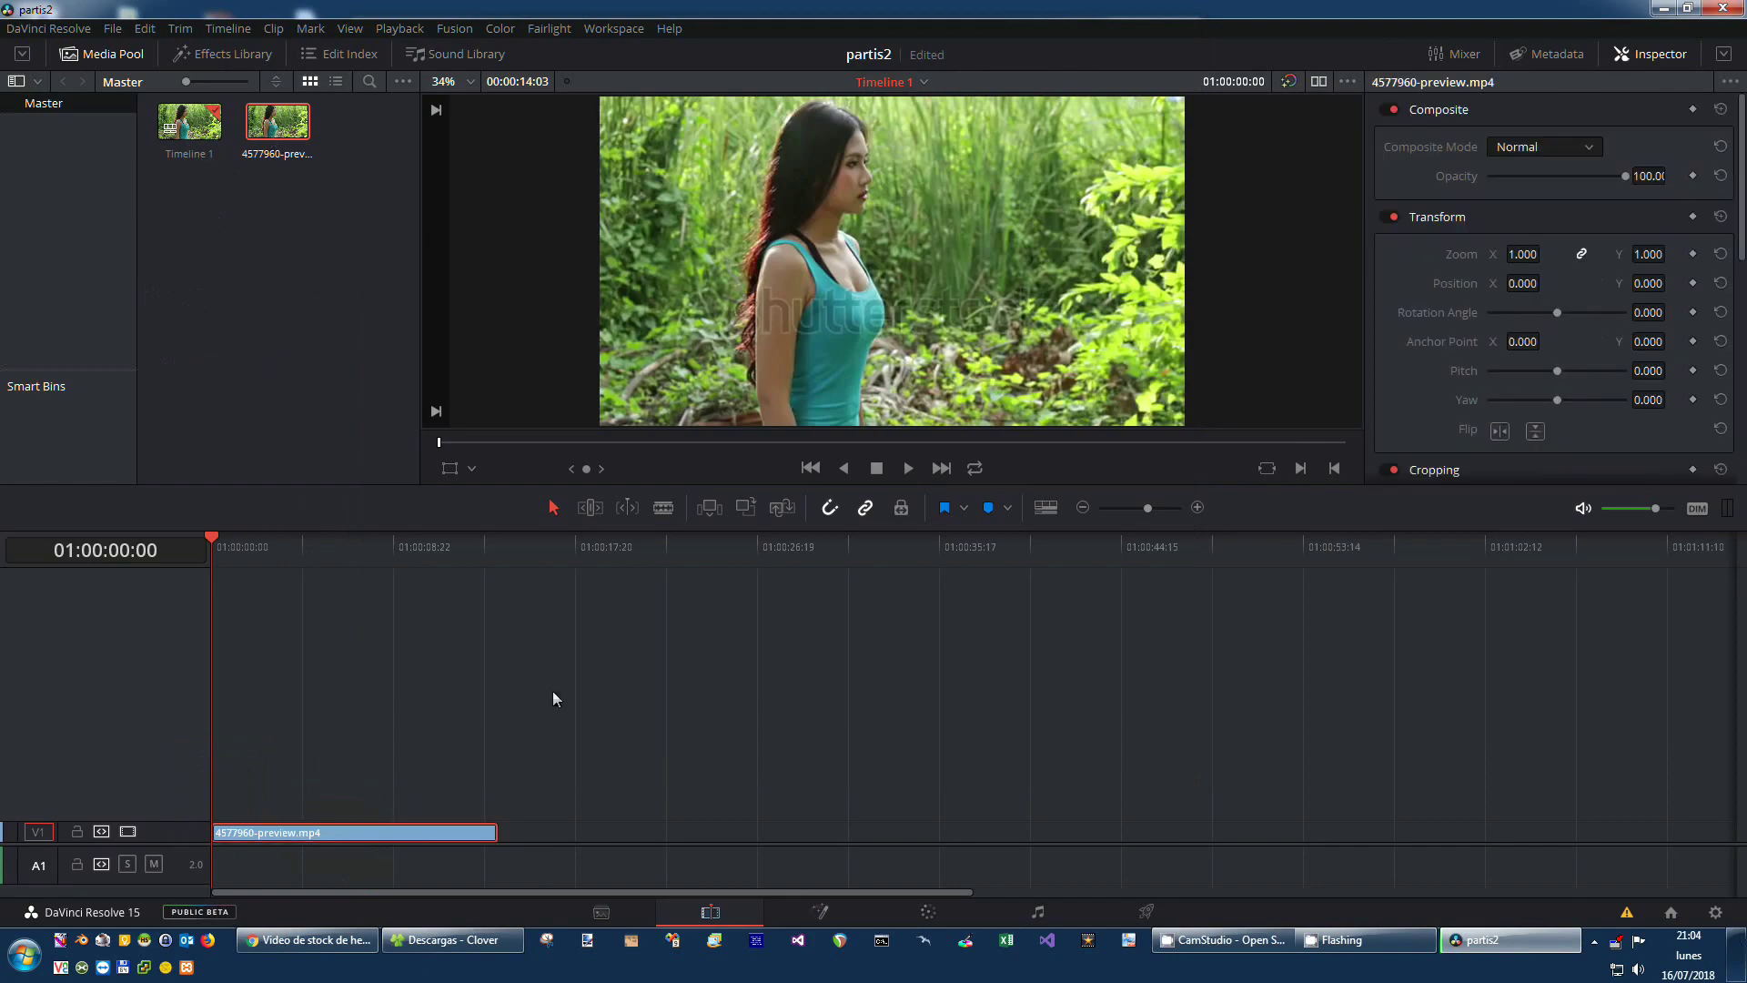
- Play the clip, stop at 01:00:05:12, and bring up its Shutterstock page in Chrome
click(908, 470)
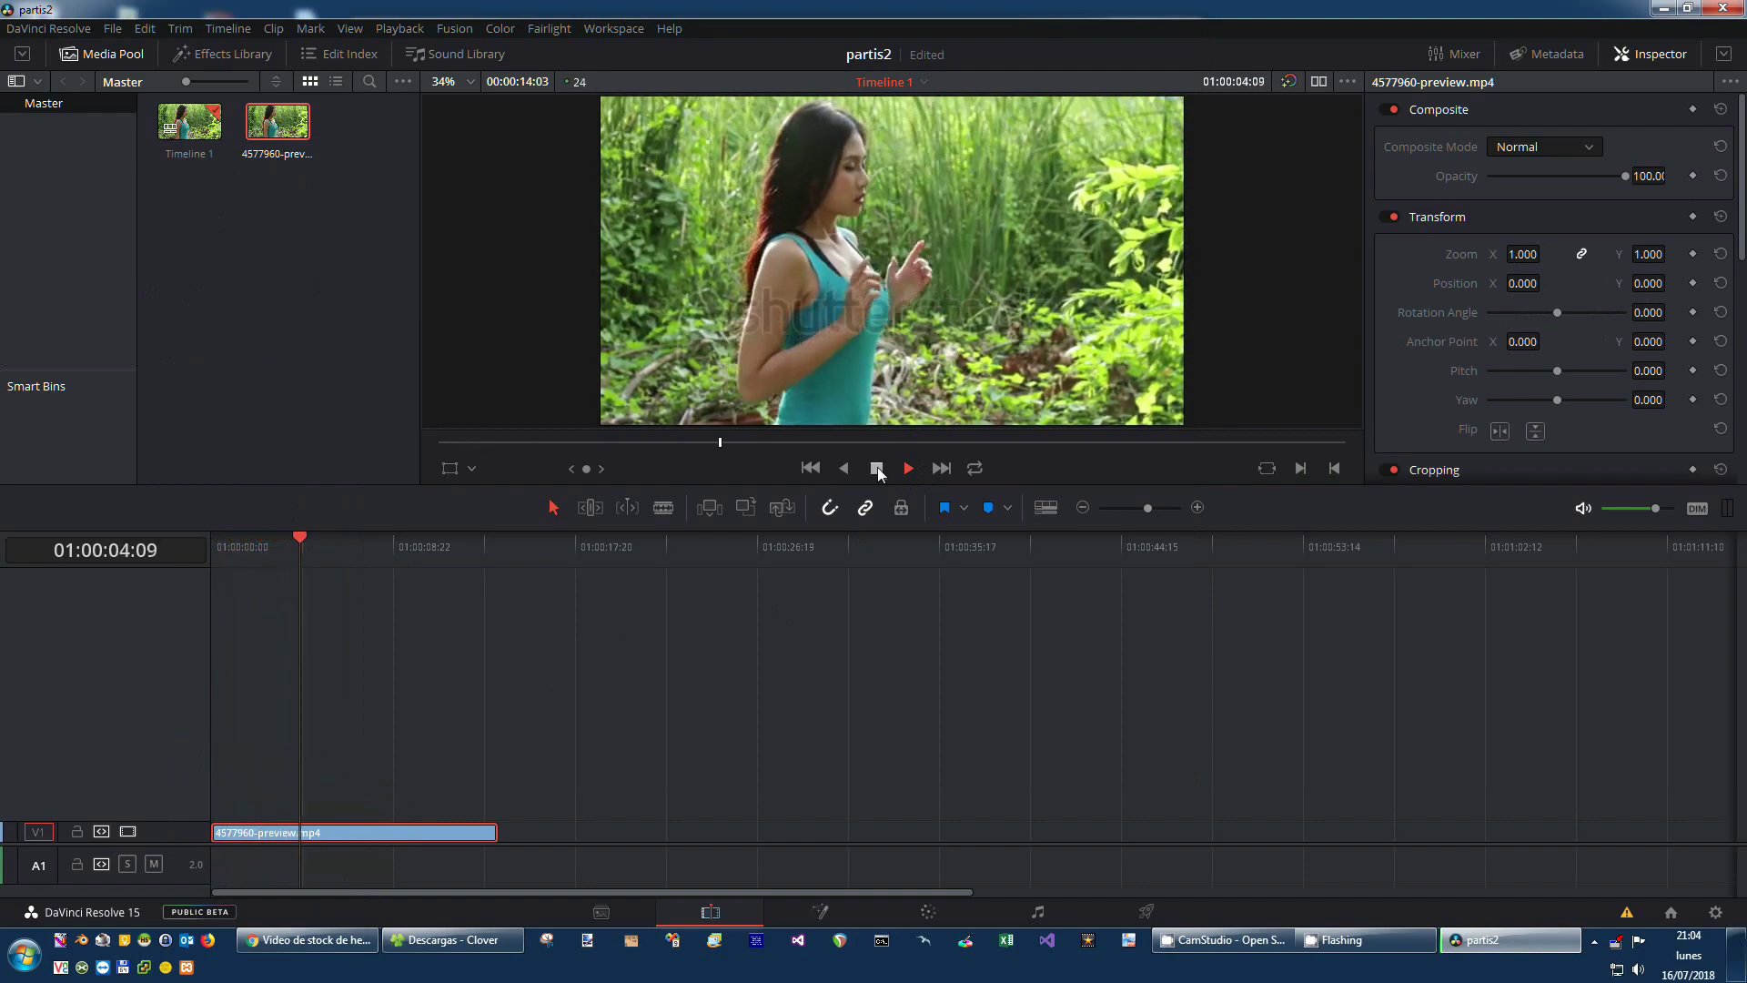
click(876, 469)
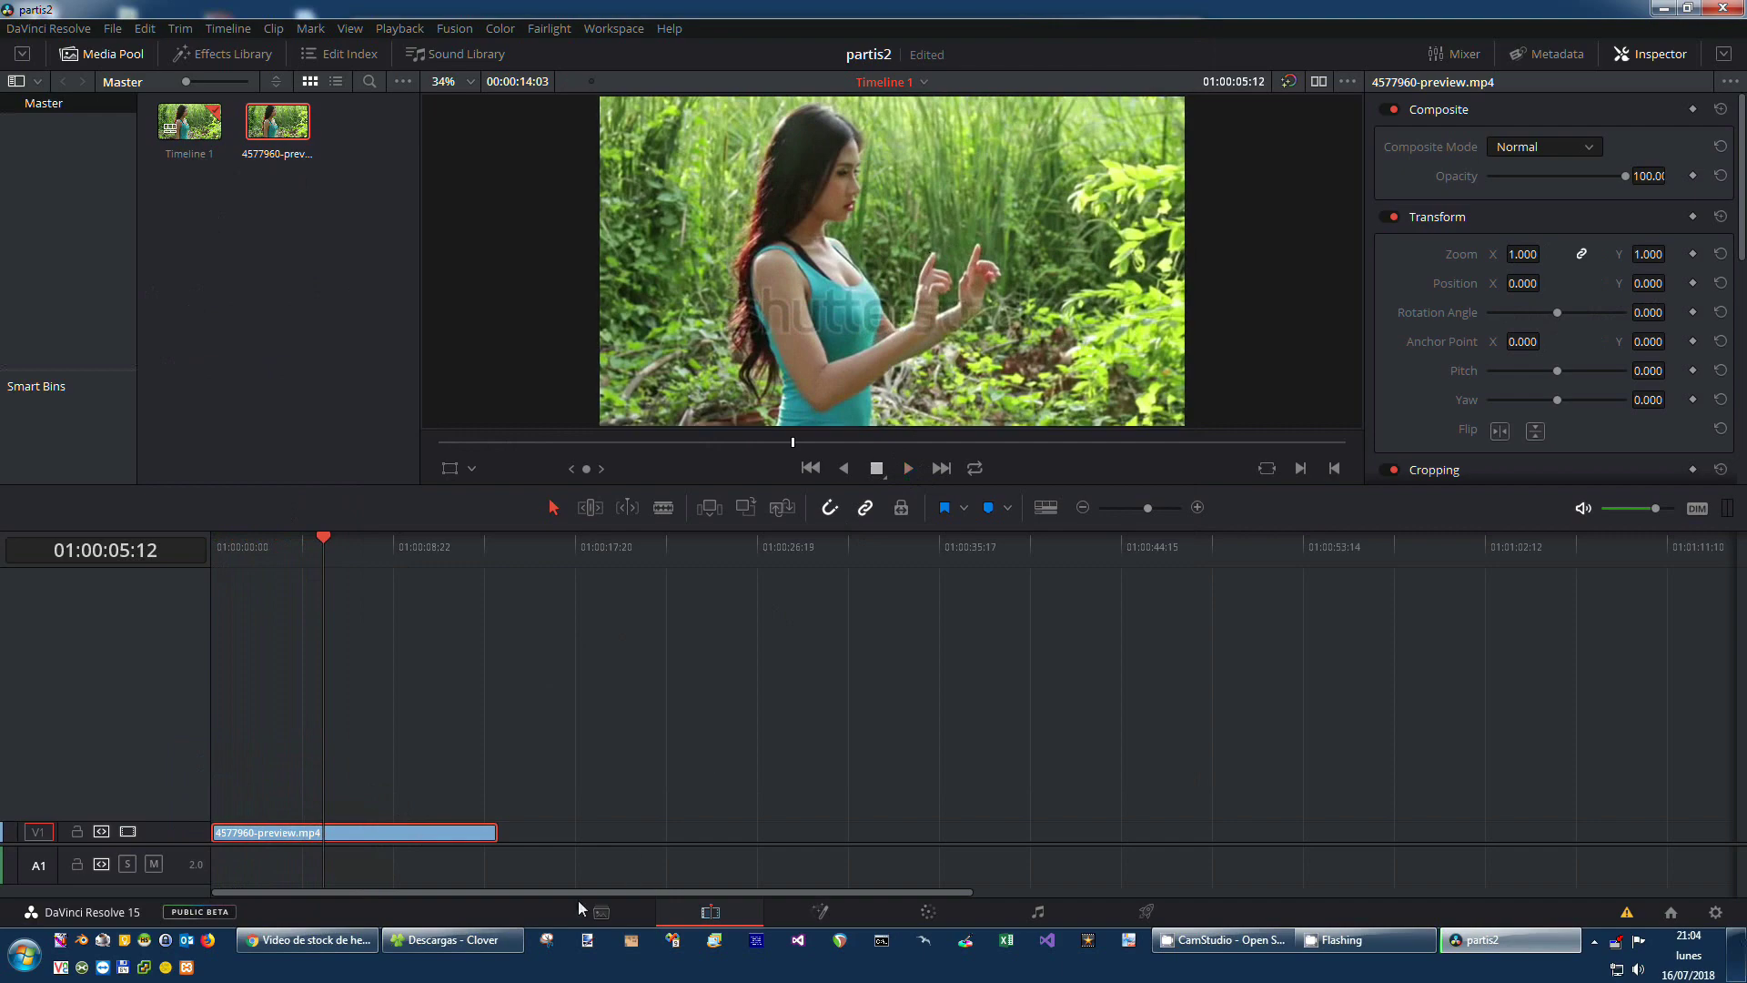
click(355, 948)
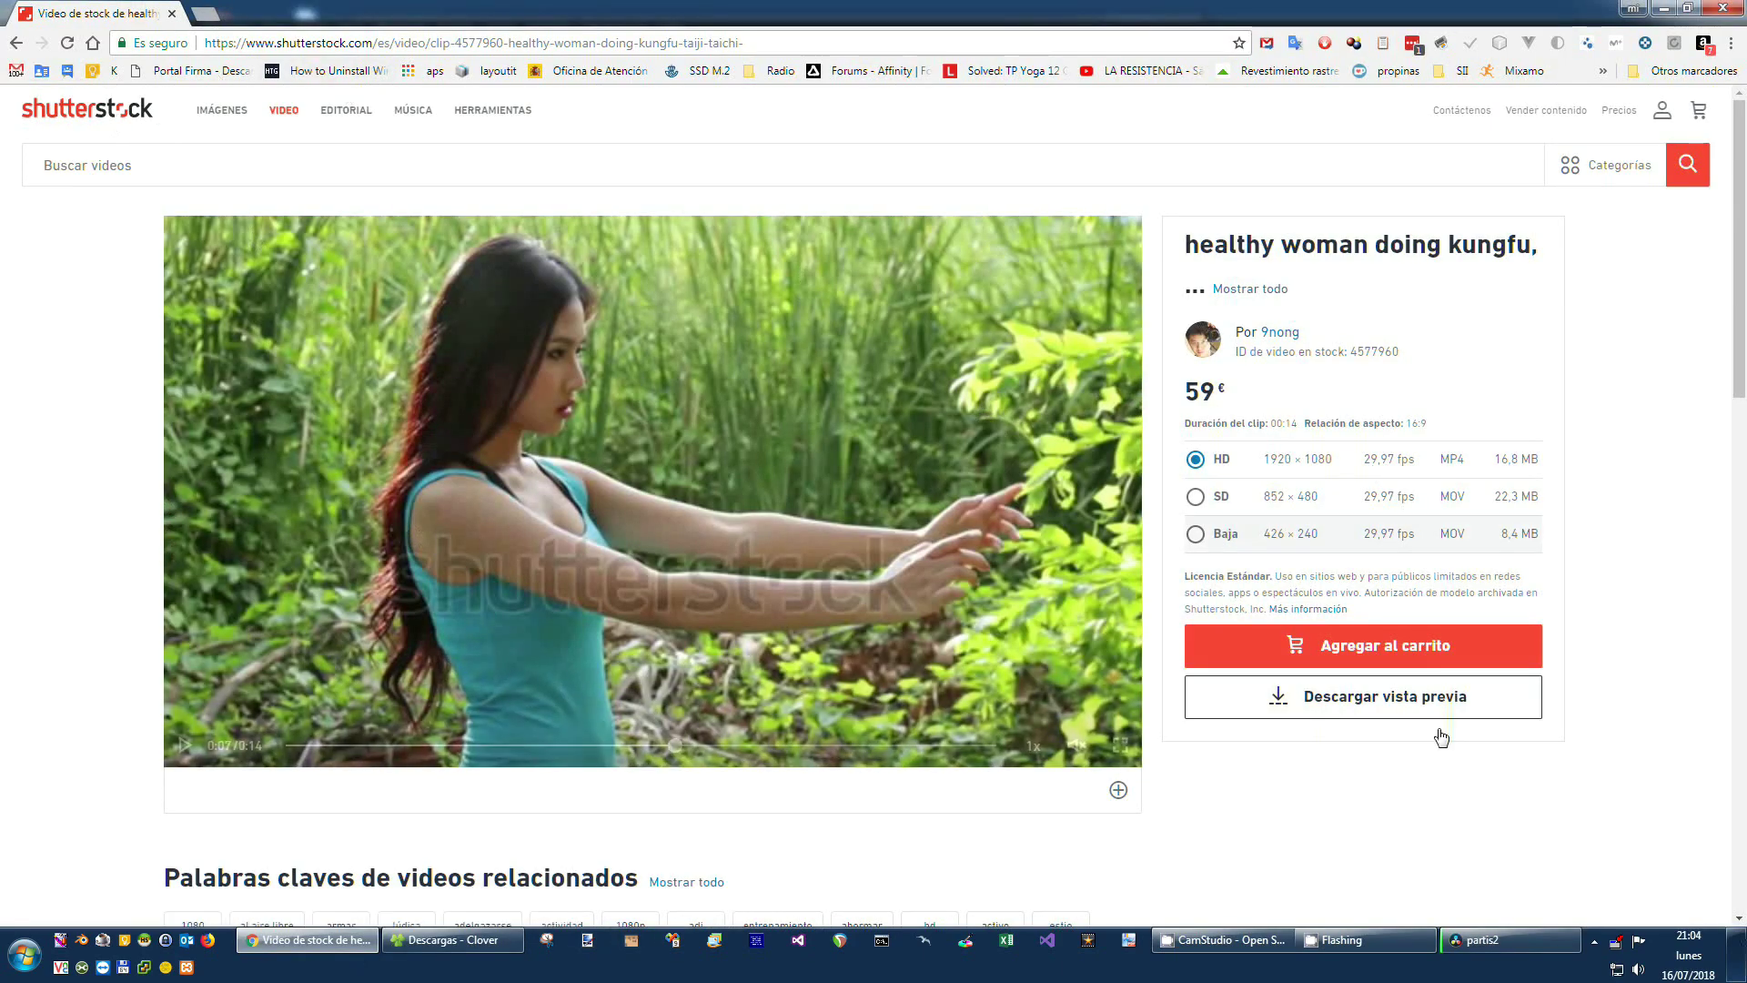
- Download the free preview of 'healthy woman doing kungfu' and return to Resolve
click(1319, 701)
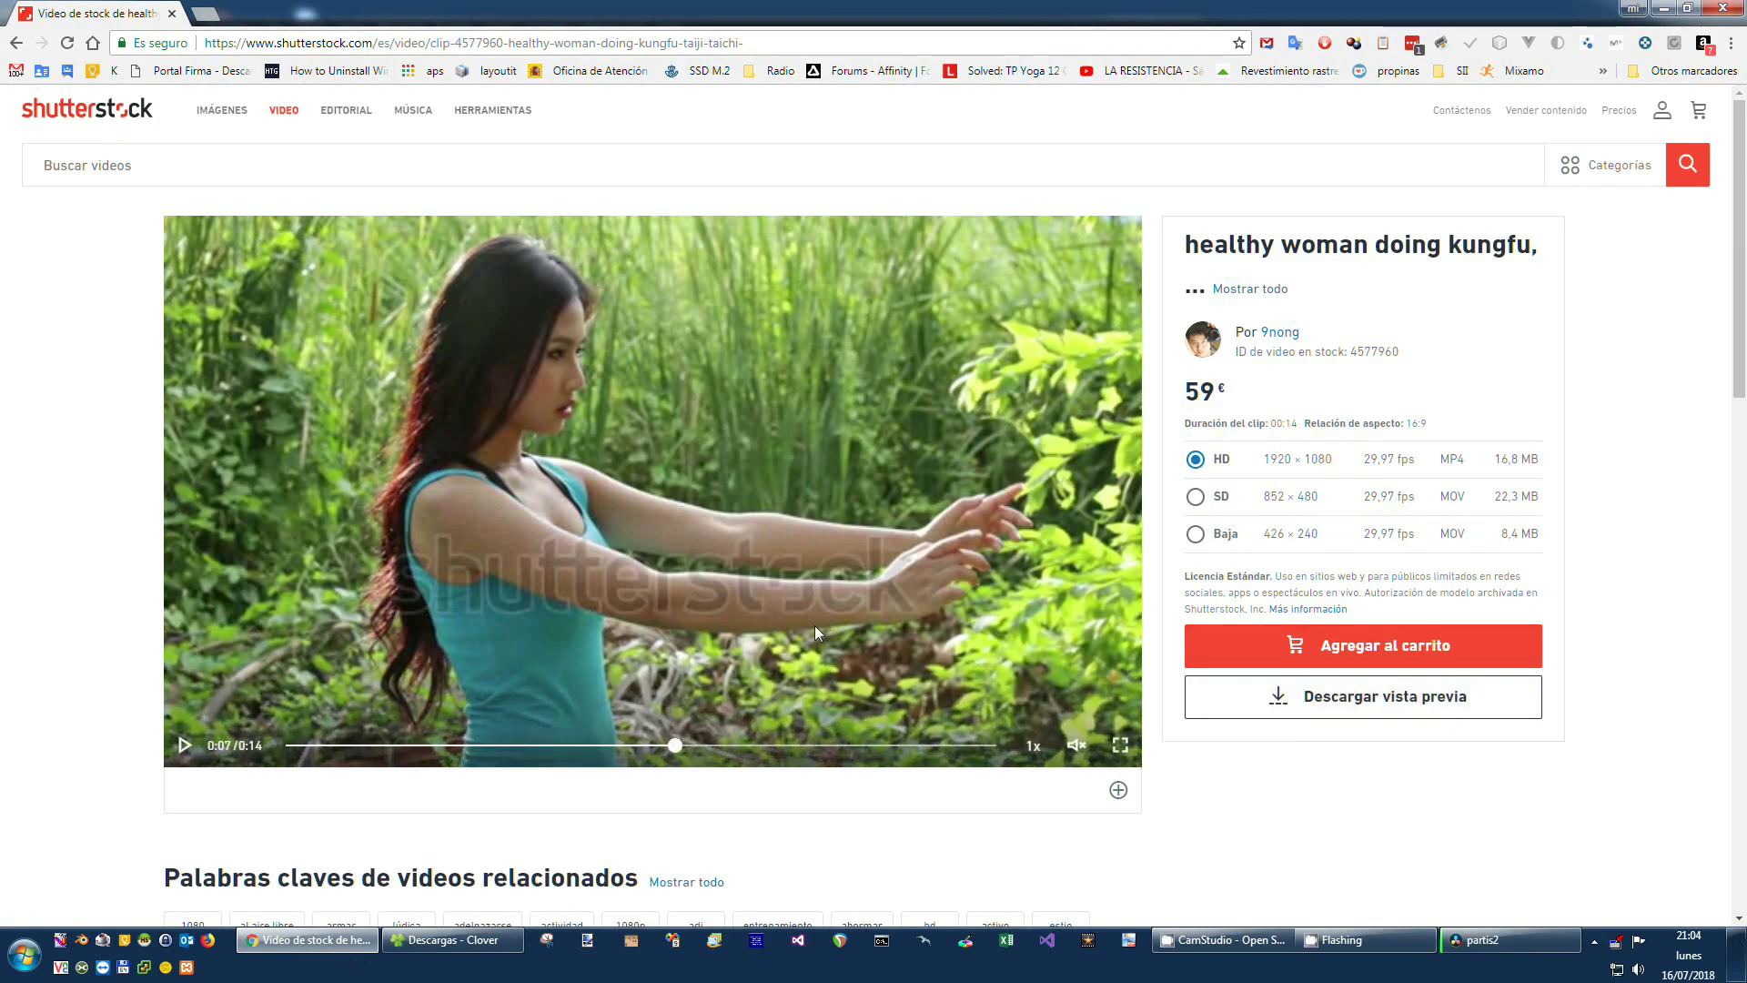
click(1663, 8)
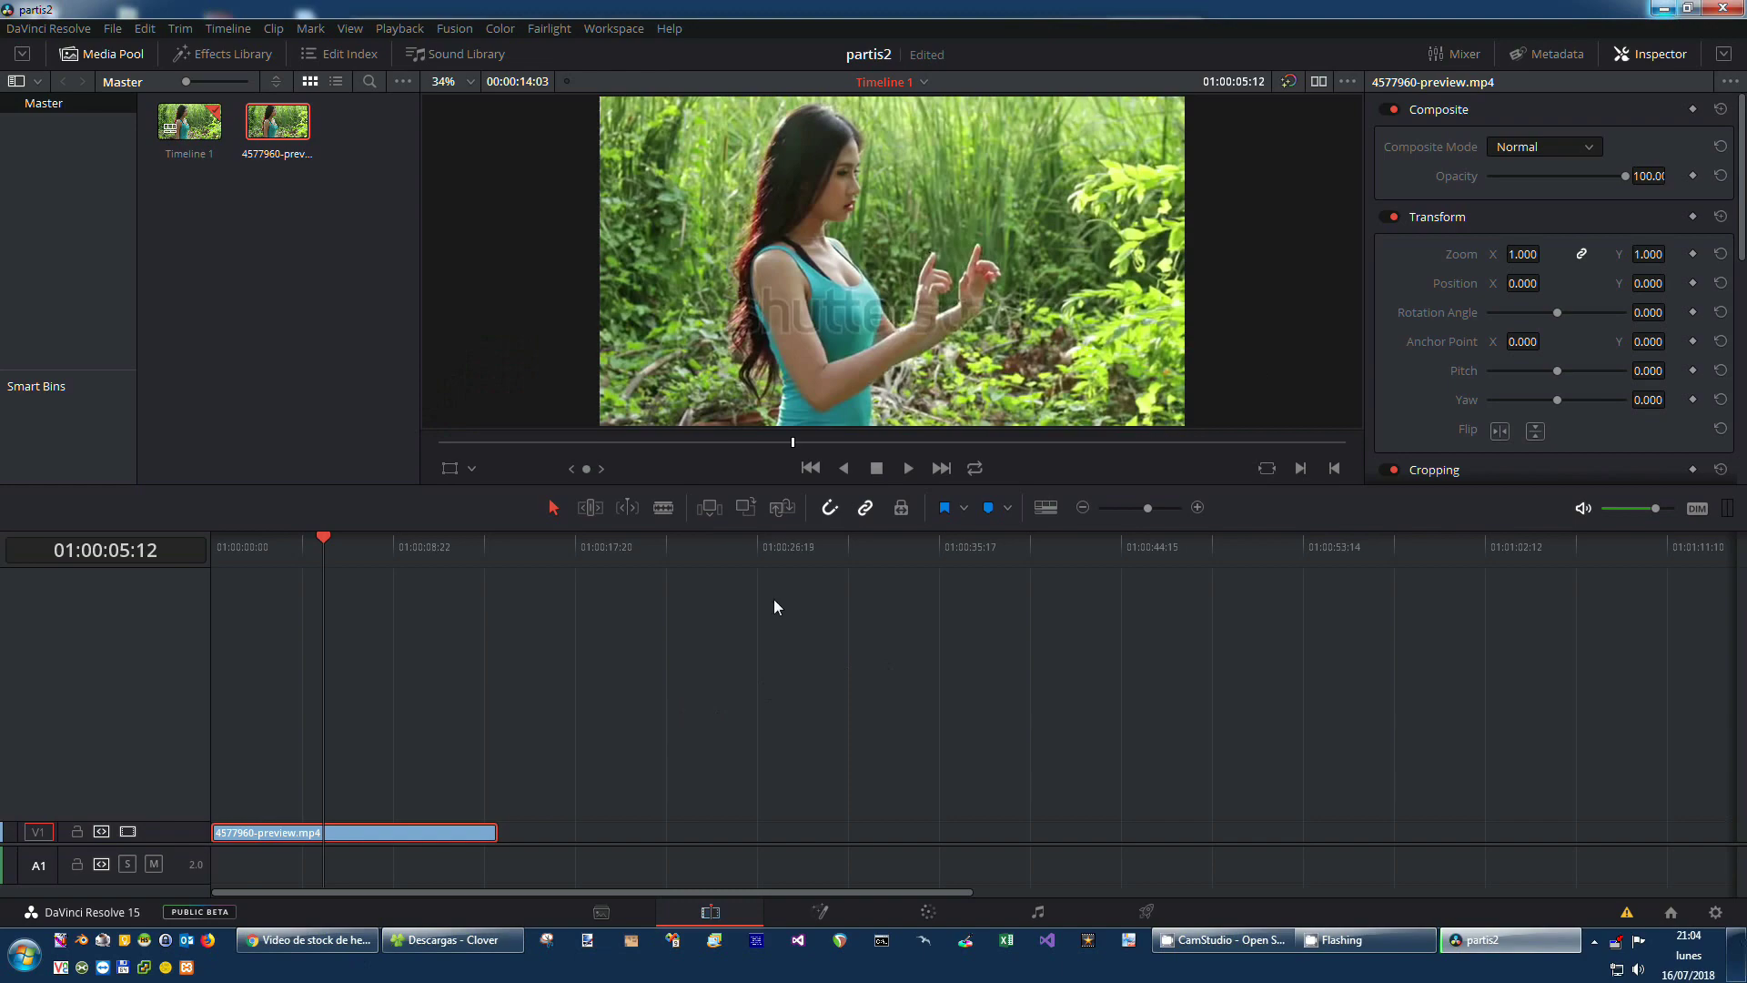
- Blade and delete the clip's start and end, leaving about 9 seconds, then open it in Fusion
click(656, 507)
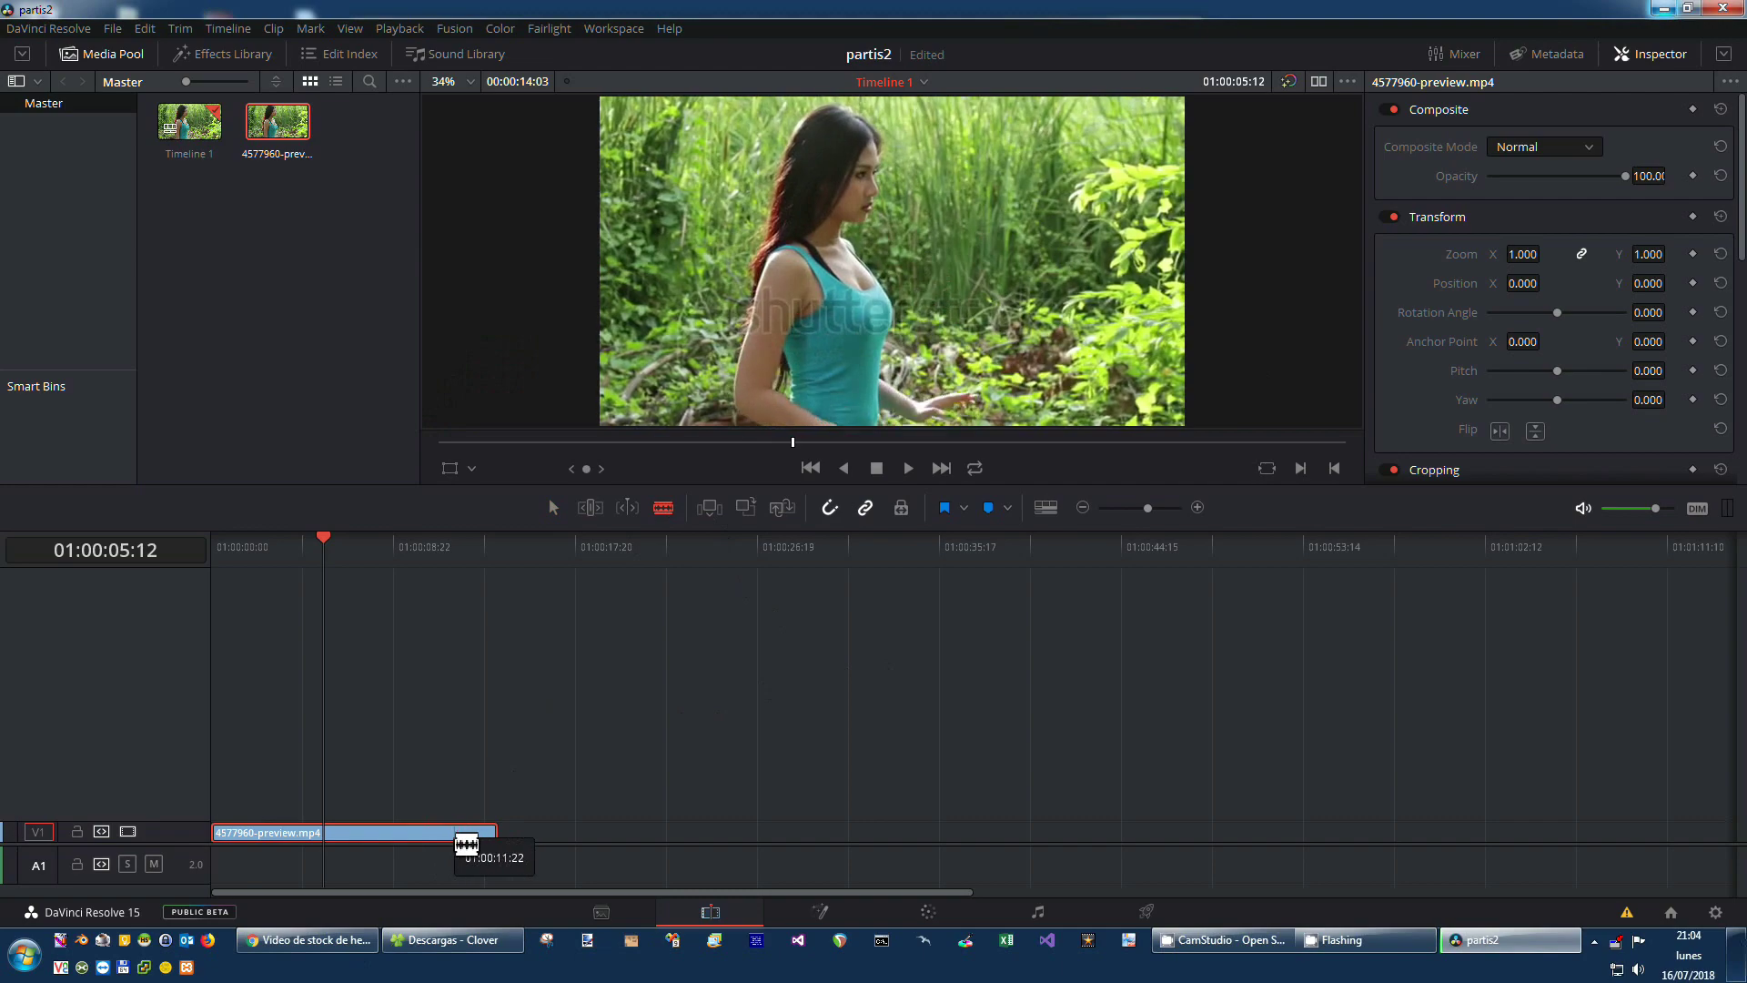
click(454, 837)
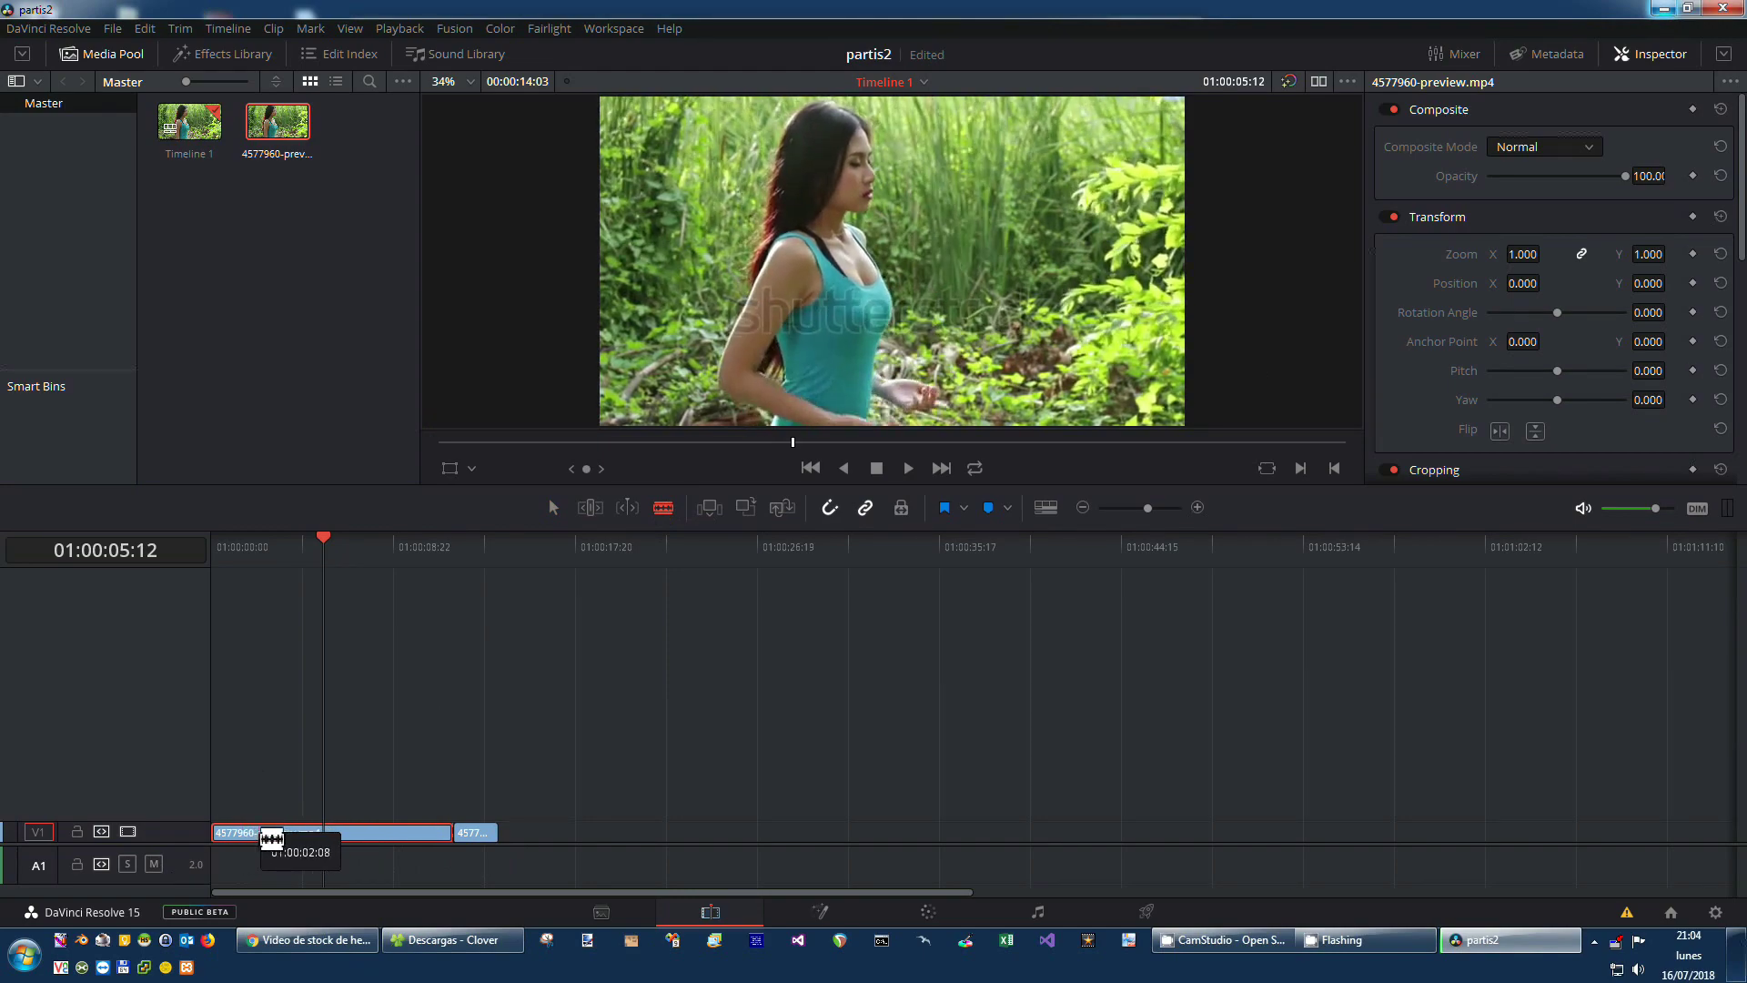
click(260, 837)
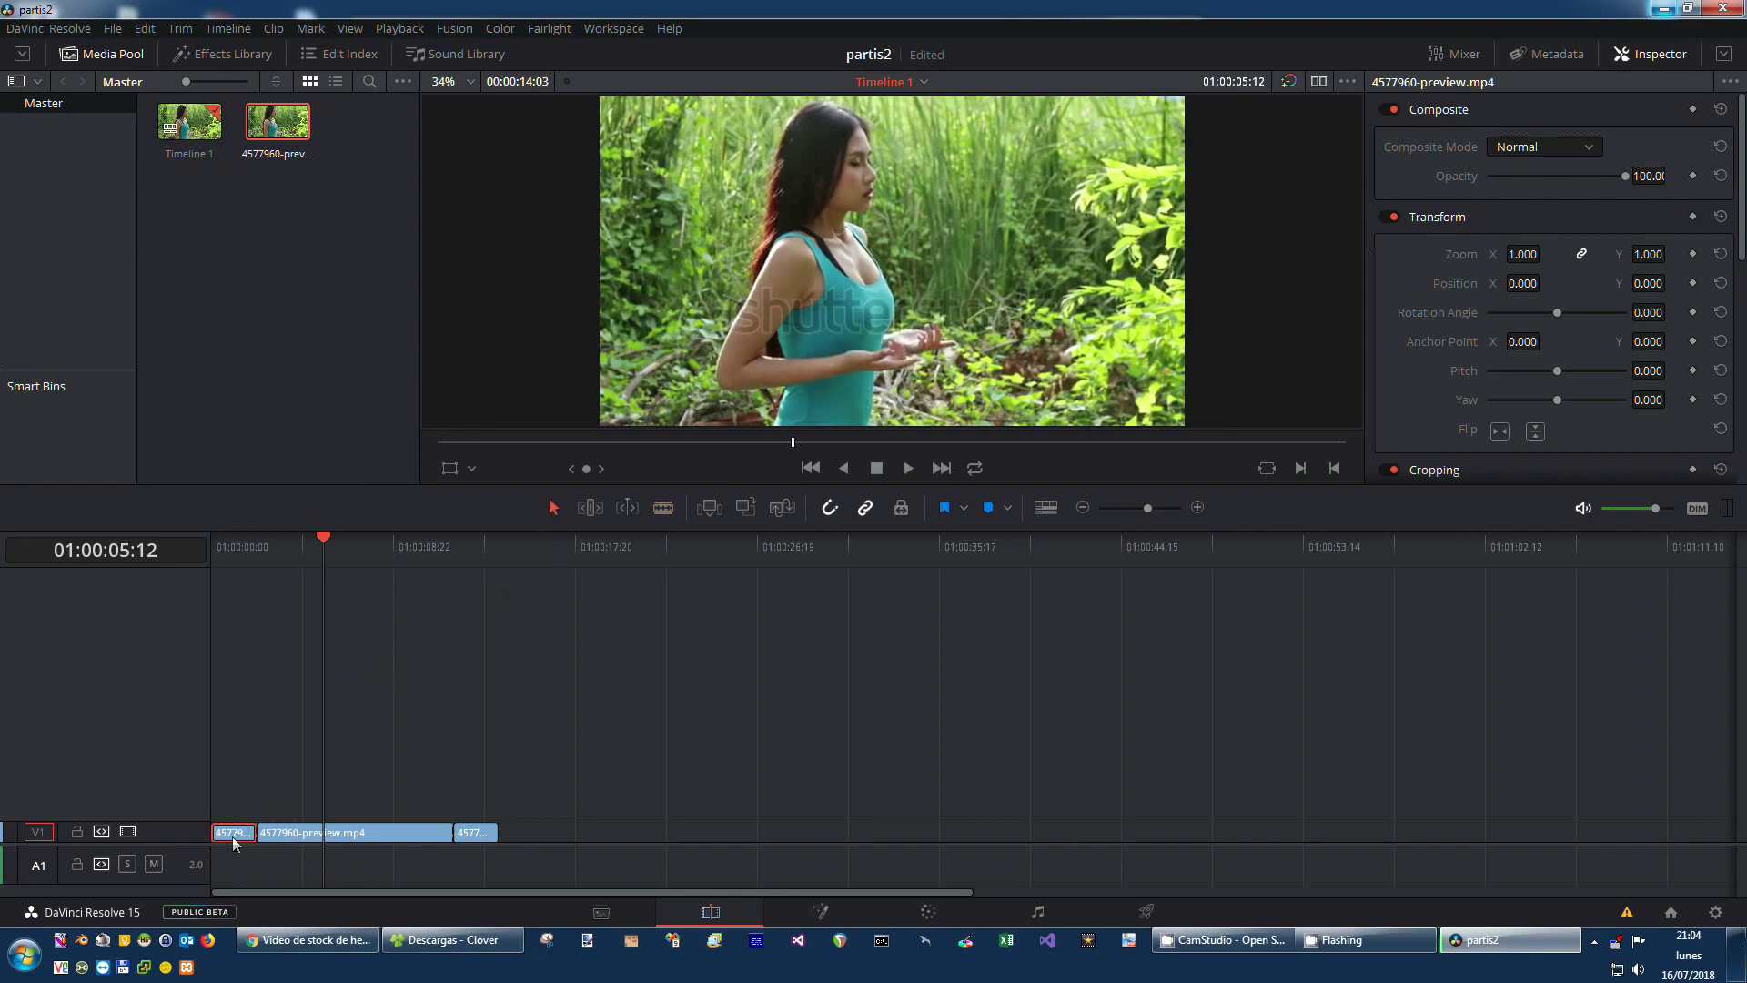
key(Delete)
click(448, 834)
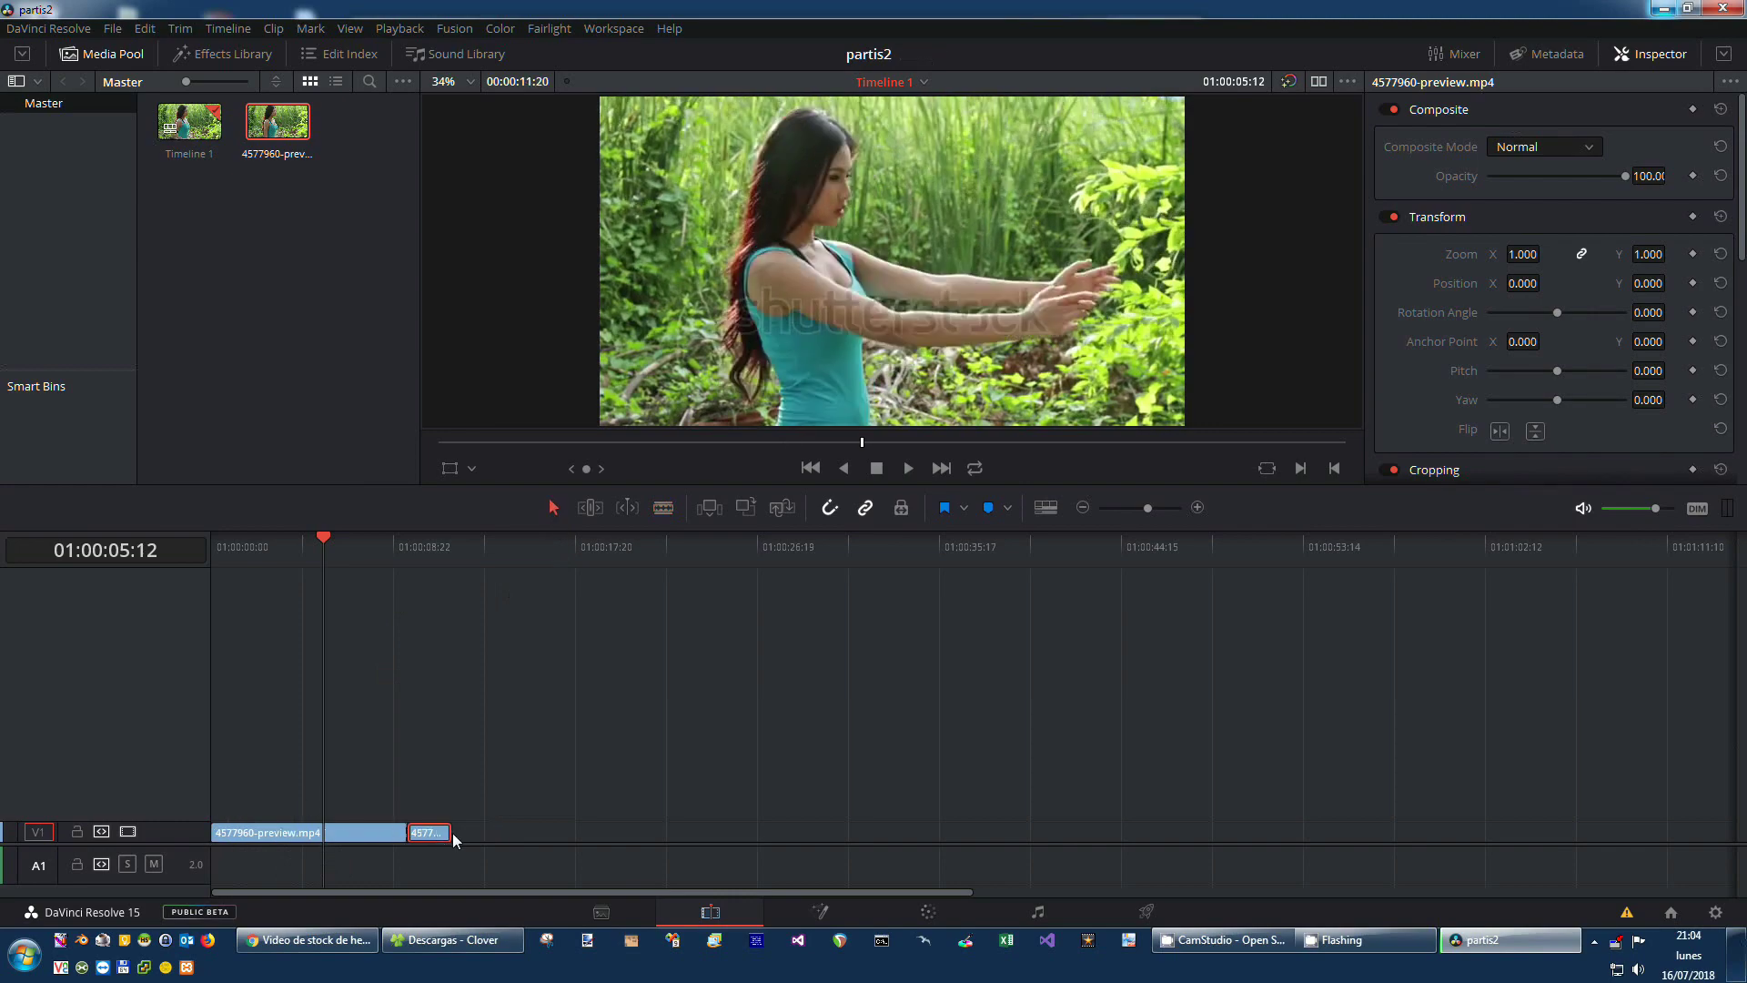
key(Delete)
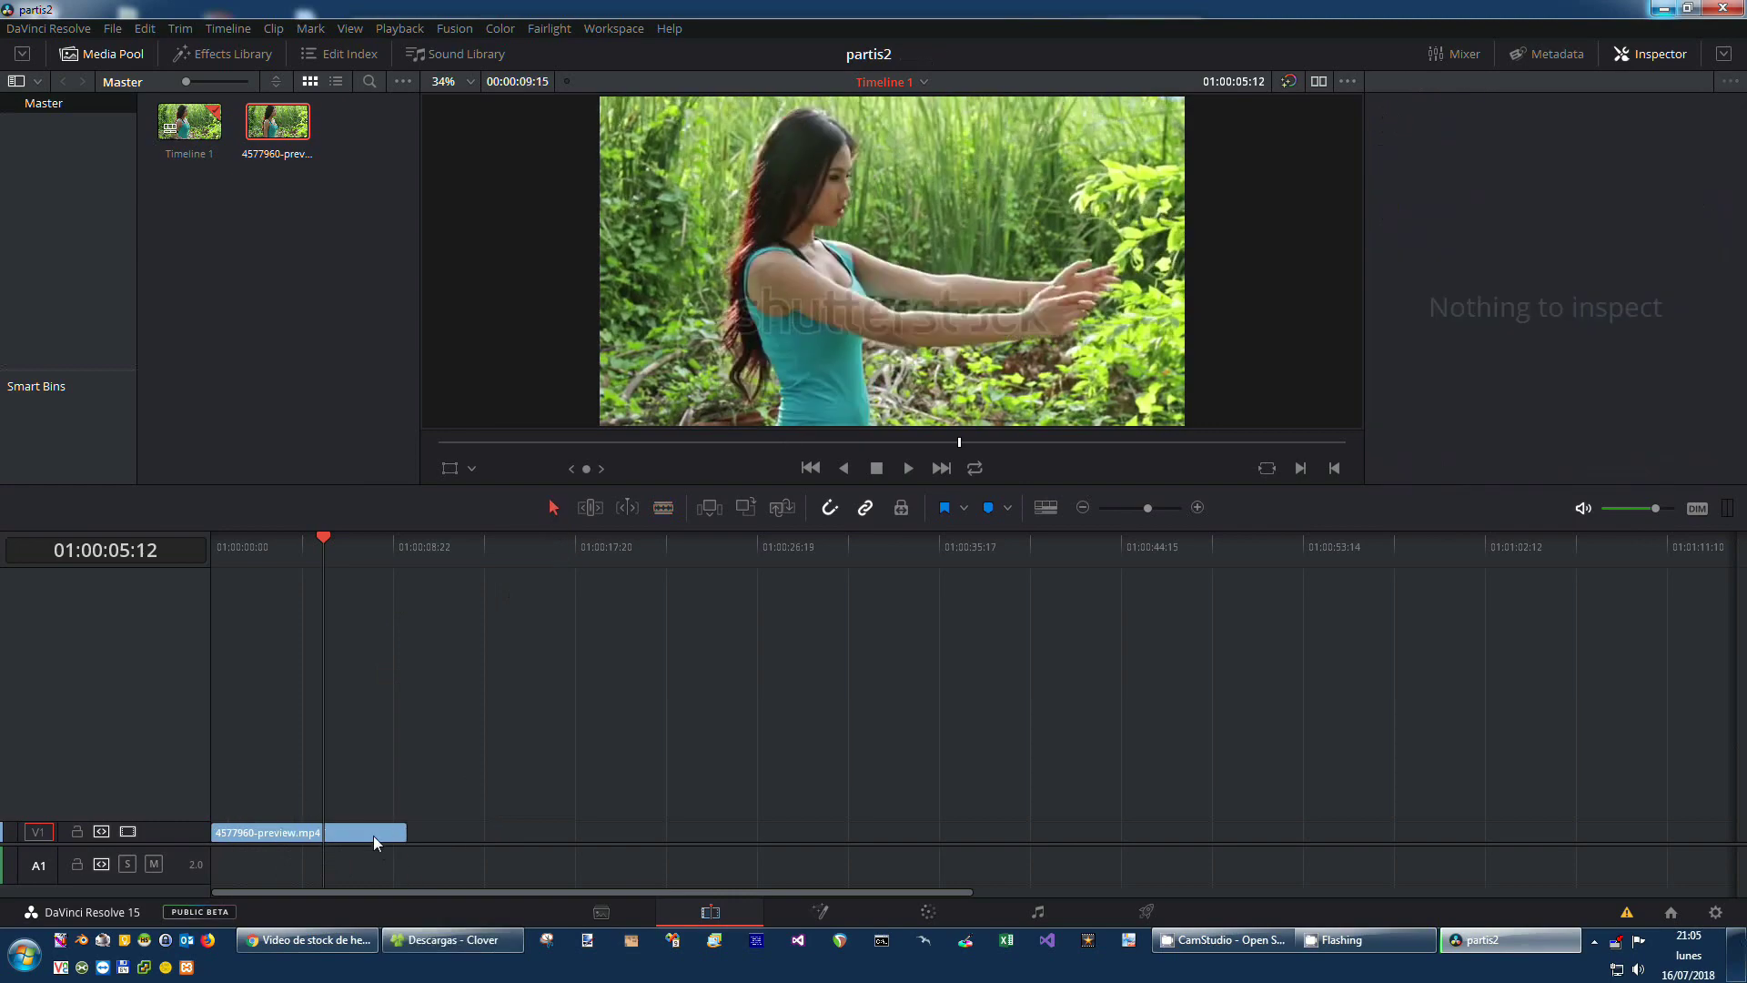
right_click(344, 835)
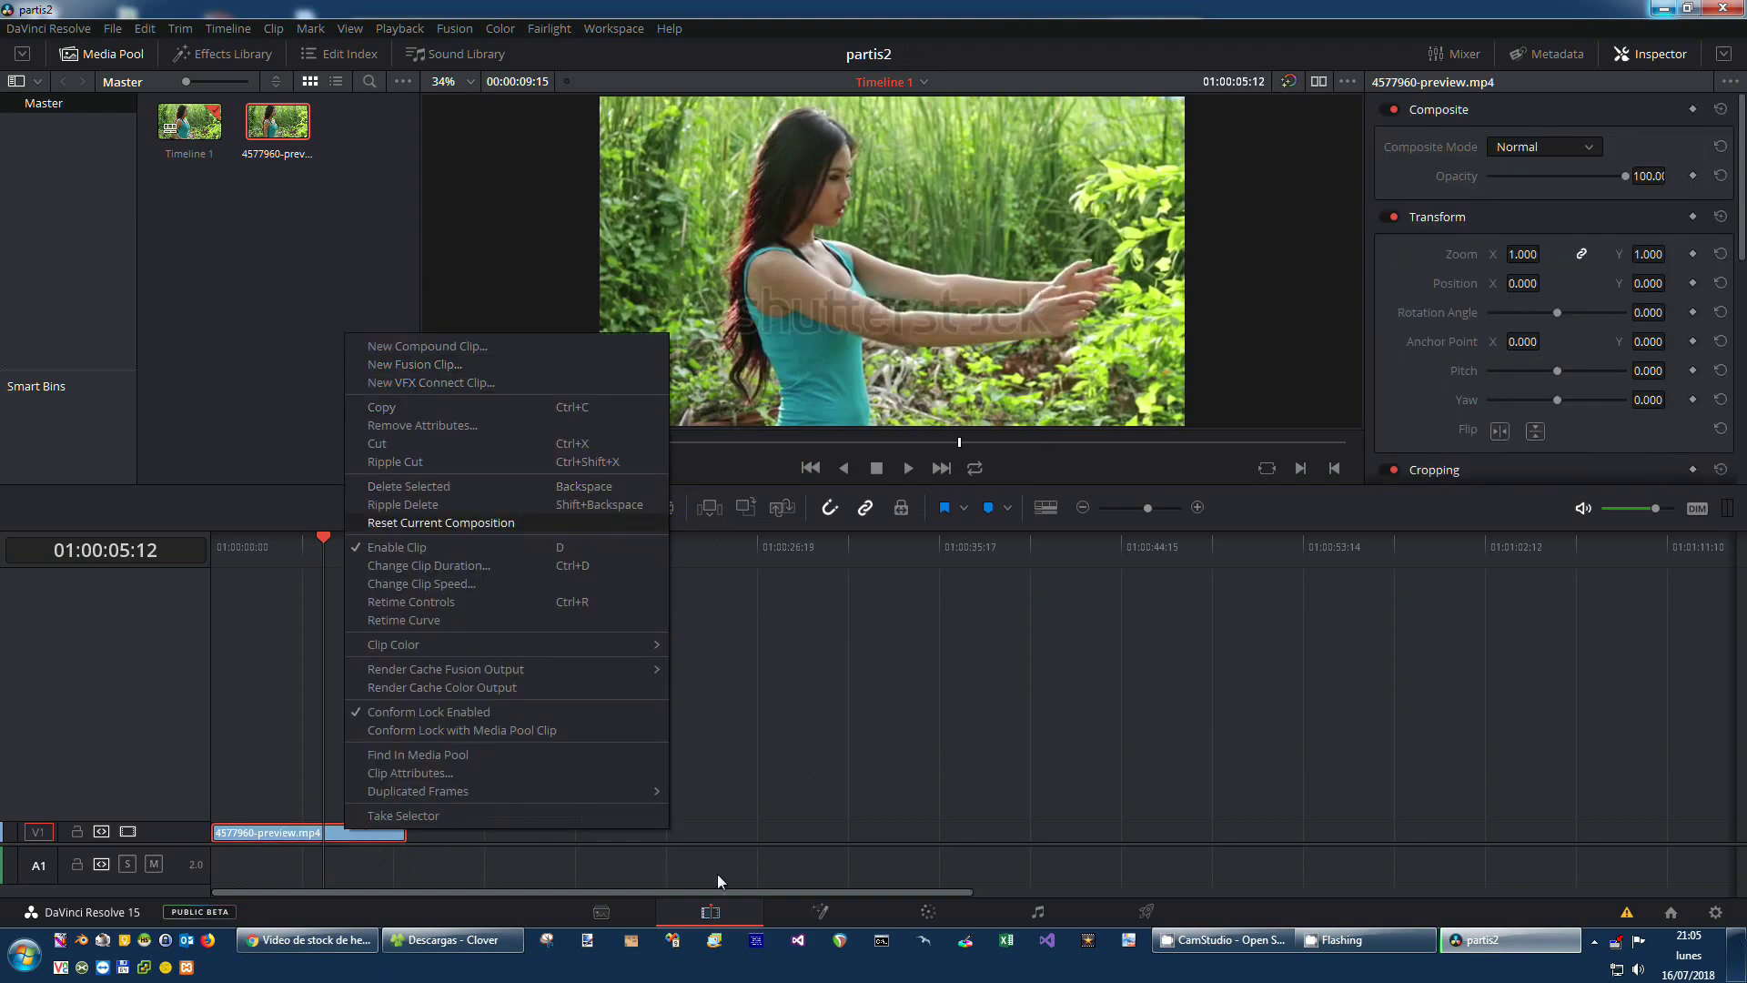
click(830, 912)
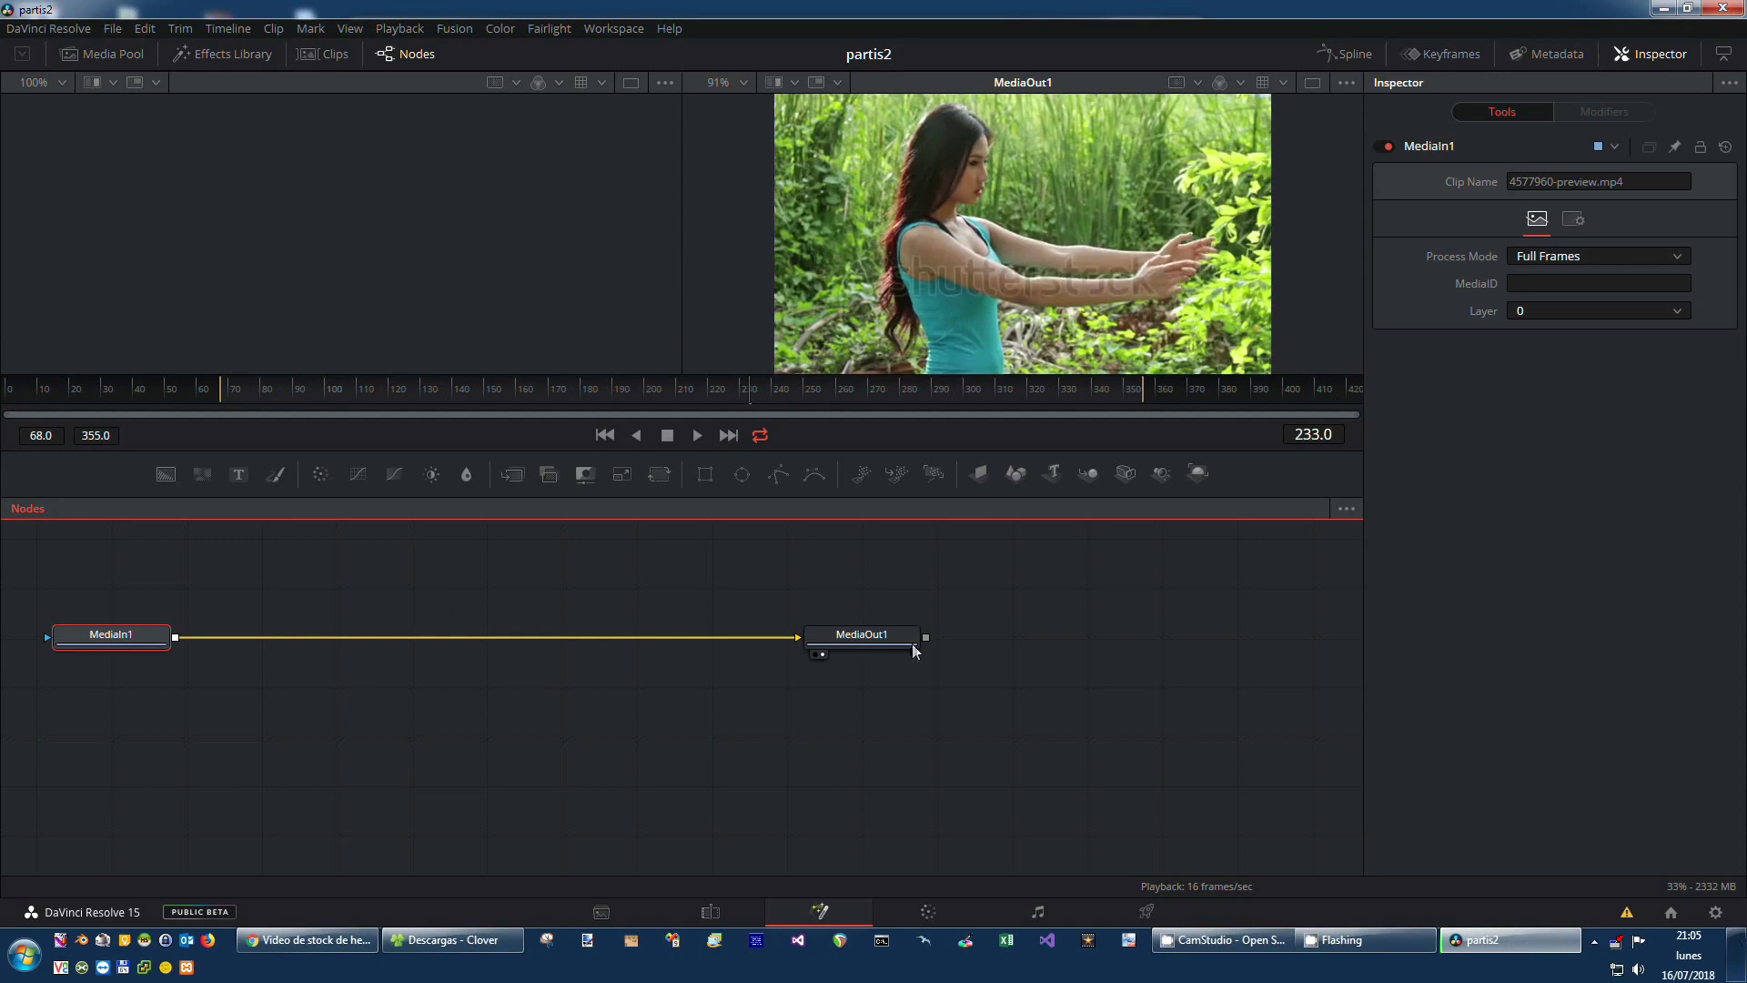
- Insert a Tracker node between MediaIn1 and MediaOut1 using the tool search
key(shift+space)
text(tracker)
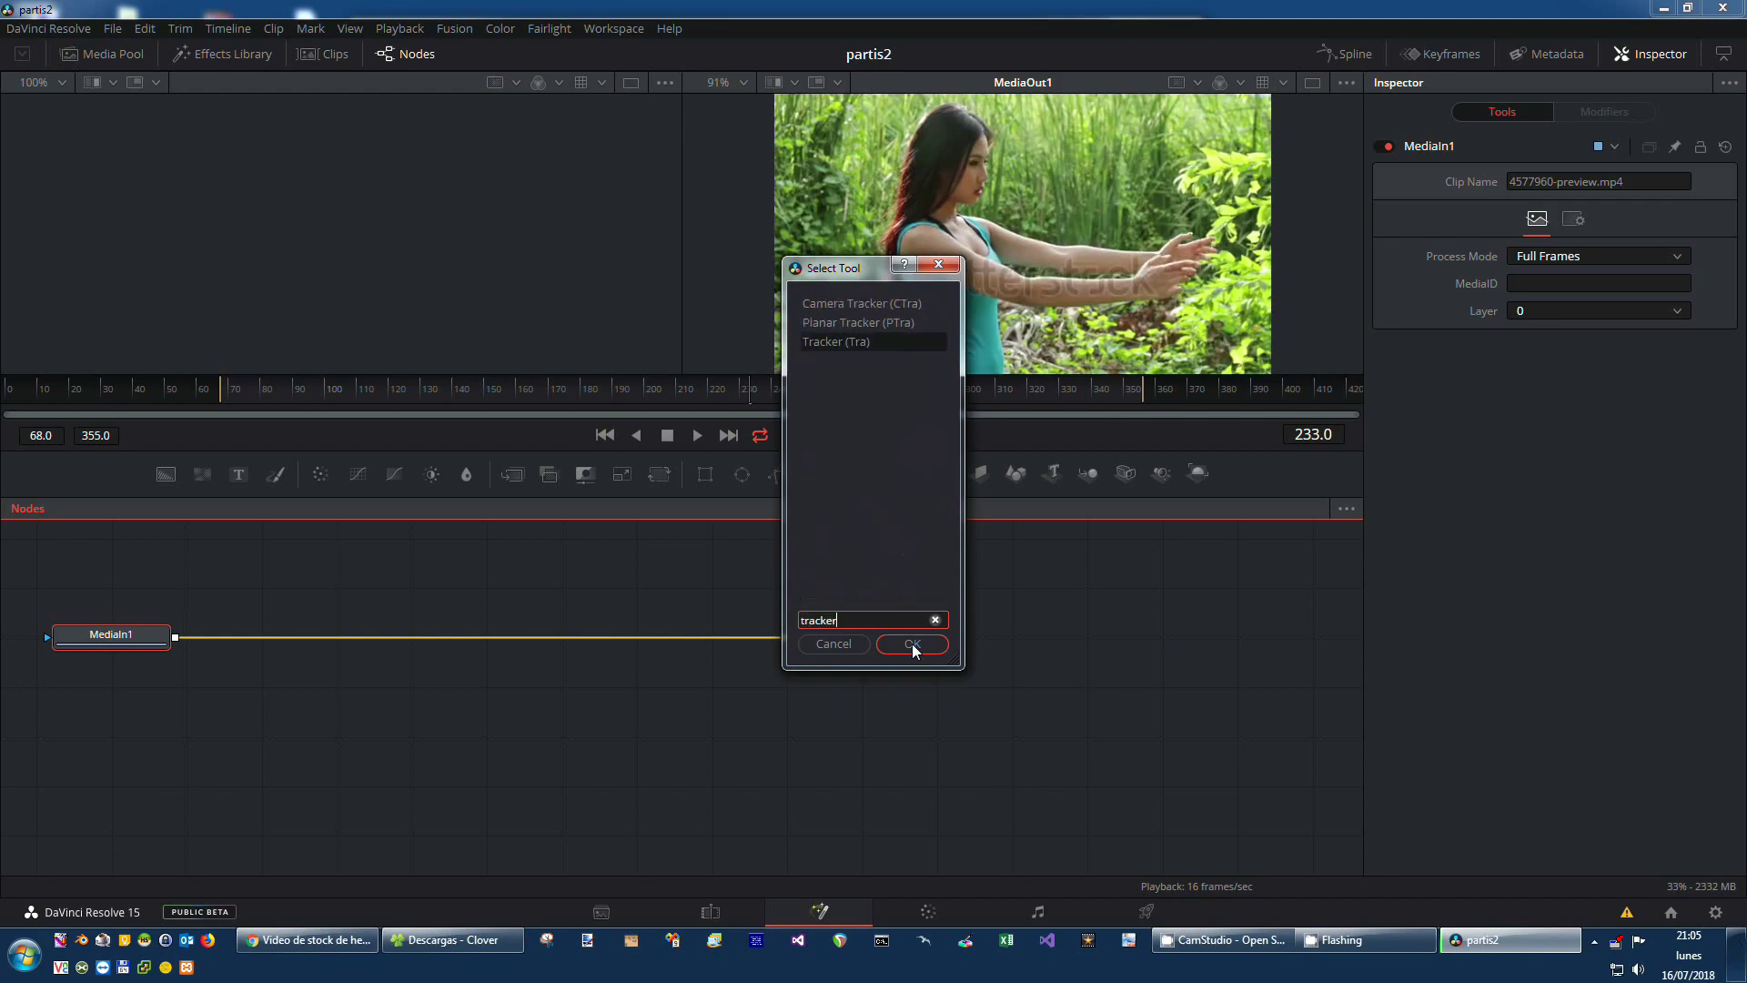
click(913, 644)
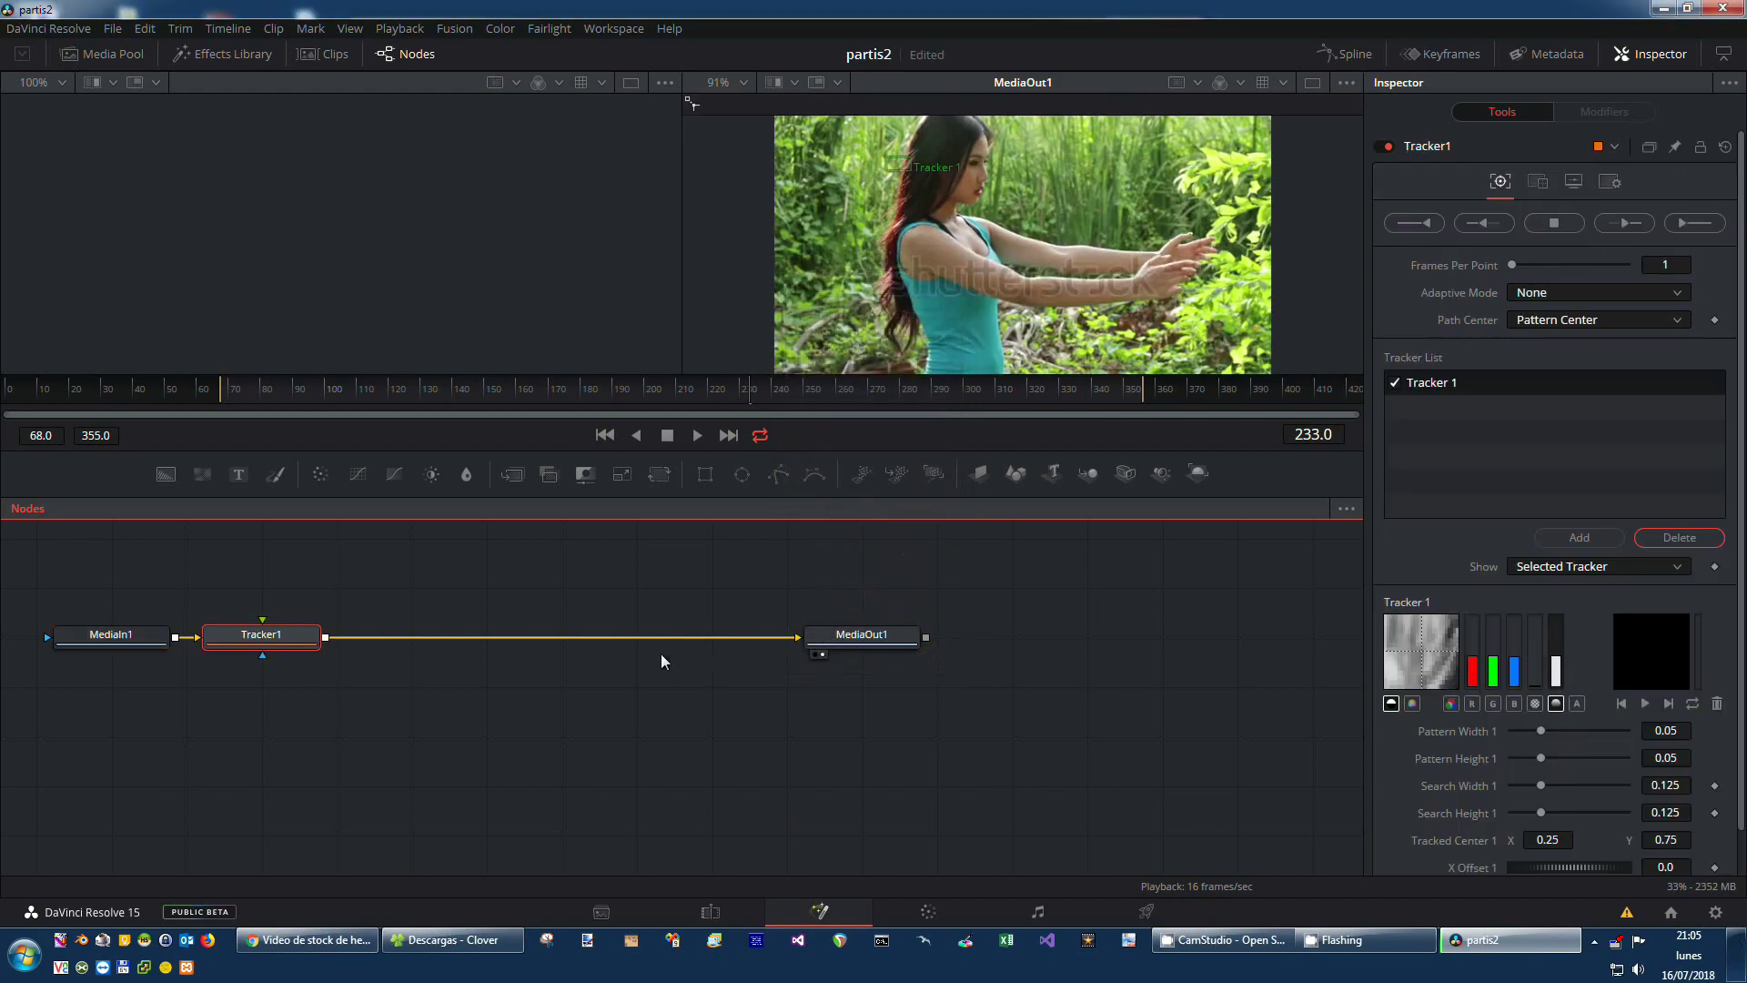
- On the first frame, fit Tracker1's pattern box snugly around the woman's hand
drag(264, 635, 280, 679)
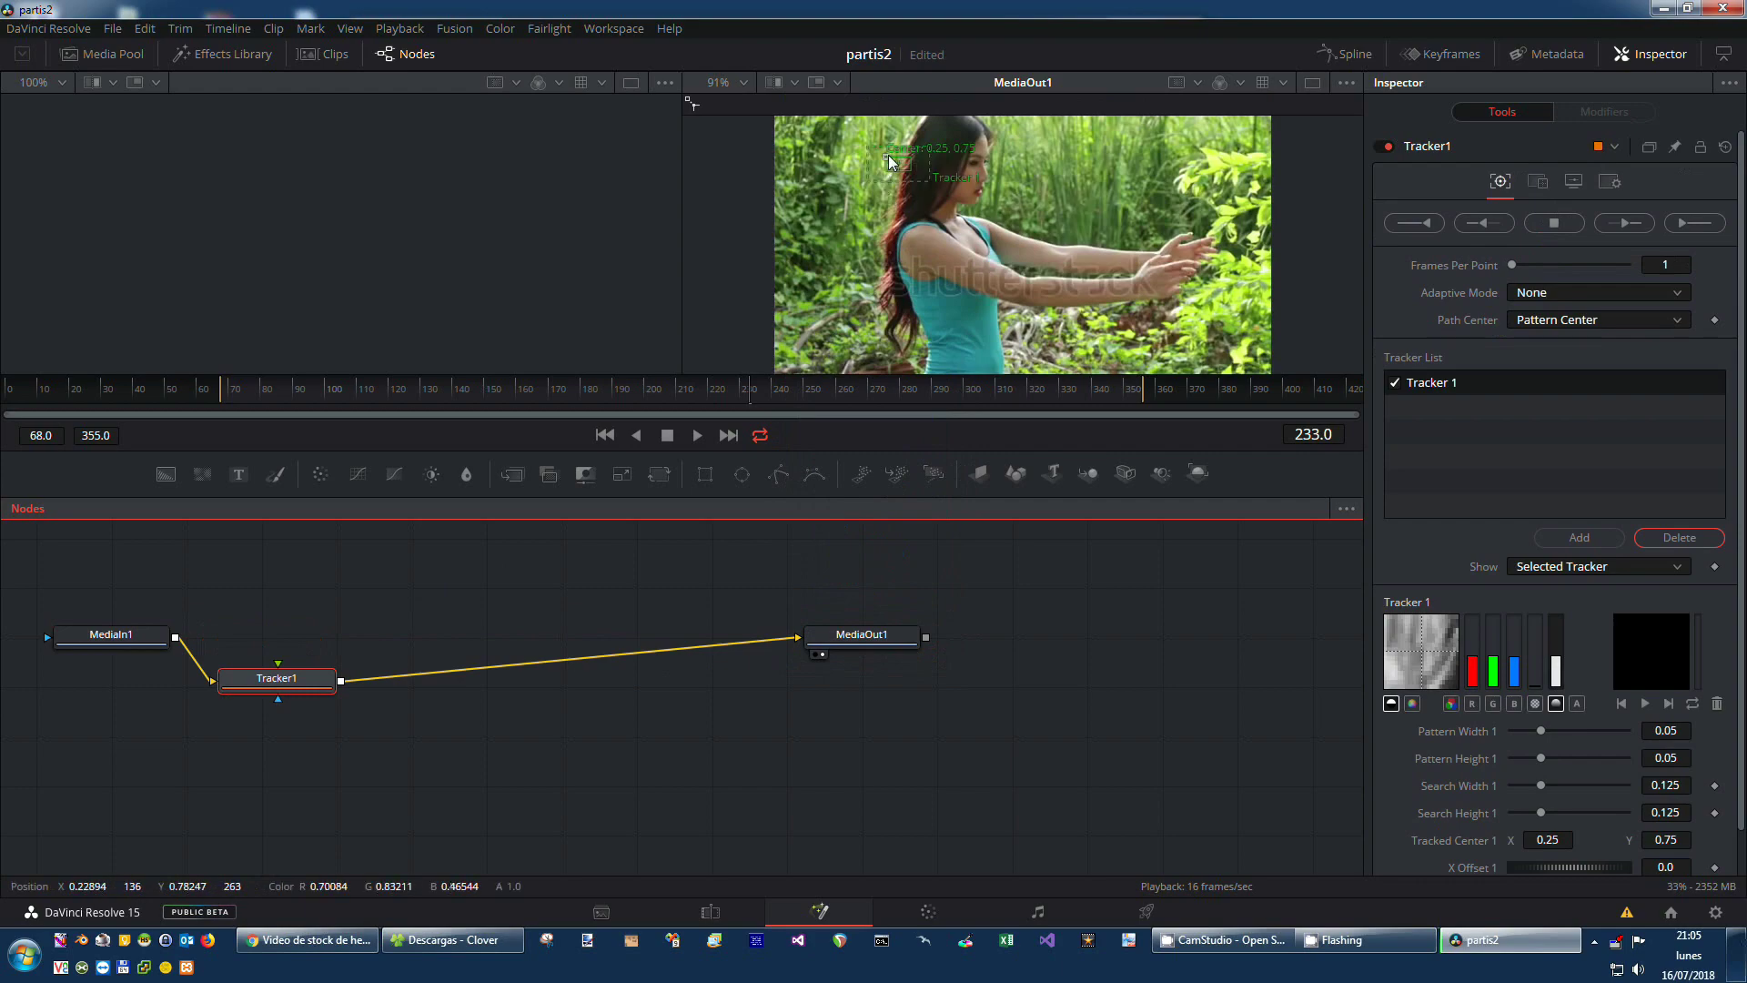
click(604, 435)
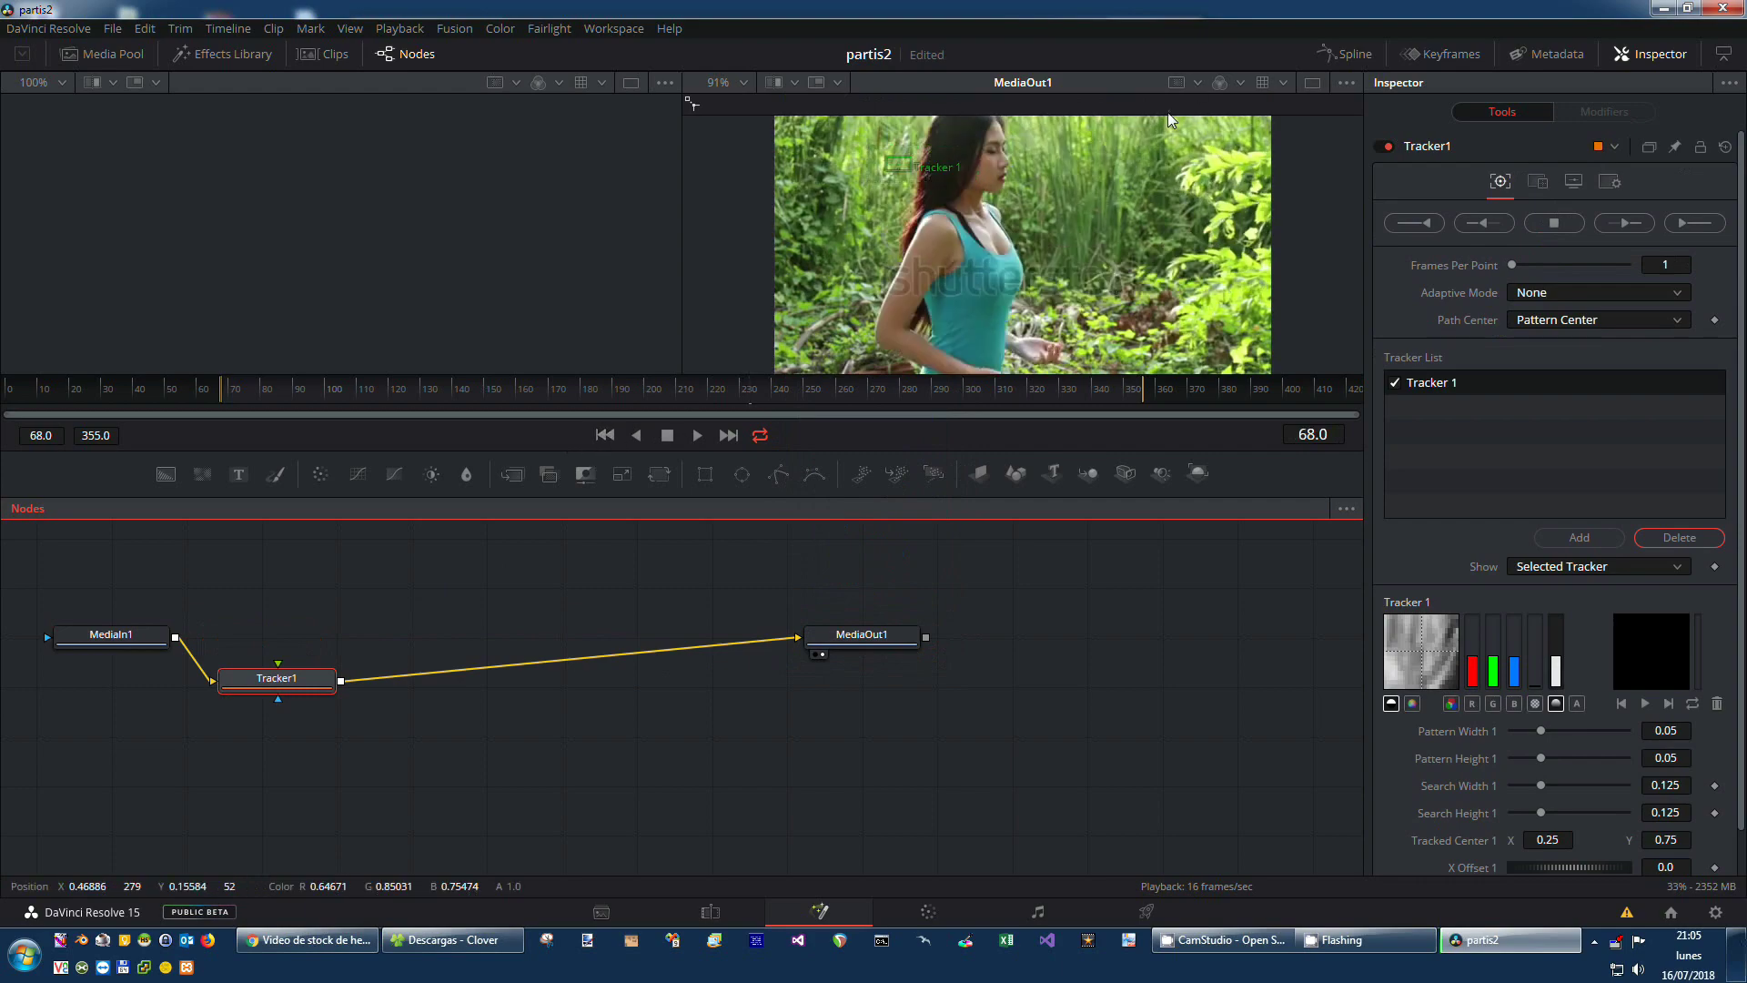
click(892, 179)
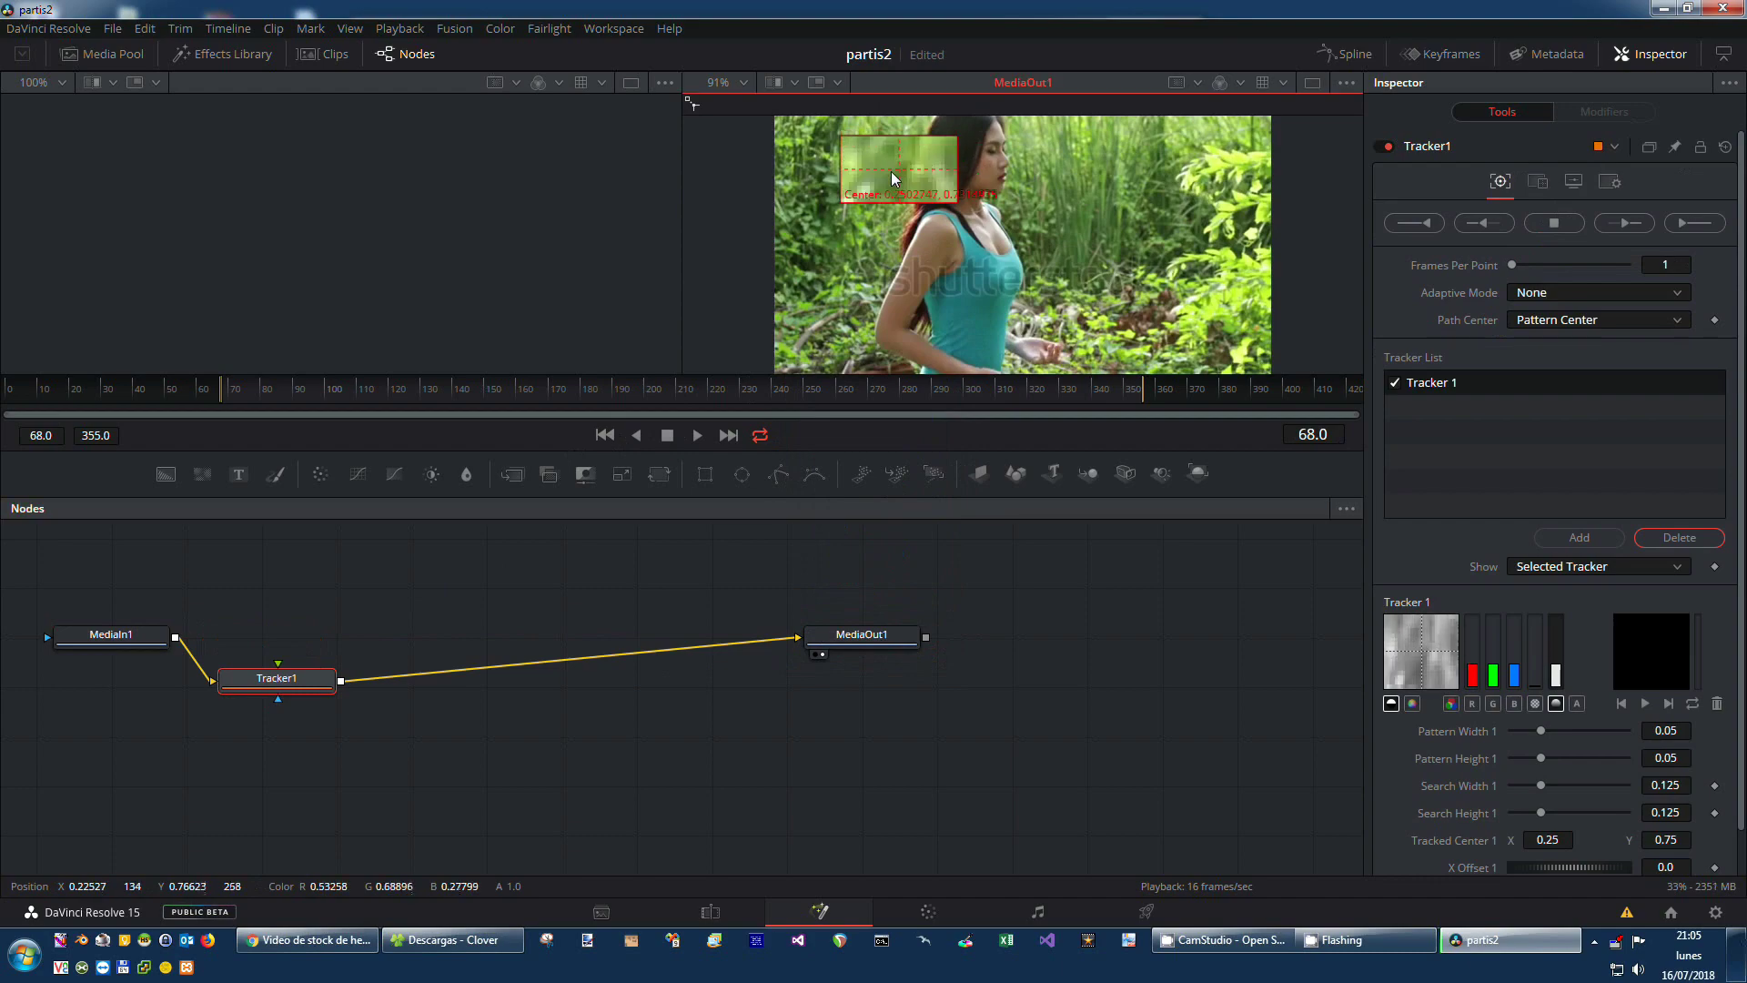
drag(892, 179, 1030, 346)
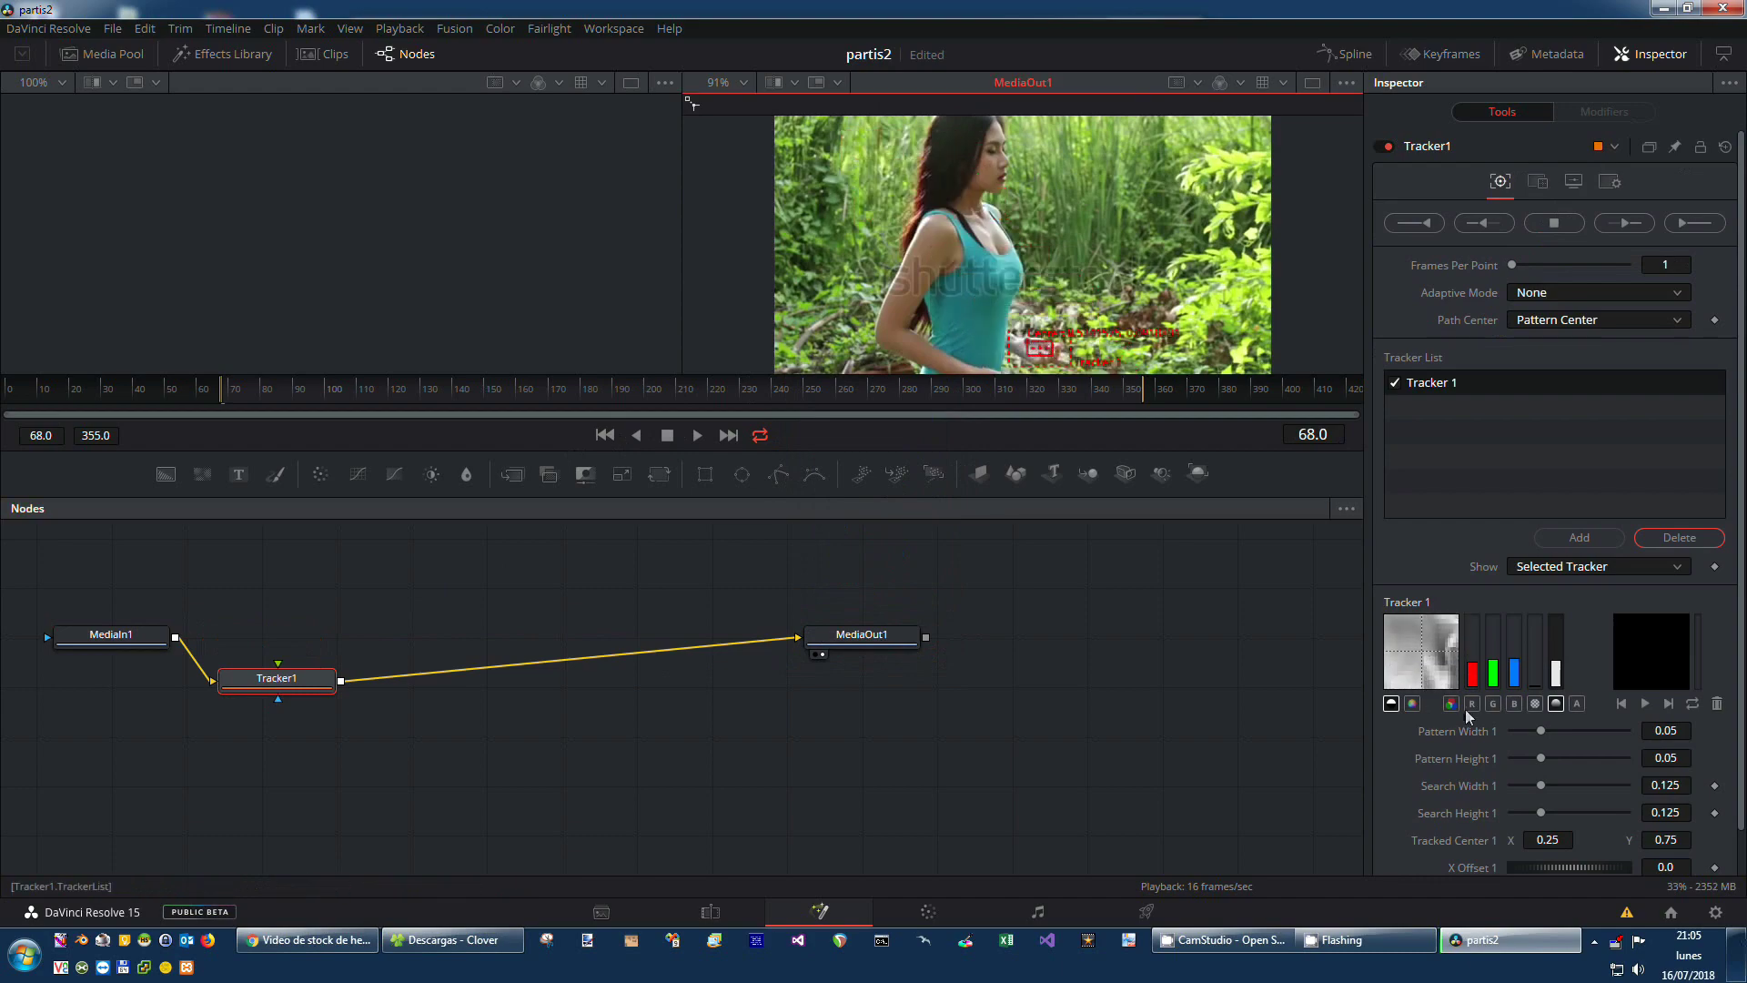
drag(1067, 357, 1004, 284)
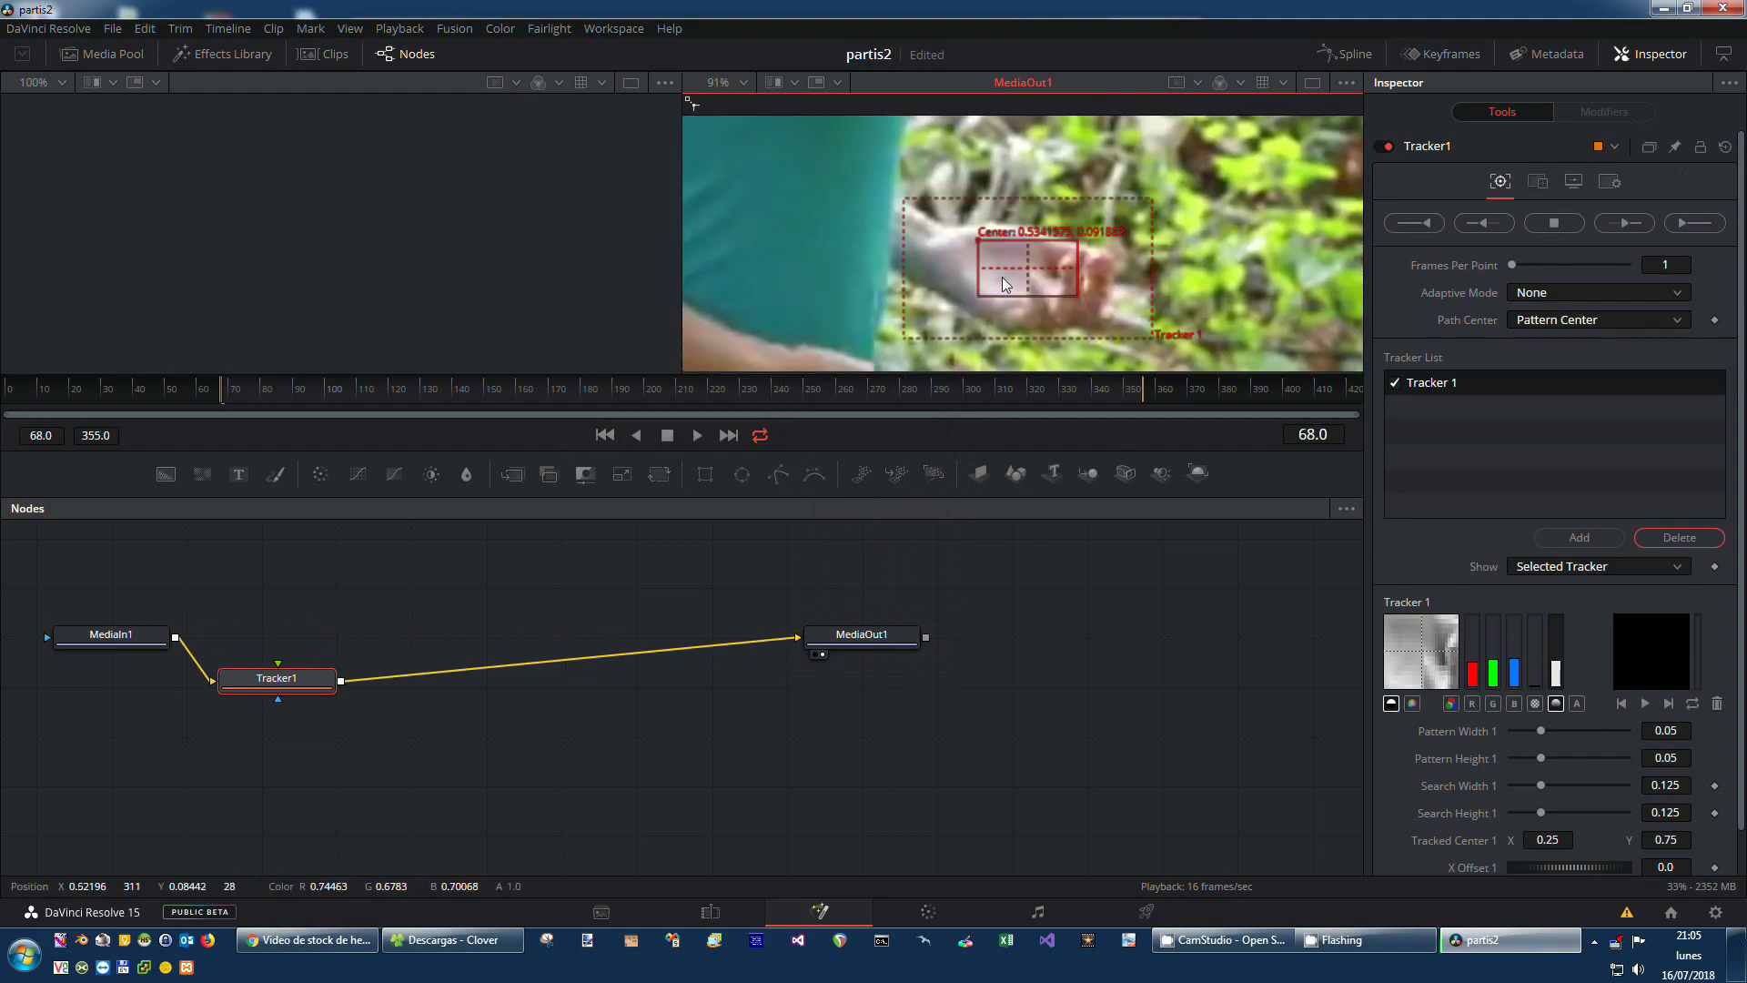
drag(978, 271, 948, 273)
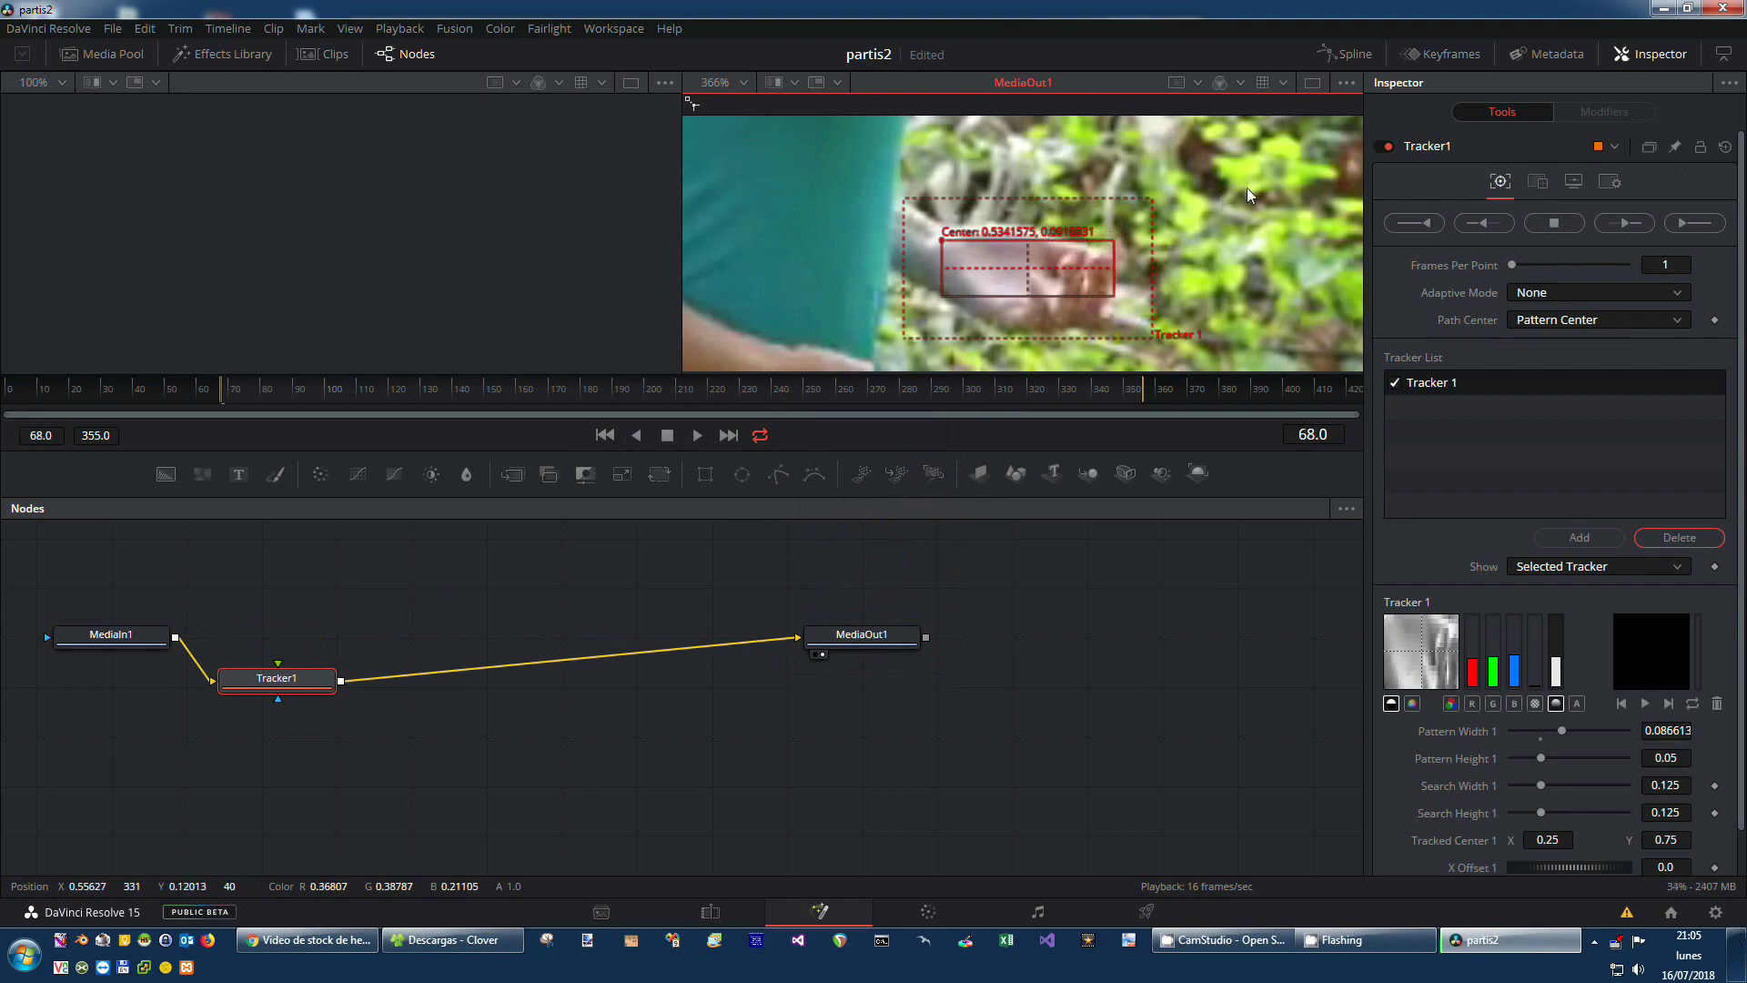
drag(1246, 188, 1219, 192)
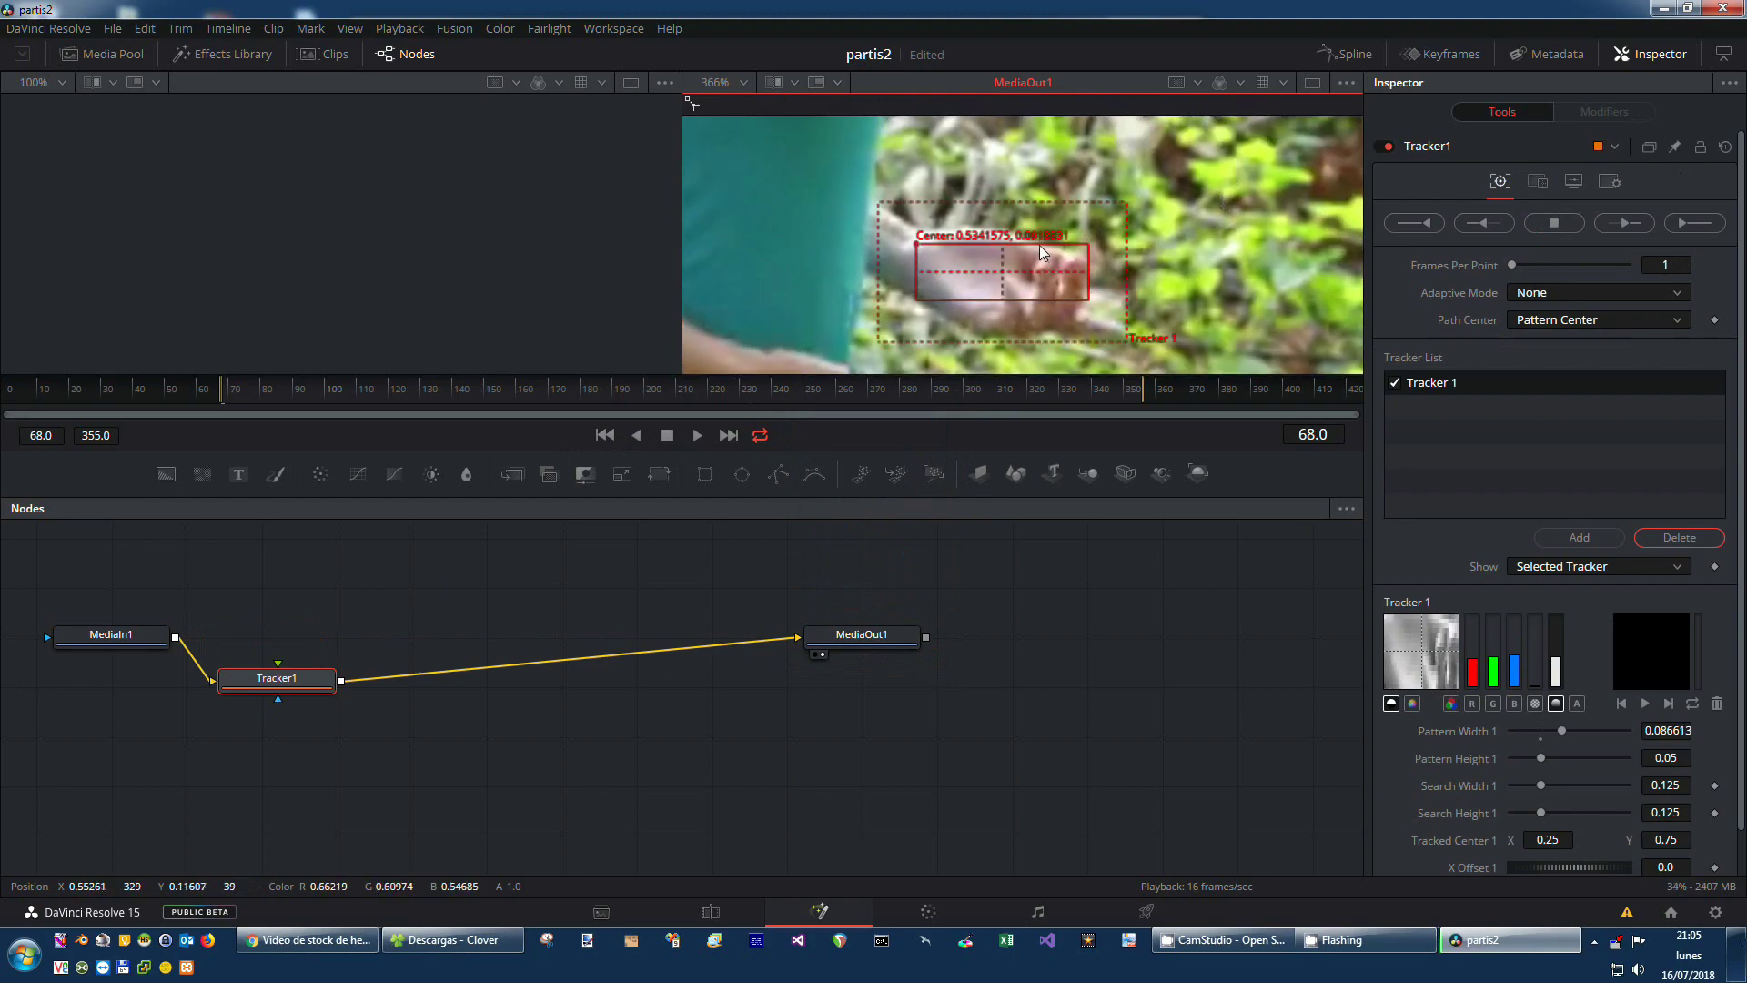
drag(1040, 246, 1040, 238)
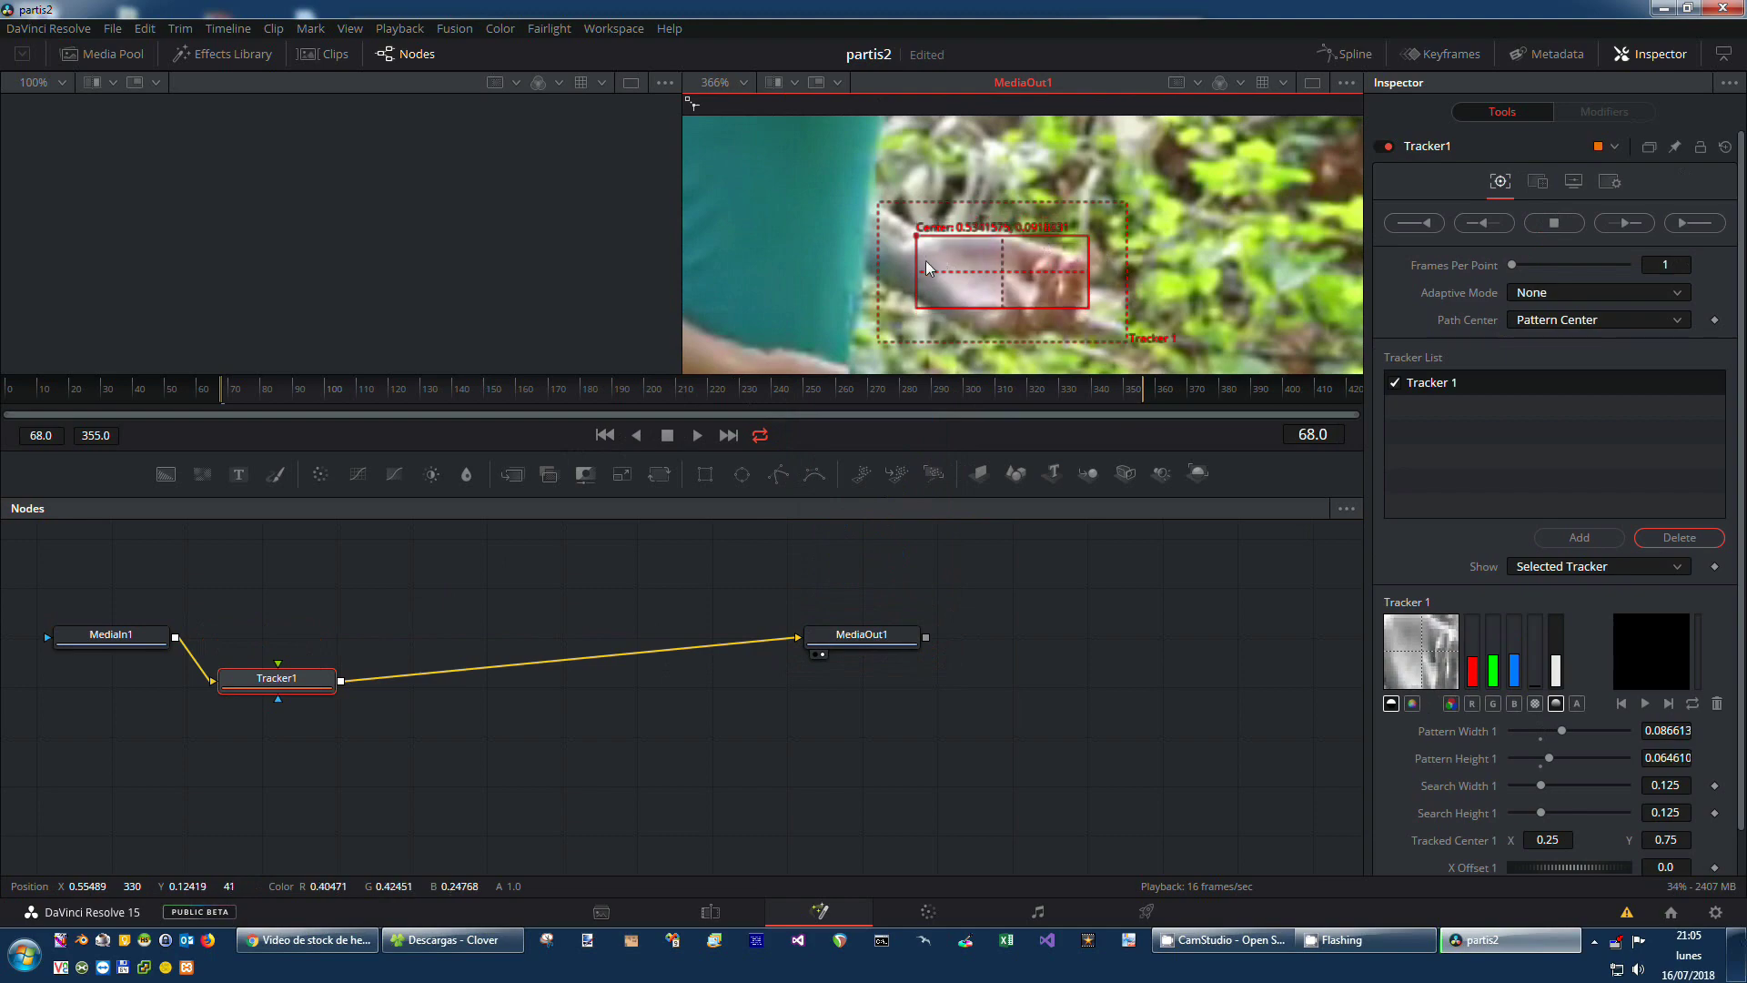
drag(917, 271, 889, 271)
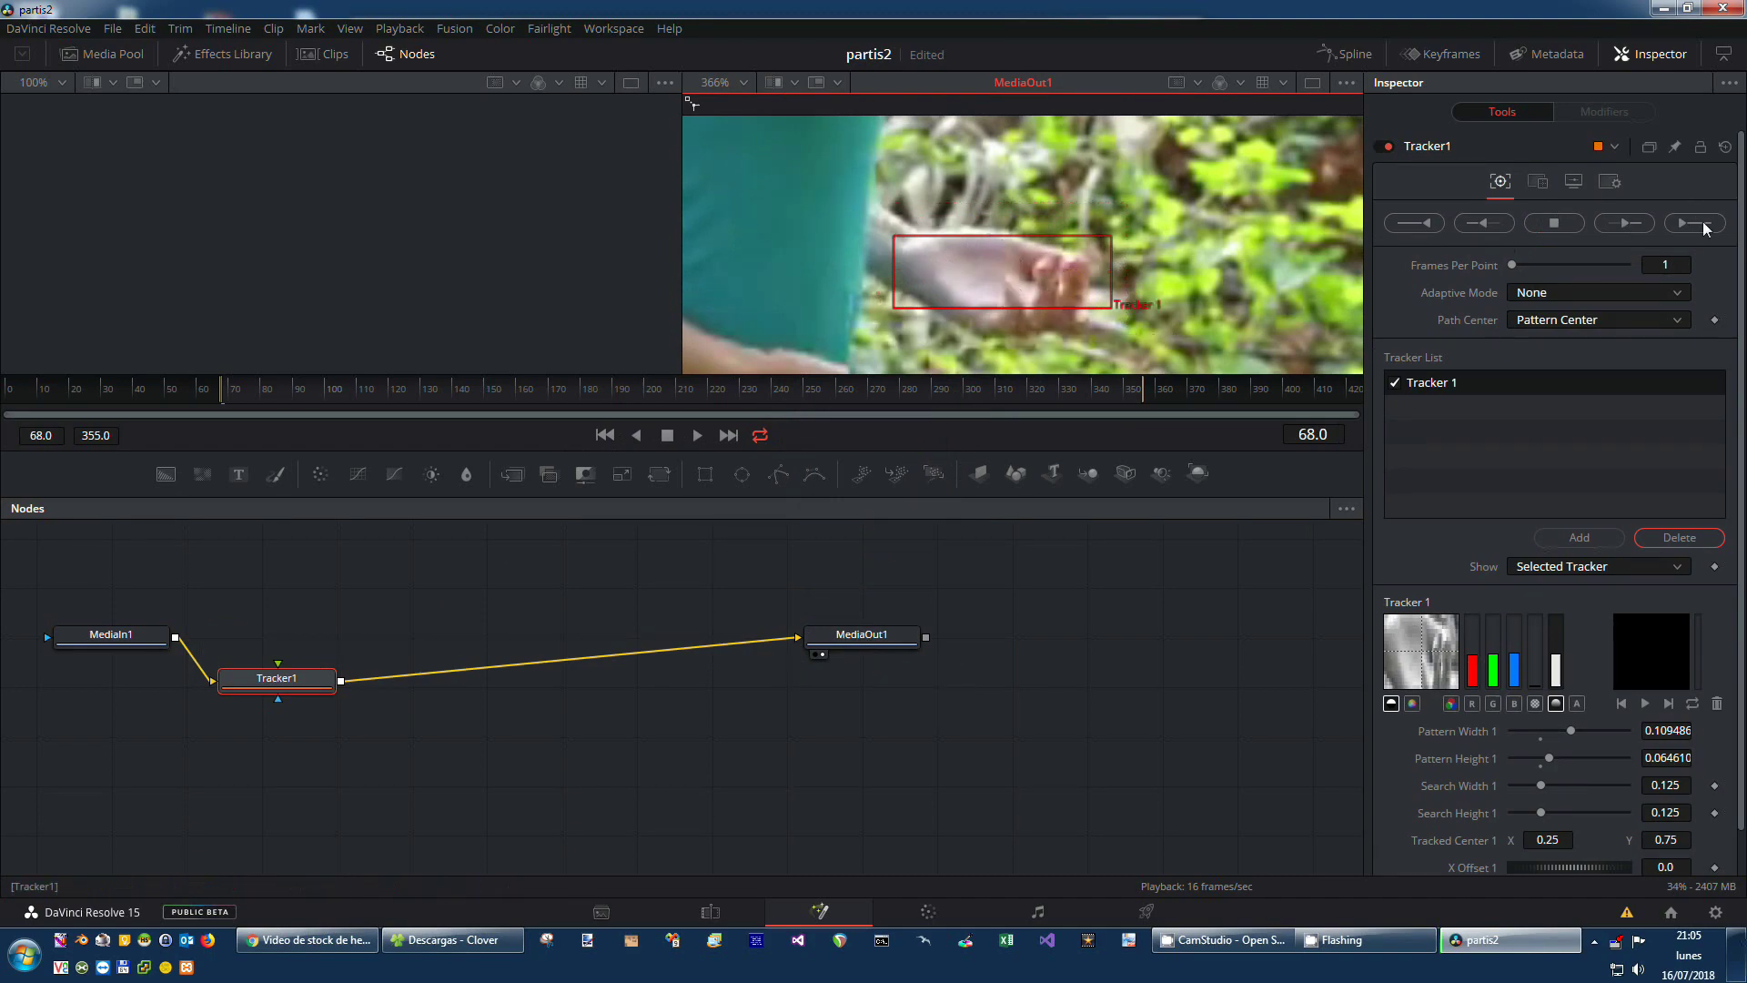
- Set the tracker's Adaptive Mode to Every Frame and fit the viewer to the whole frame
click(1553, 295)
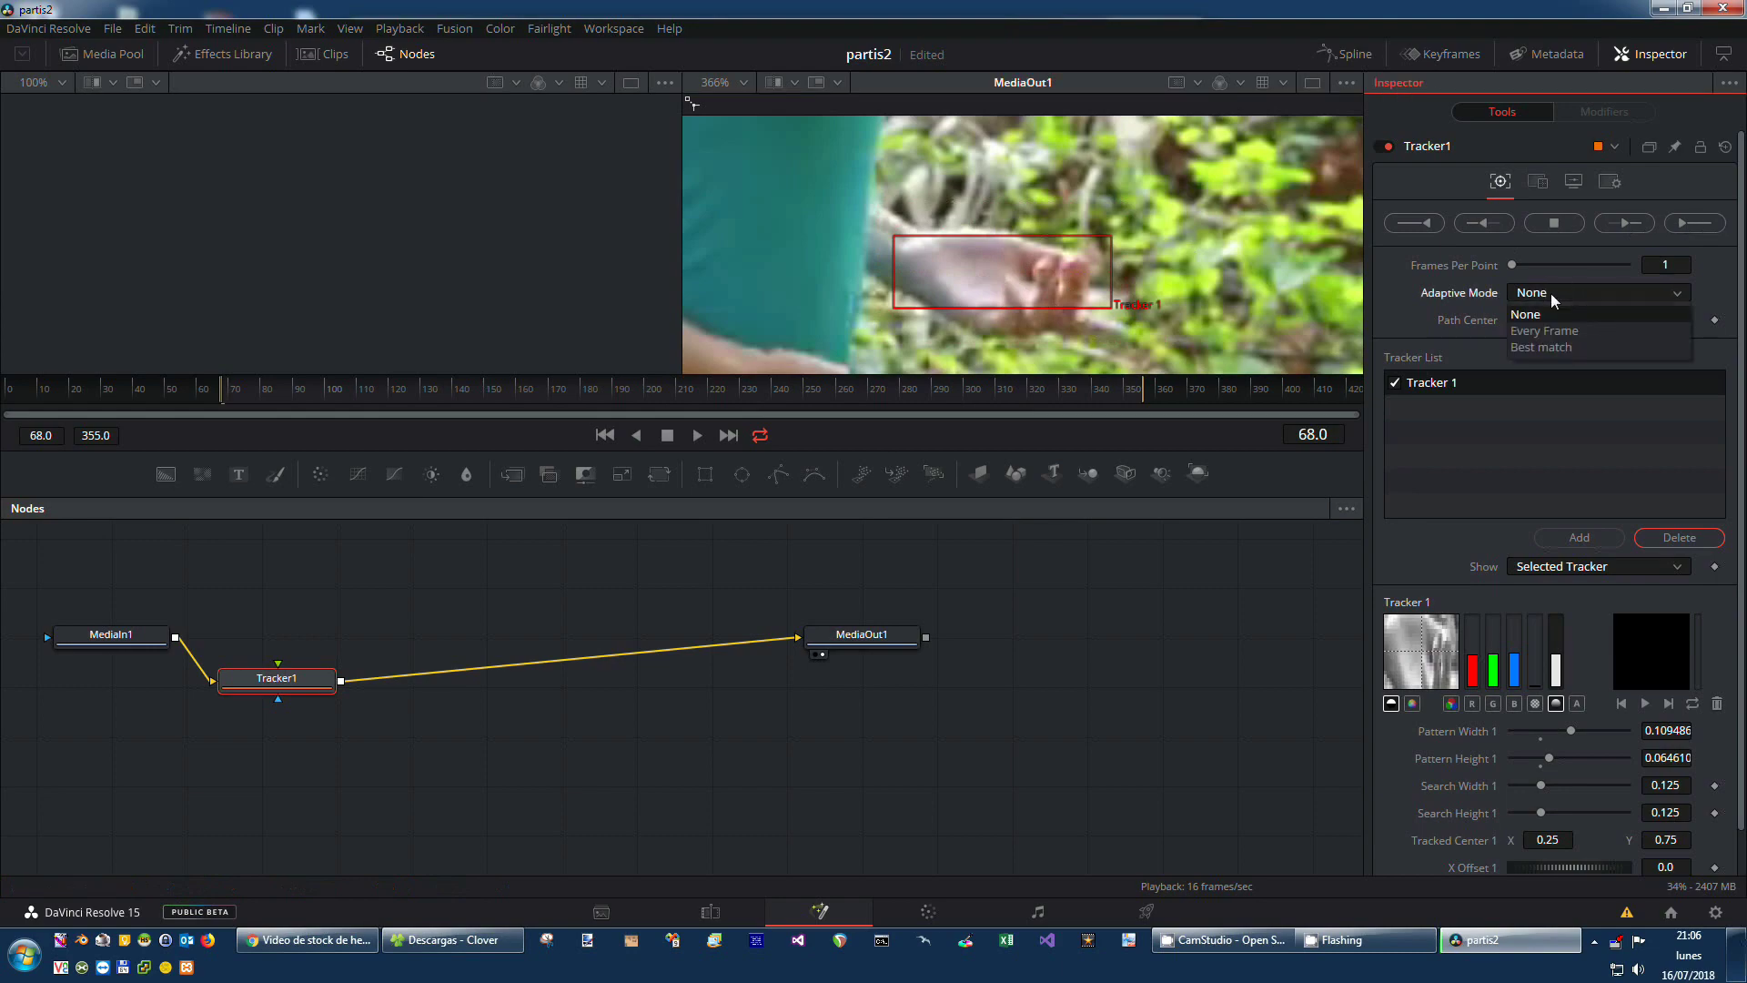
click(1541, 335)
scroll(1201, 225, down, 3)
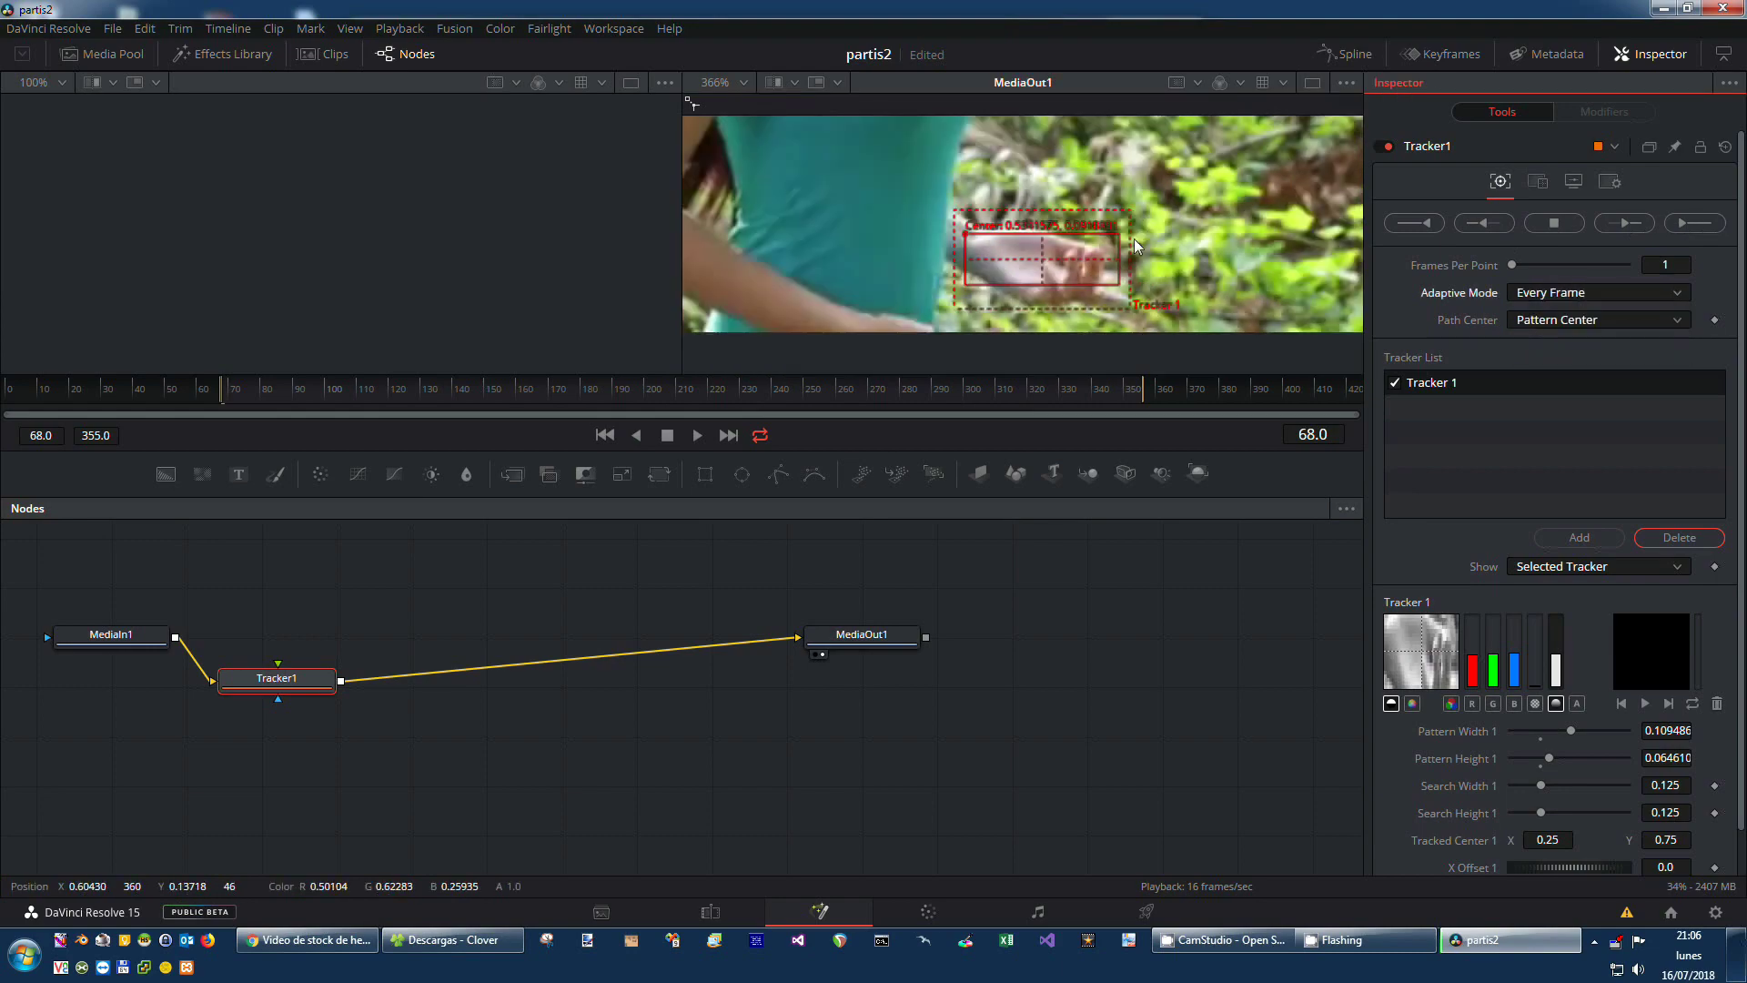
click(1201, 225)
key(ctrl+f)
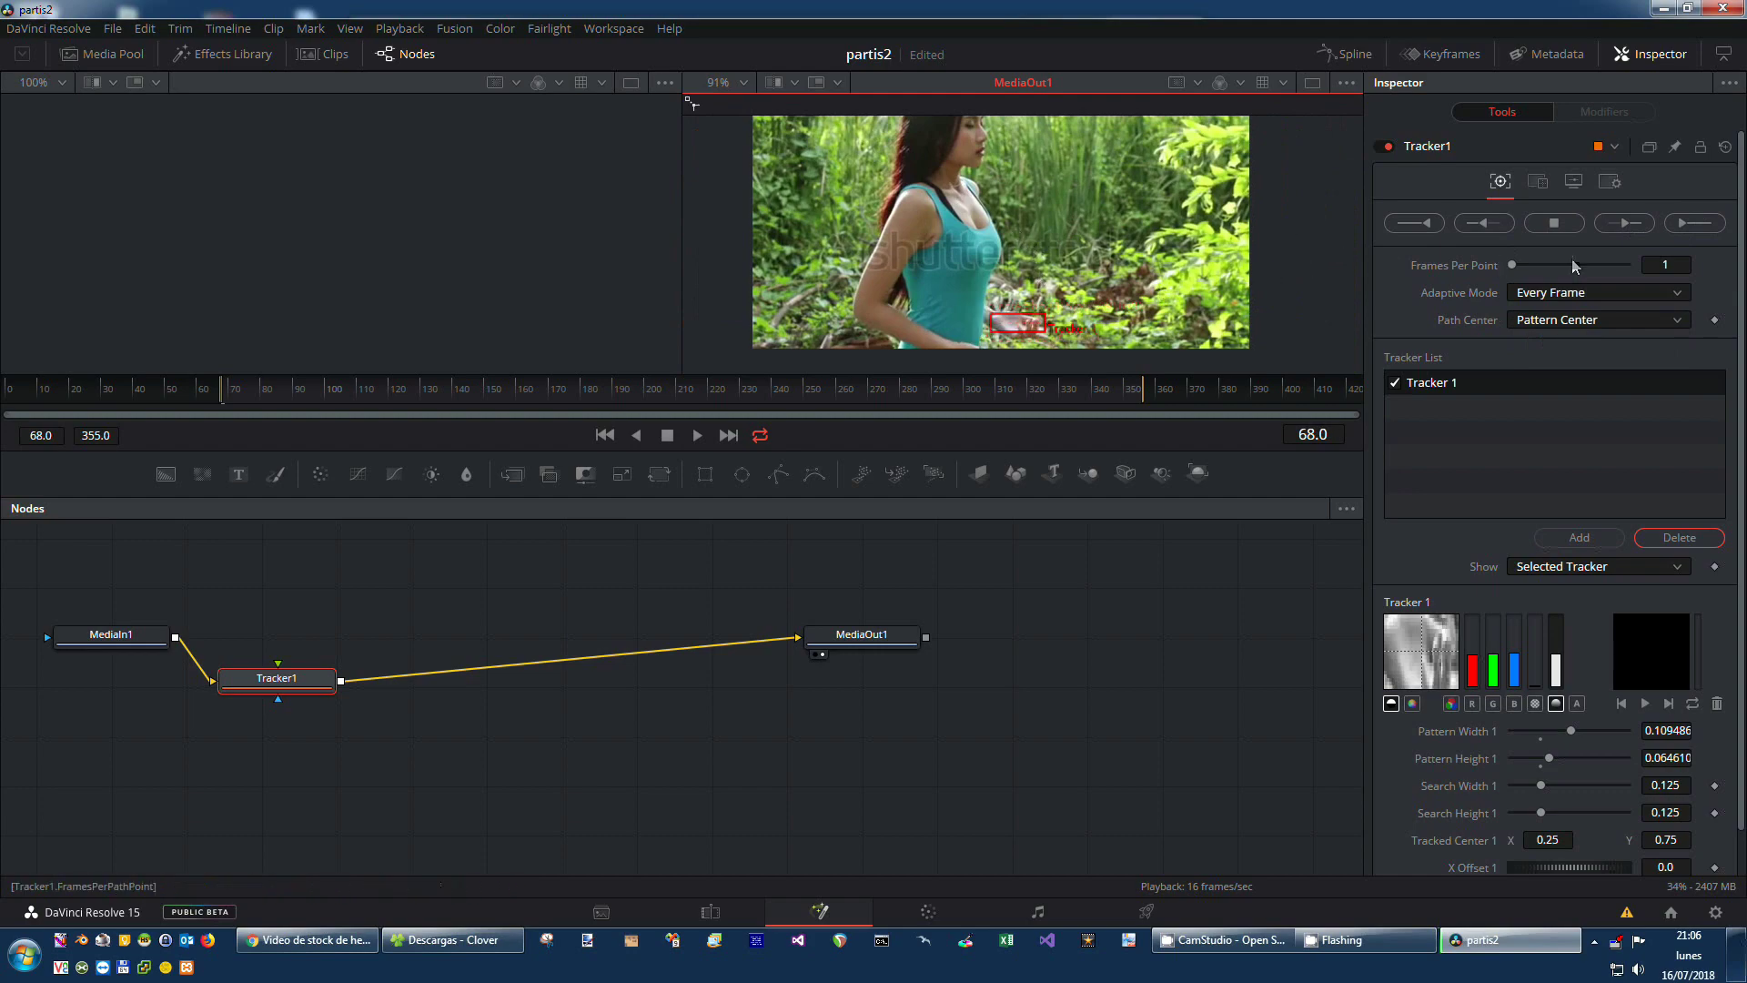
click(1544, 293)
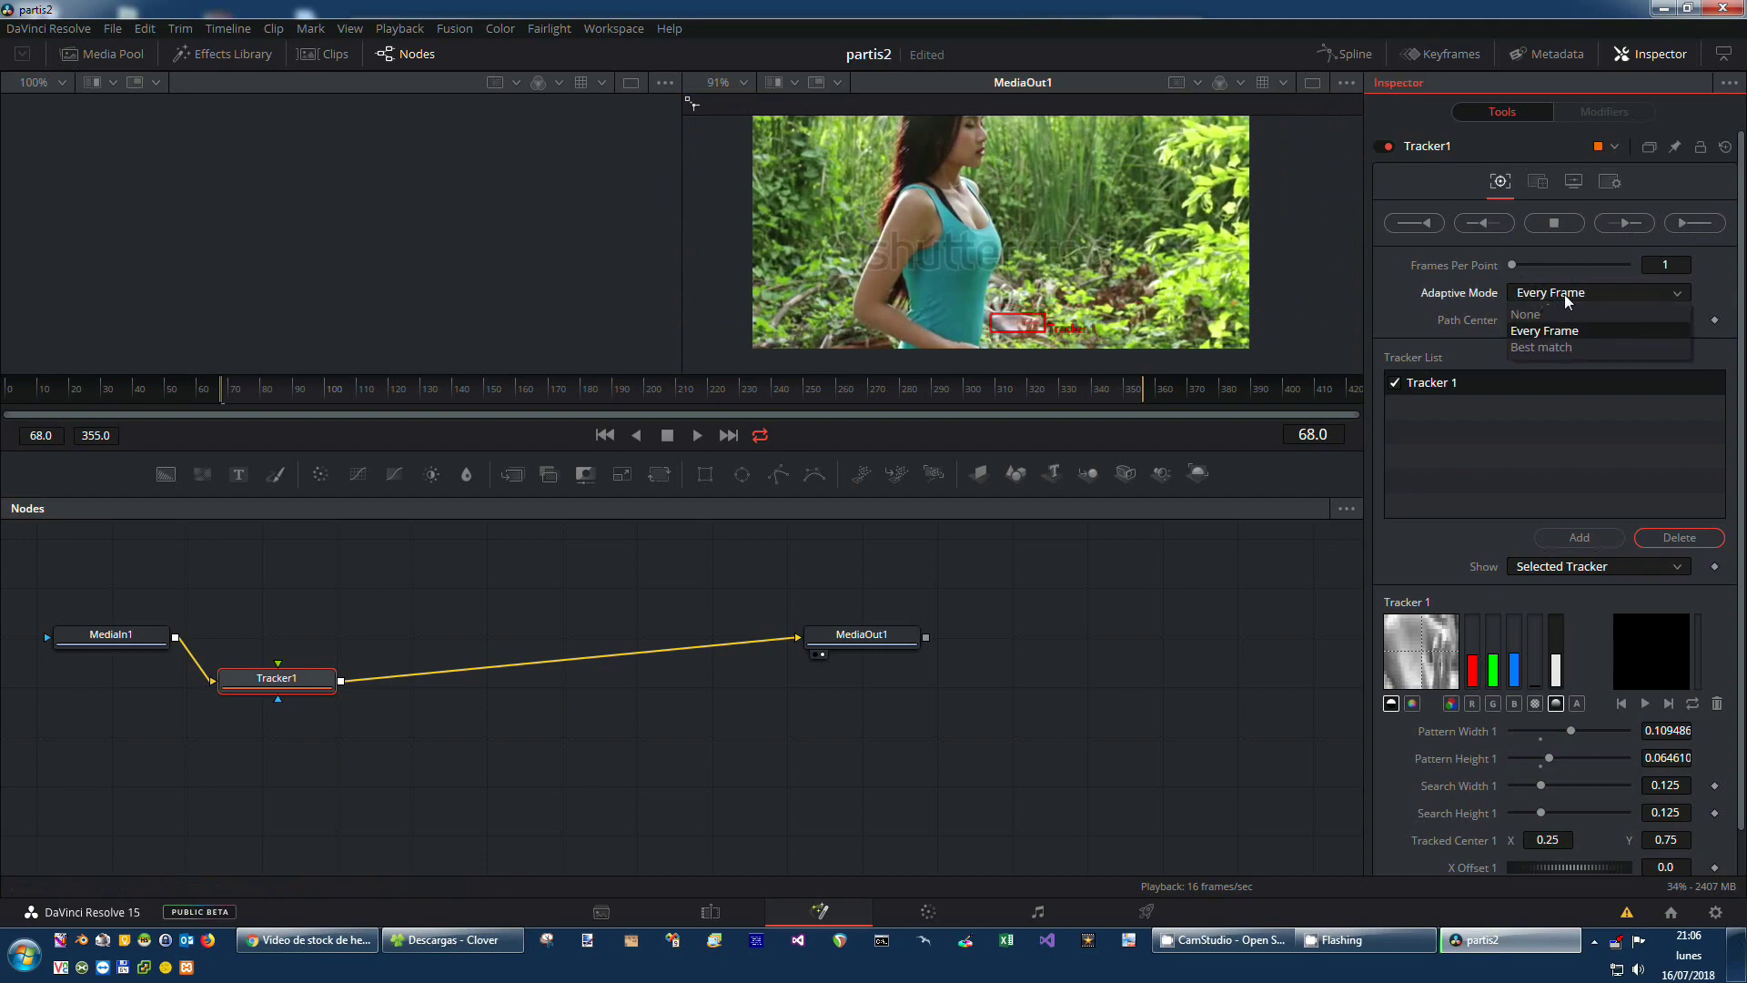
- Track the hand forward through the clip and dismiss the Render completed message
click(1567, 300)
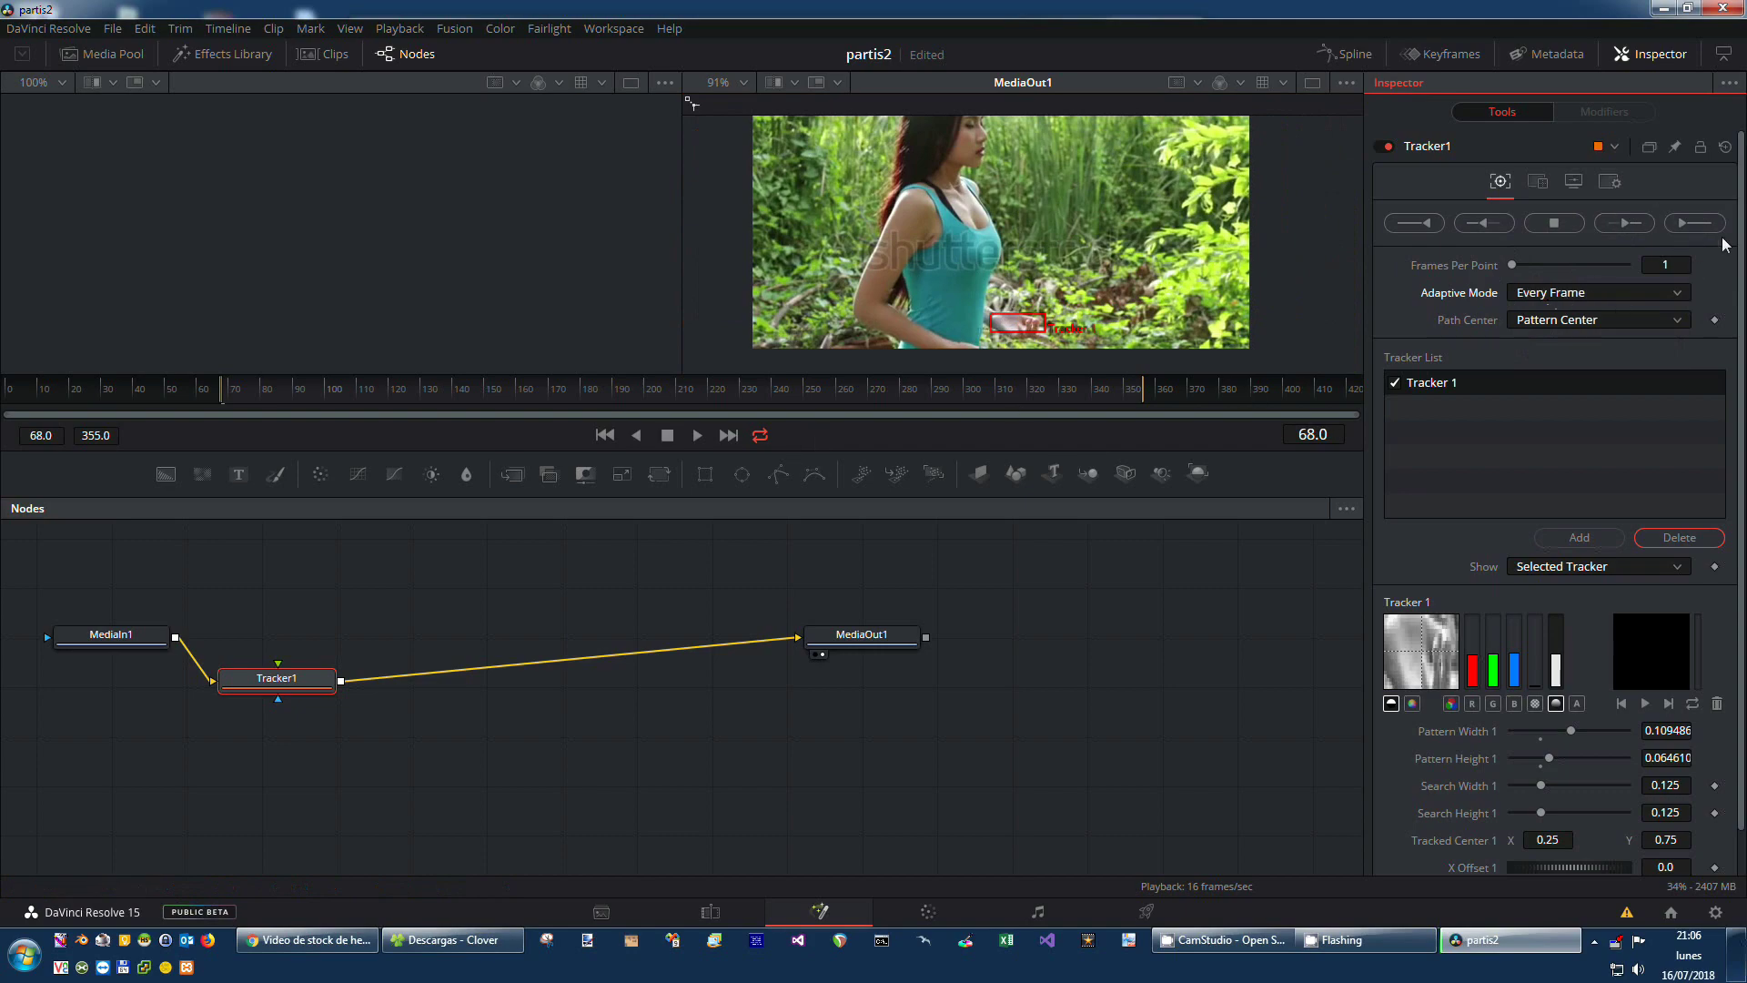
click(1688, 227)
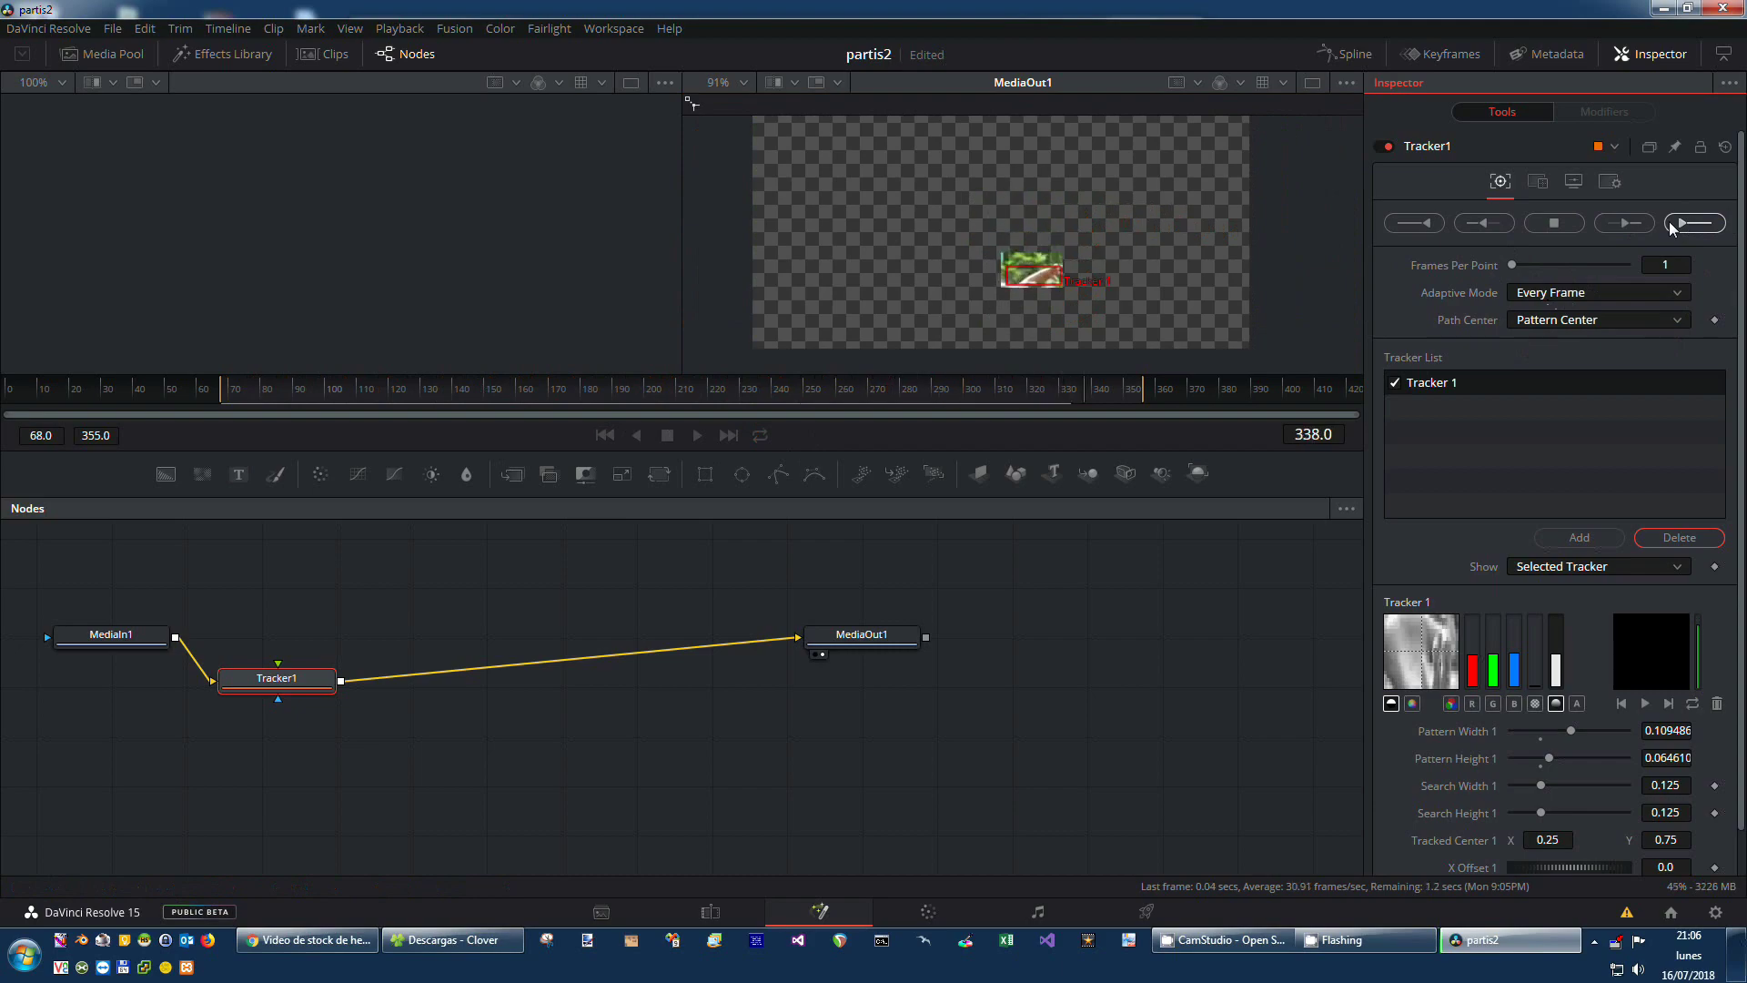
click(1049, 557)
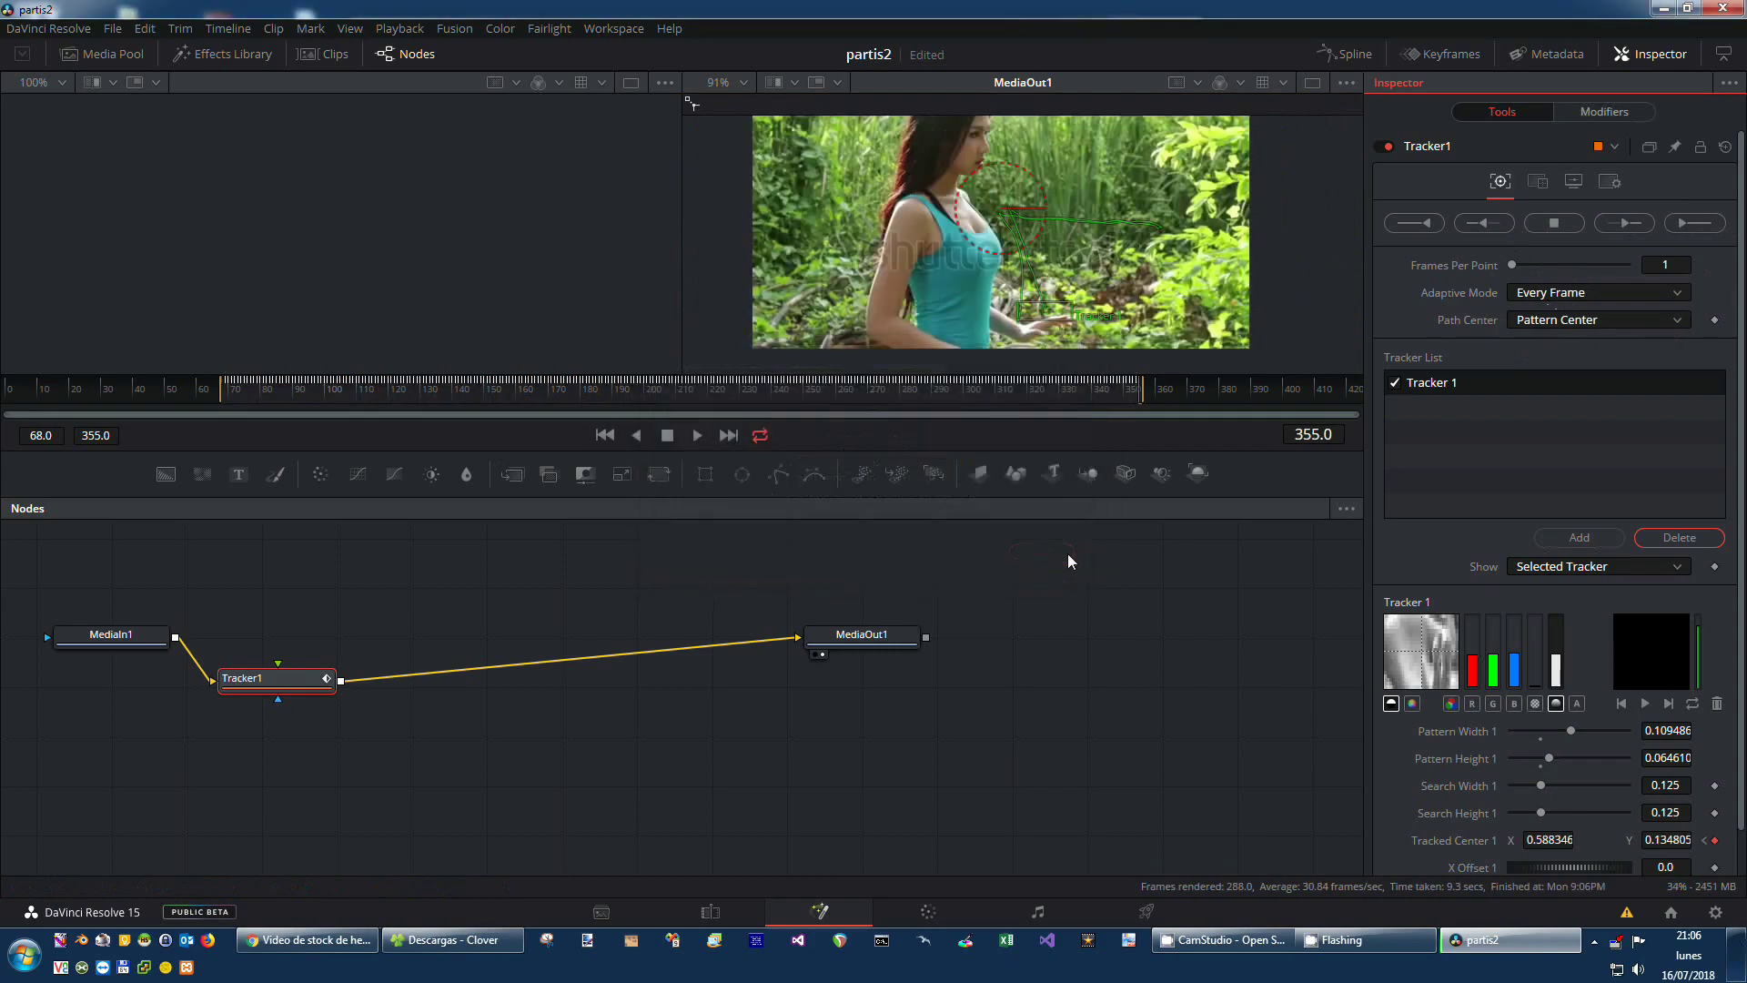
- Confirm Adaptive Mode is still Every Frame and nudge Tracker1 slightly up and right
click(1568, 295)
click(1565, 307)
click(1570, 296)
click(1549, 296)
drag(289, 685, 298, 672)
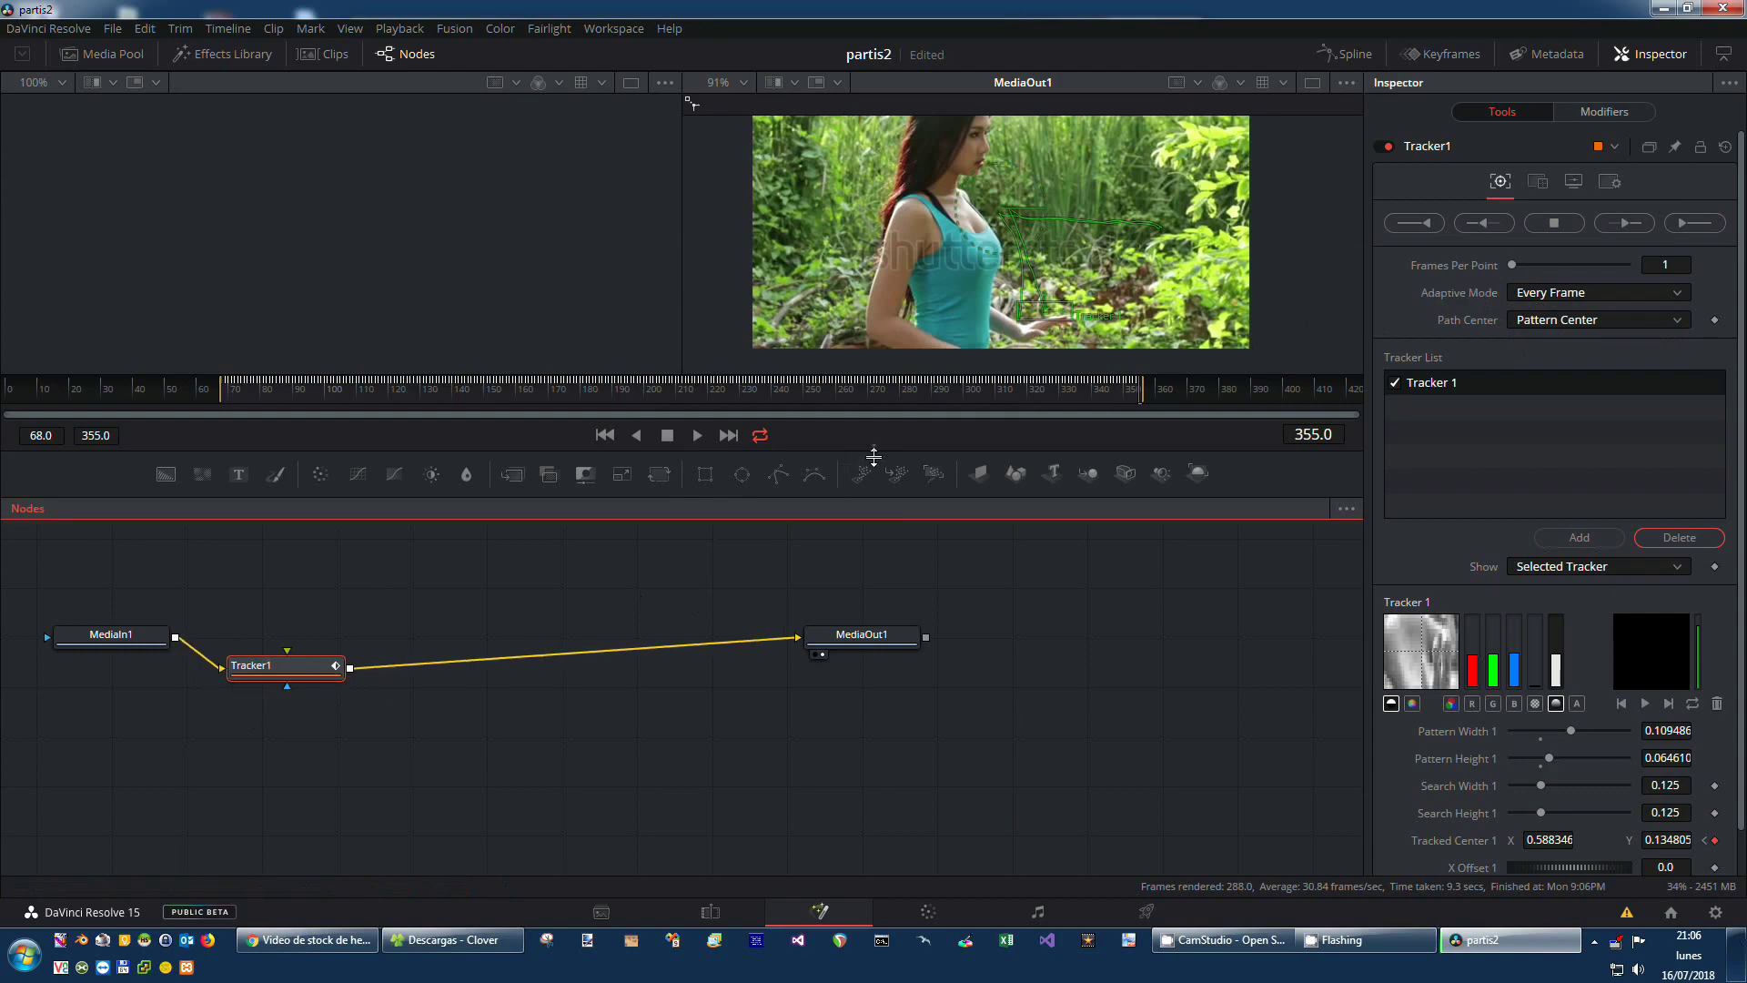
- Add a pEmitter particle node from Add Tool > Particles and place it below Tracker1
right_click(772, 535)
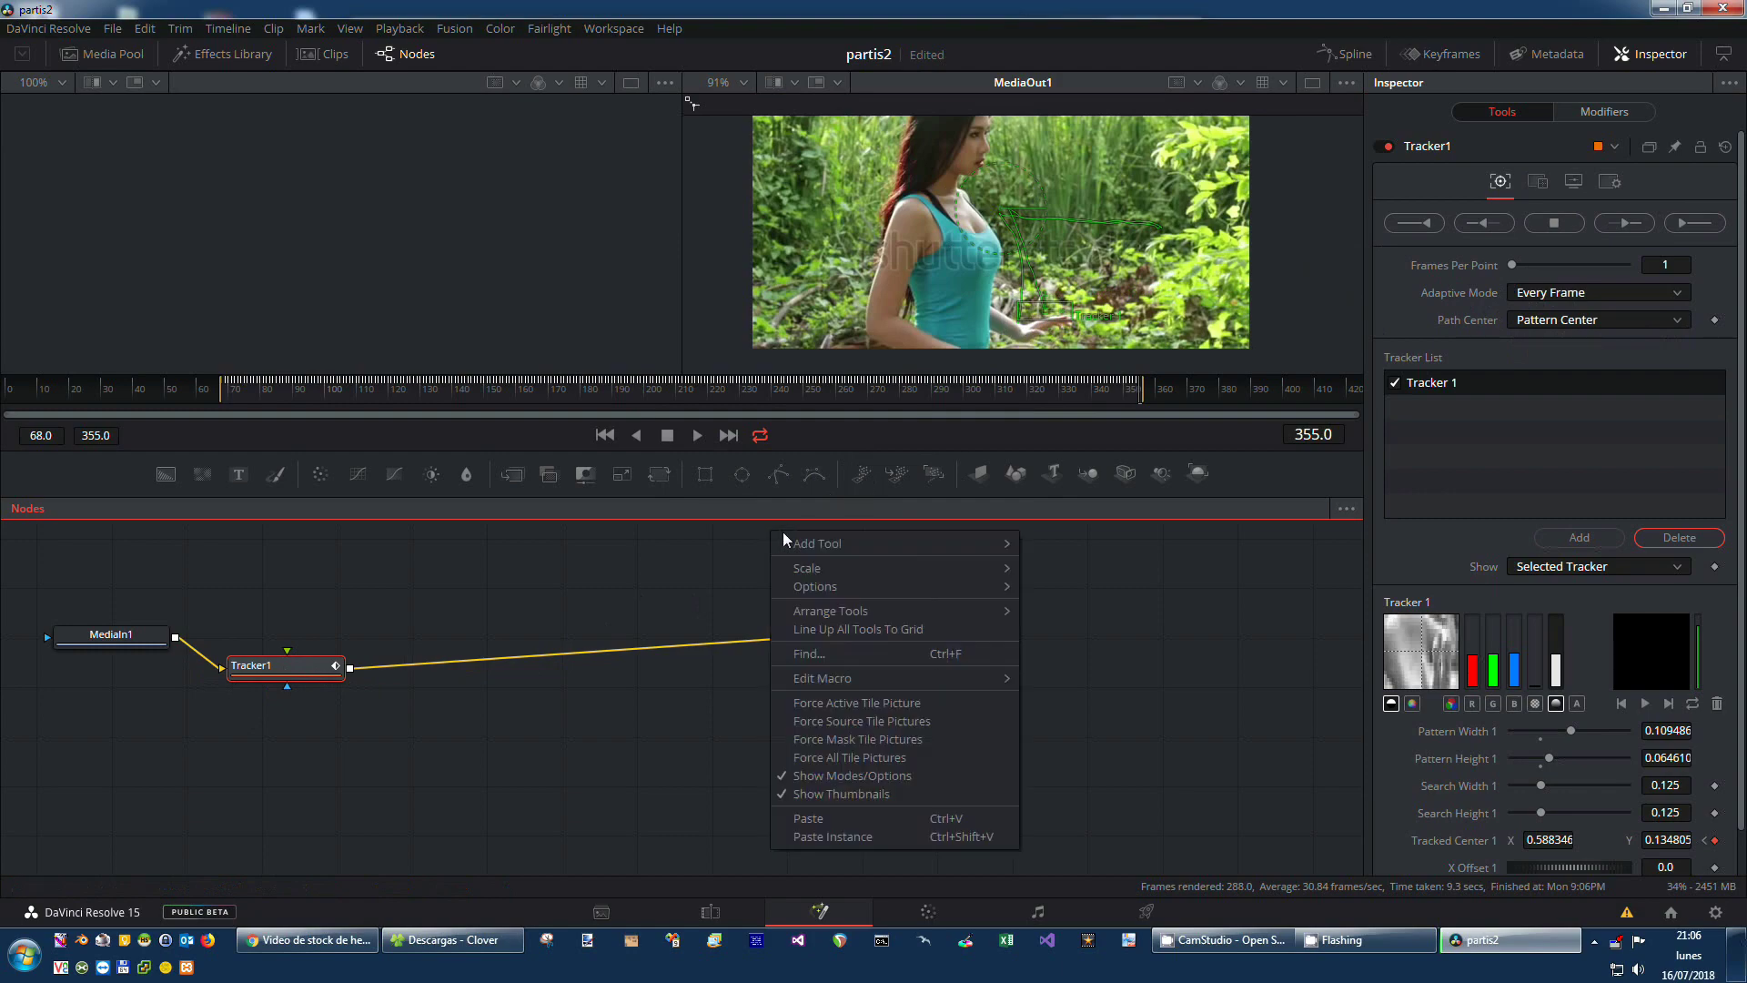
mouse_move(824, 543)
mouse_move(1088, 823)
mouse_move(1093, 869)
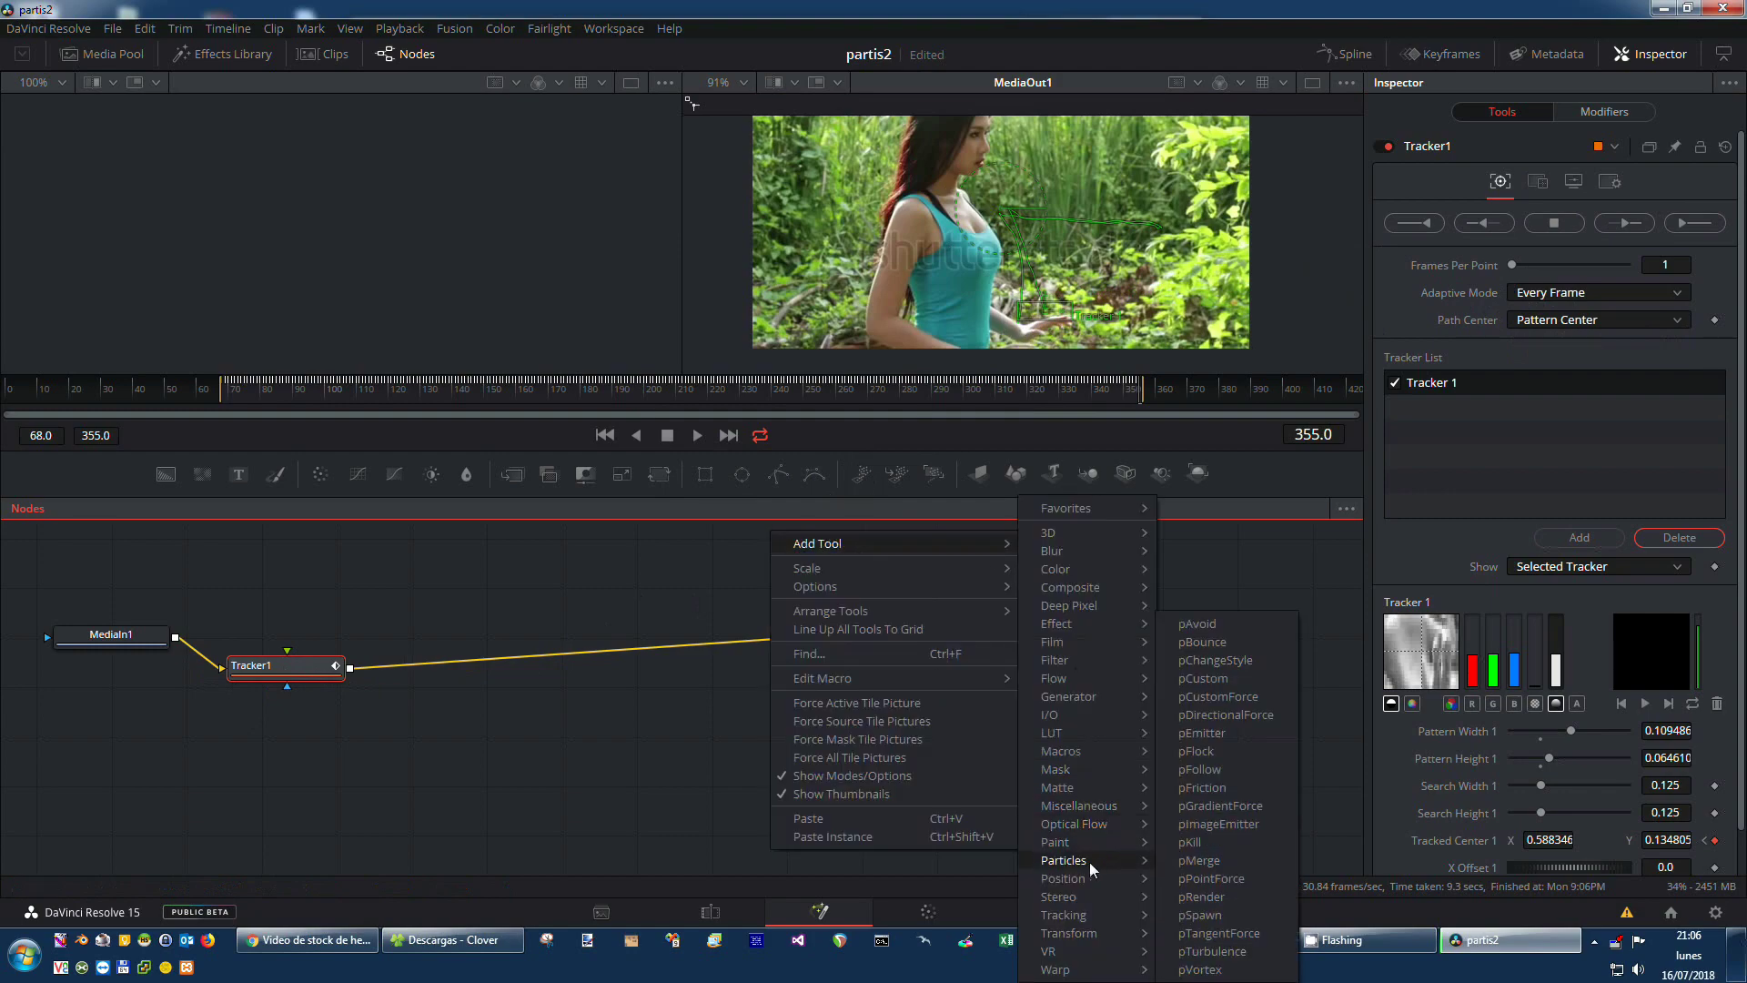
click(1209, 737)
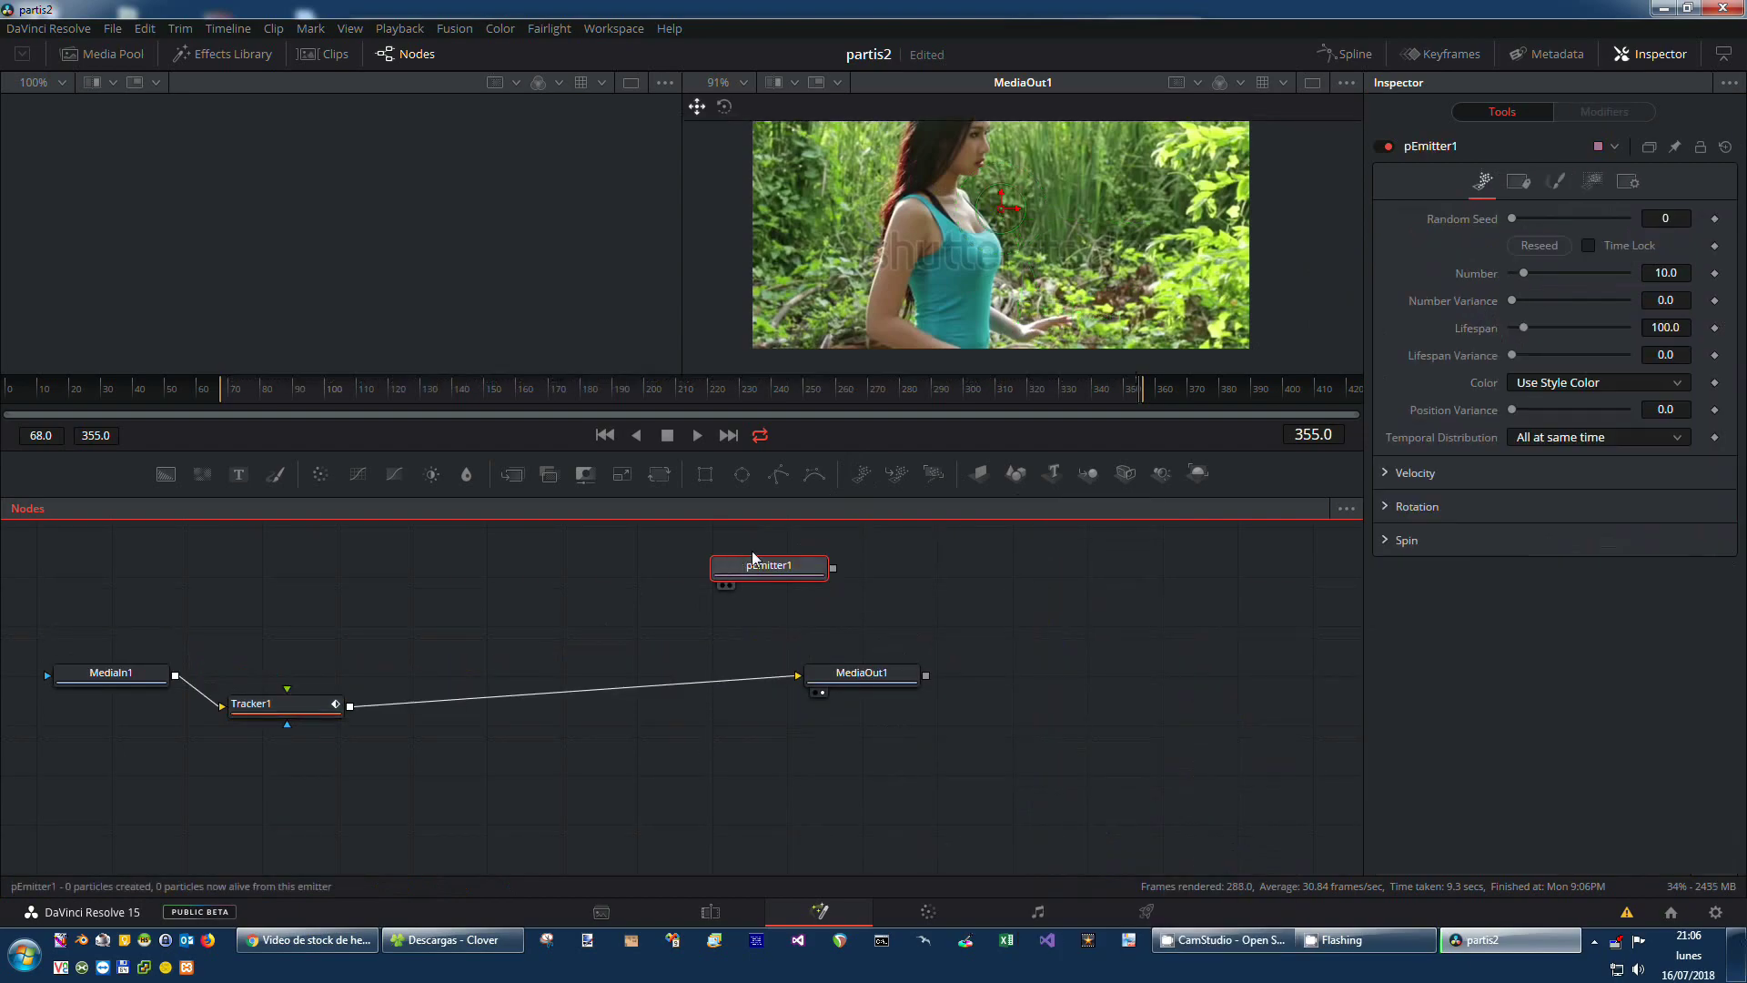
drag(769, 566, 253, 776)
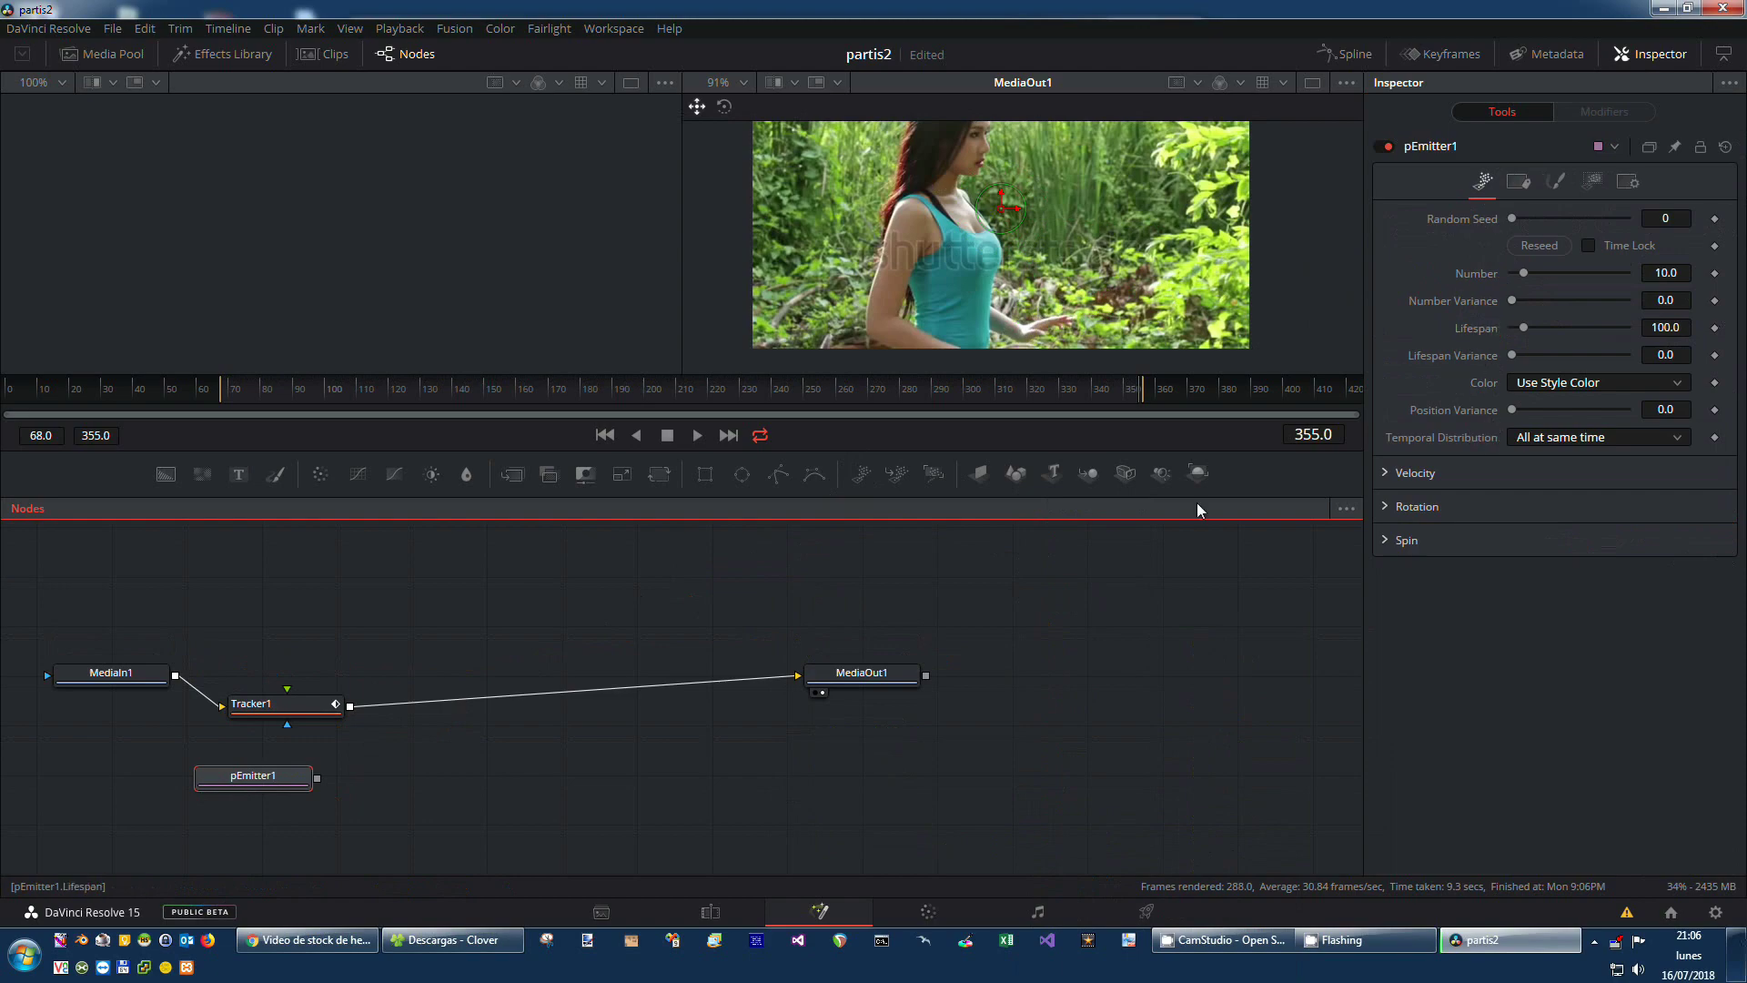
- Move the pEmitter's sphere region near the hand and add an Ellipse node to the graph
click(1591, 187)
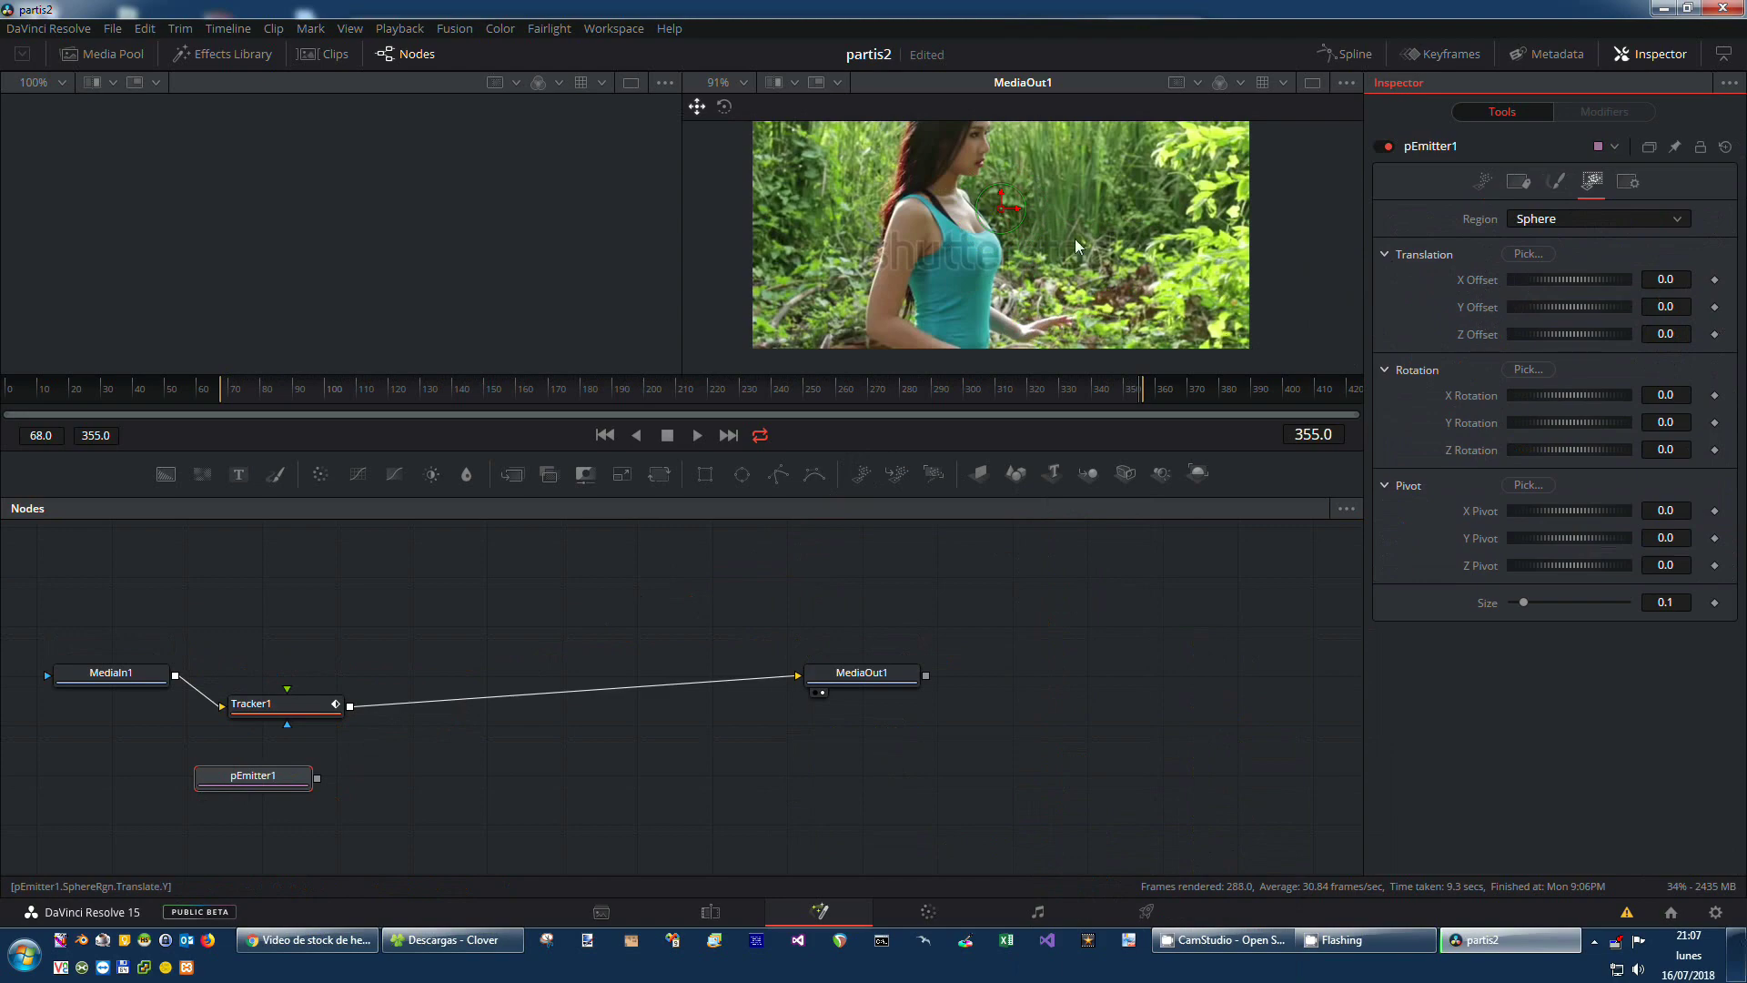
drag(984, 214, 969, 310)
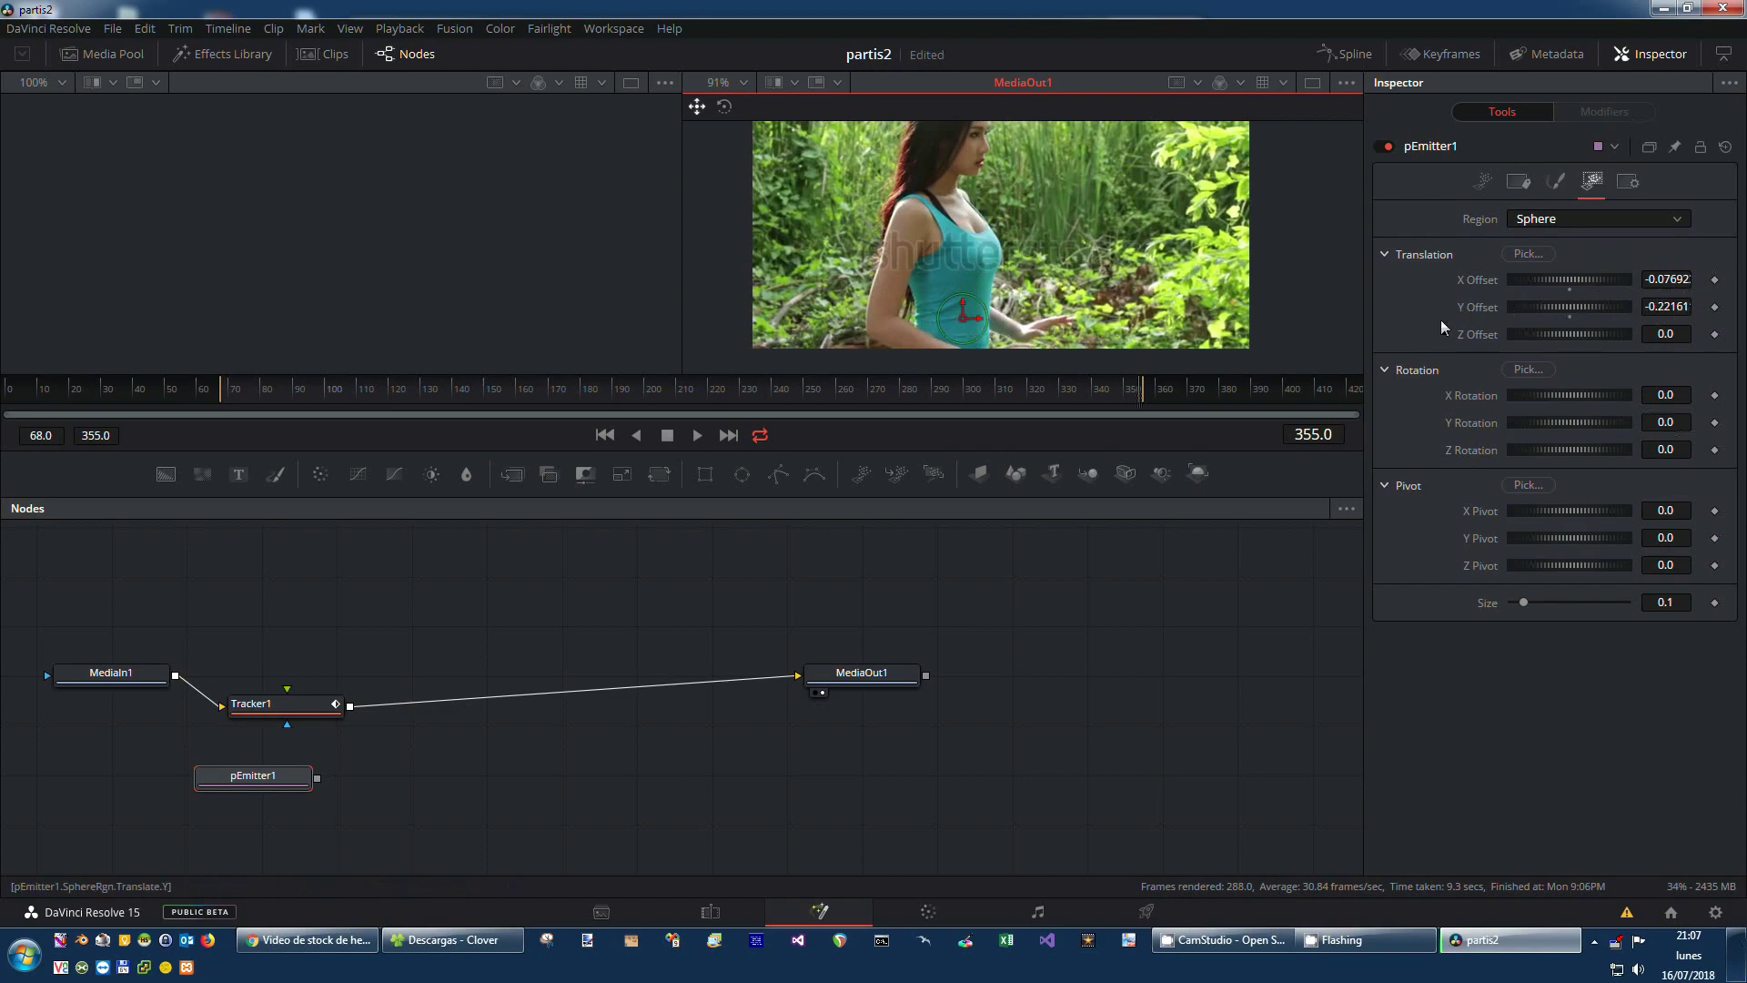
click(228, 780)
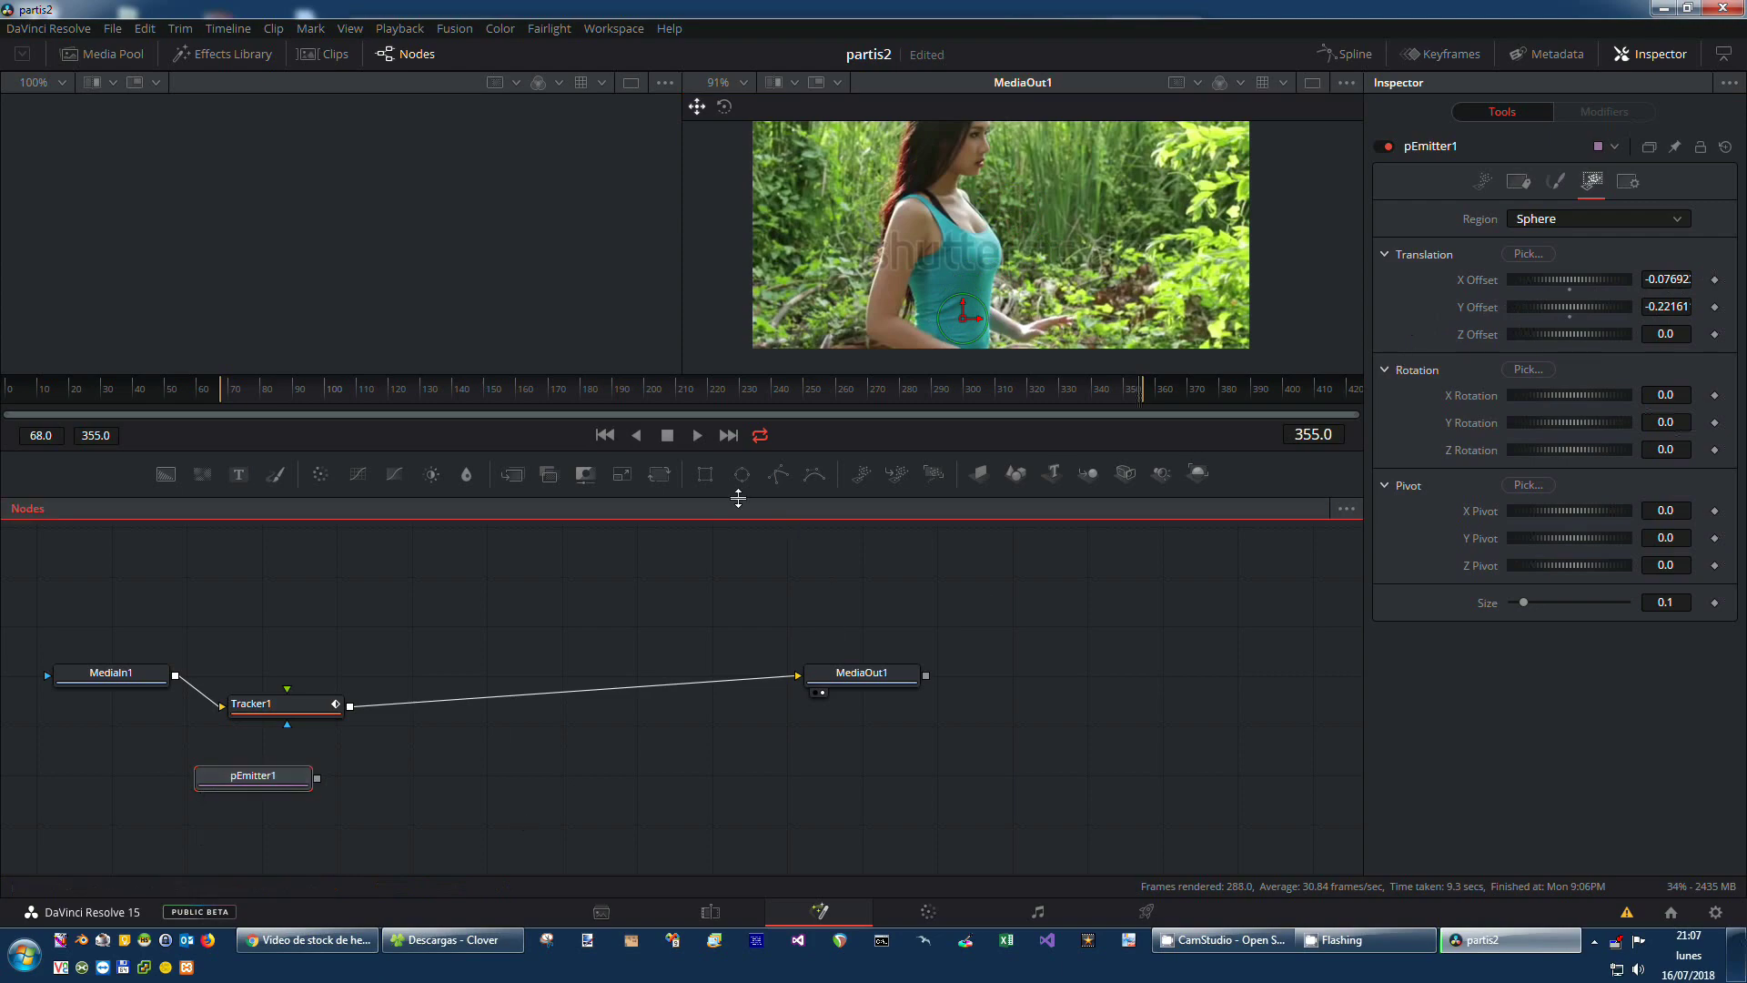
mouse_move(711, 511)
mouse_down()
mouse_move(134, 760)
mouse_move(312, 780)
mouse_up()
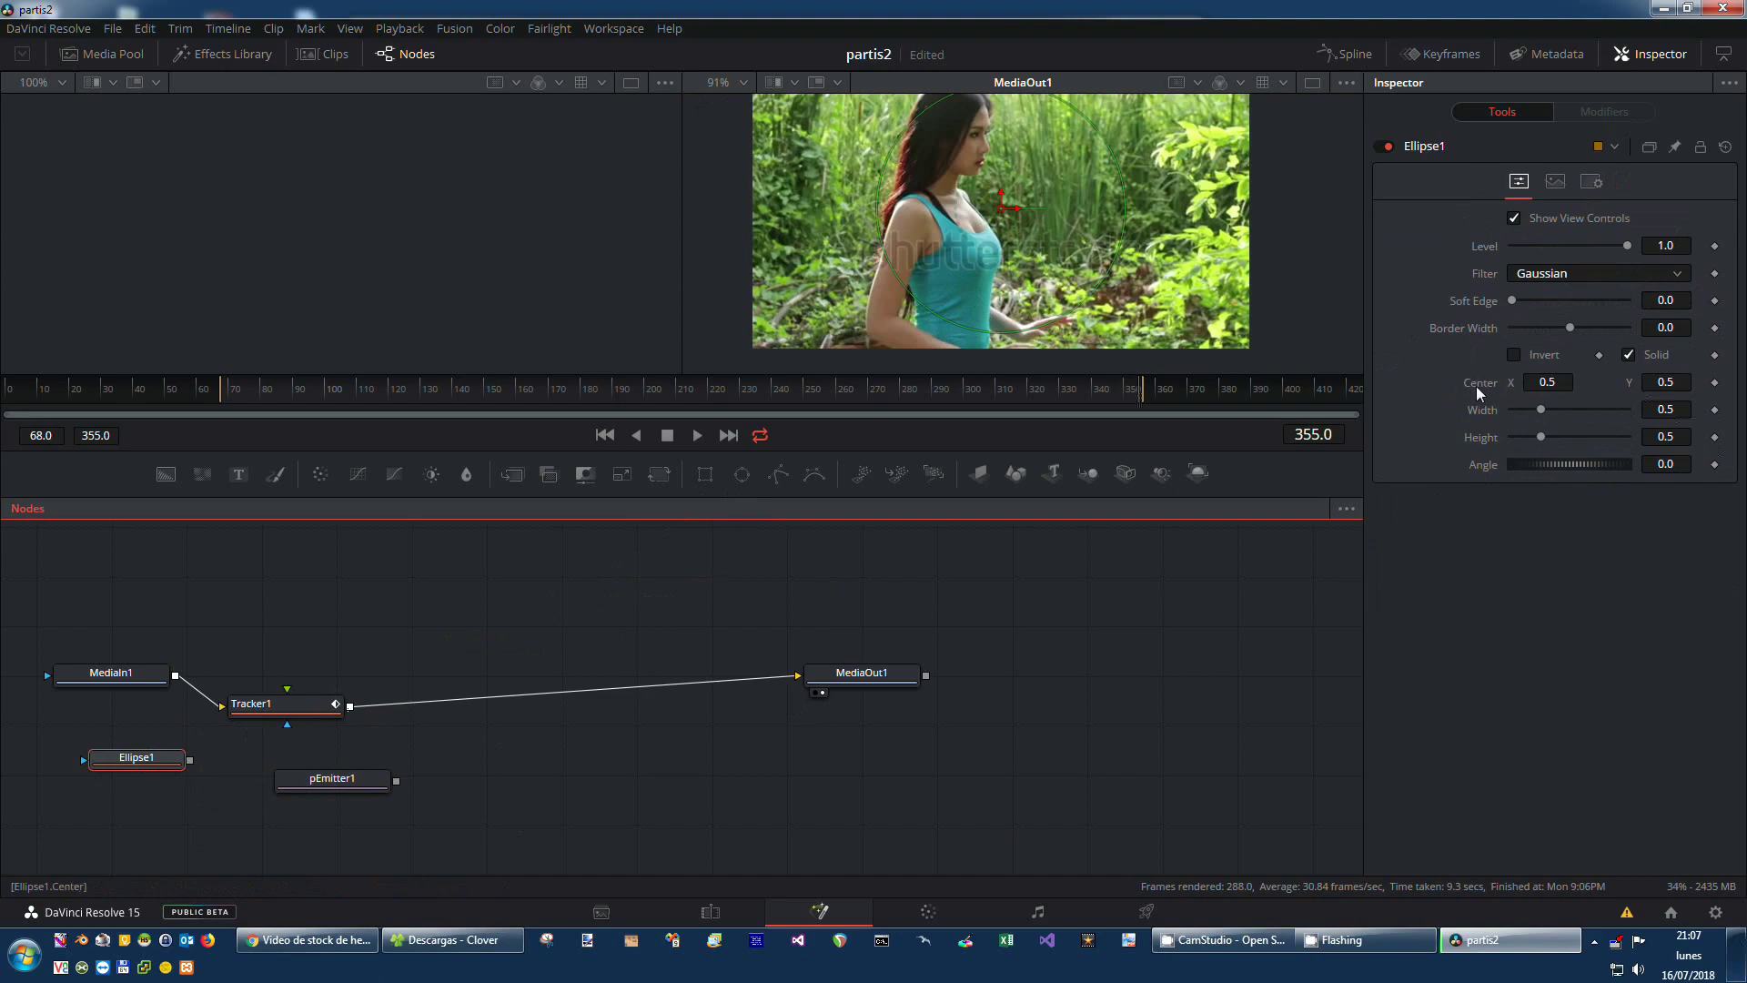
- Link Ellipse1's center to the tracker path and shrink it to a 0.094 × 0.065 oval
right_click(1479, 393)
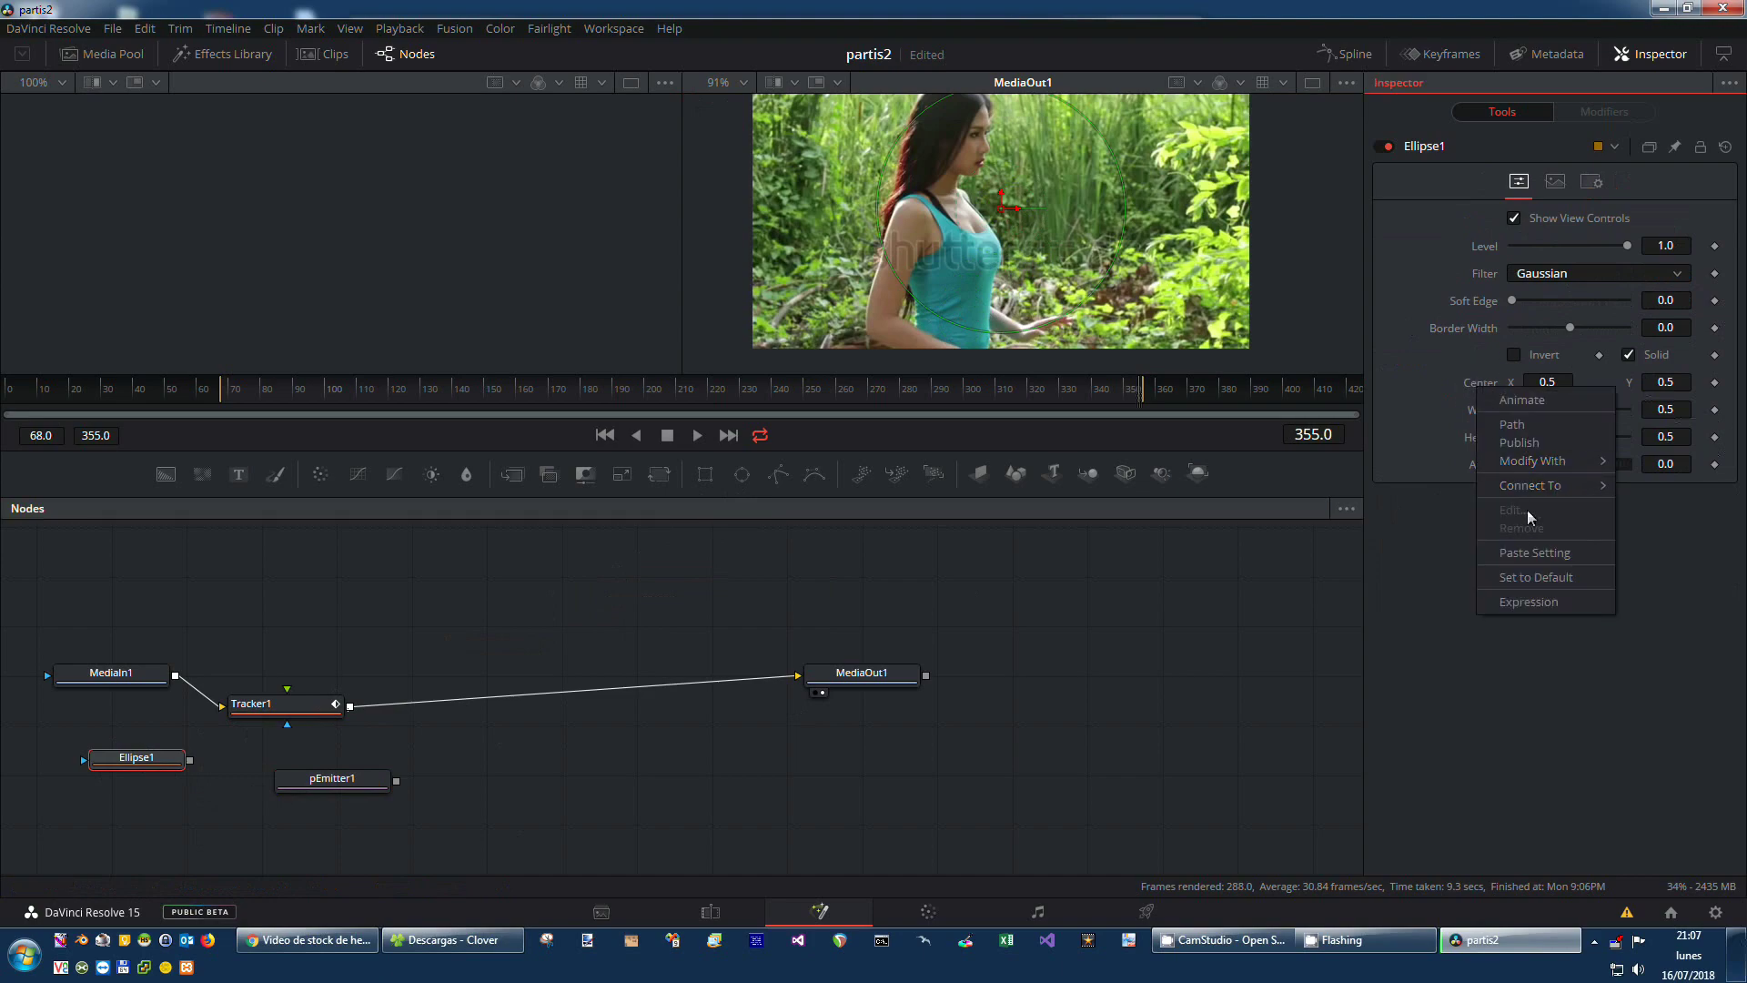
mouse_move(1531, 489)
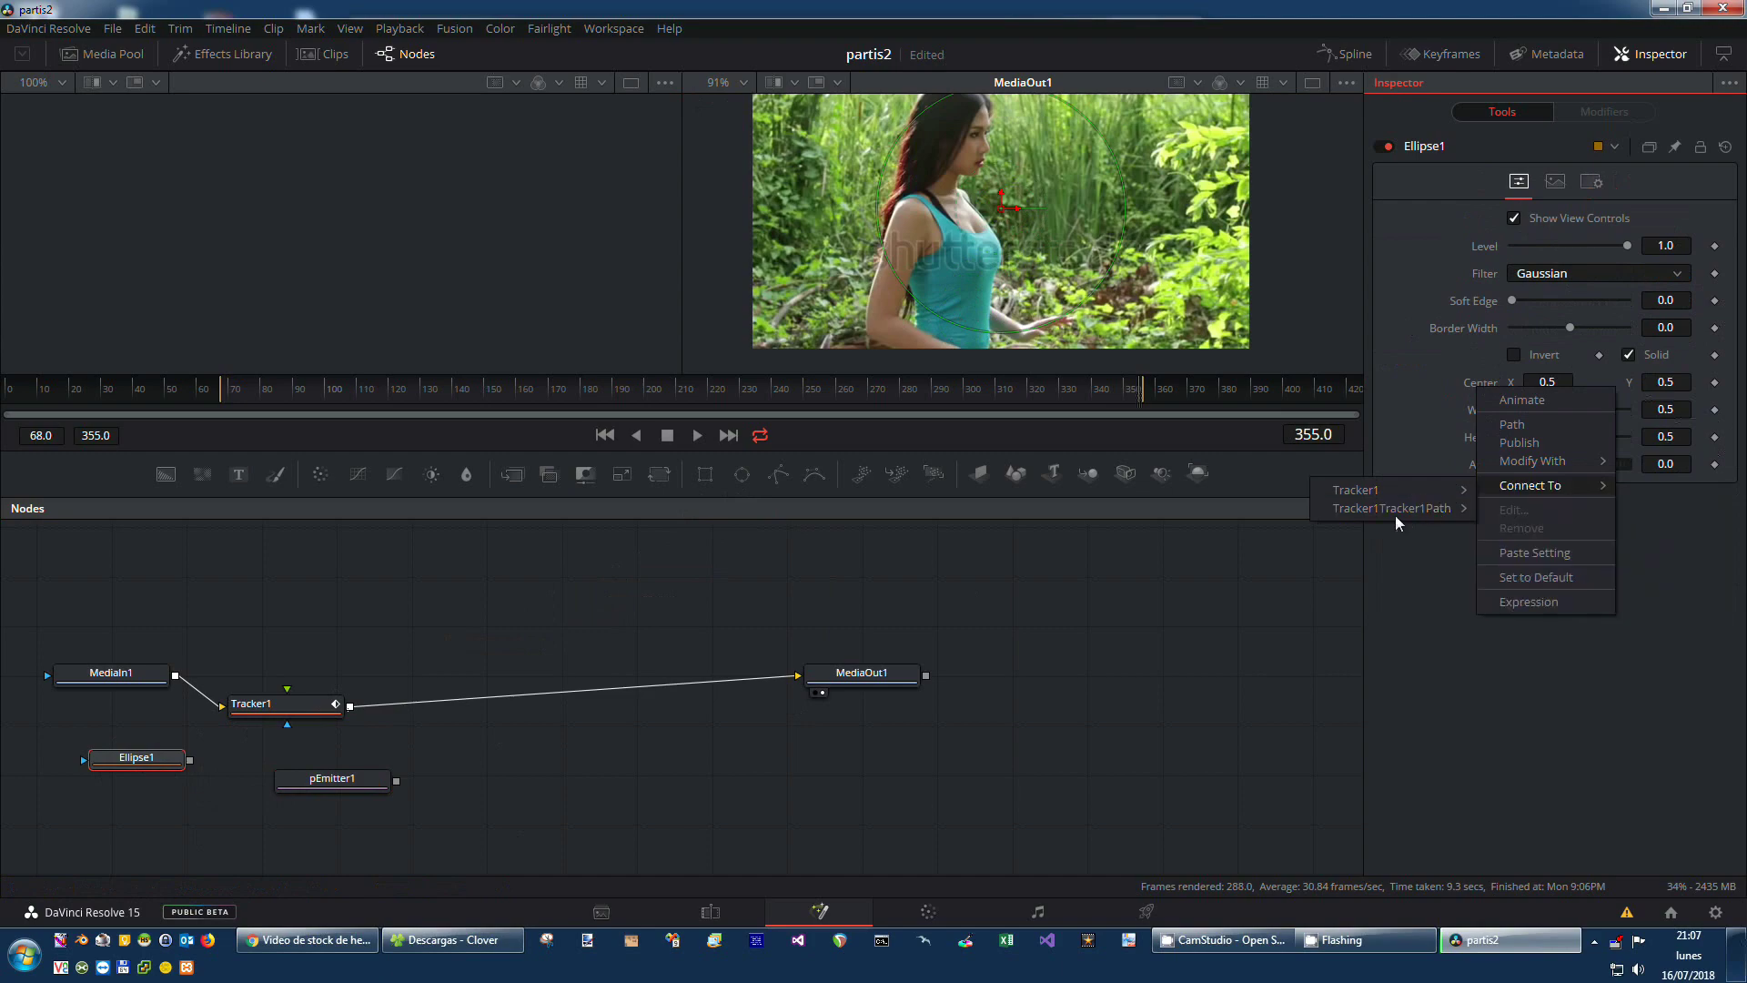
mouse_move(1423, 518)
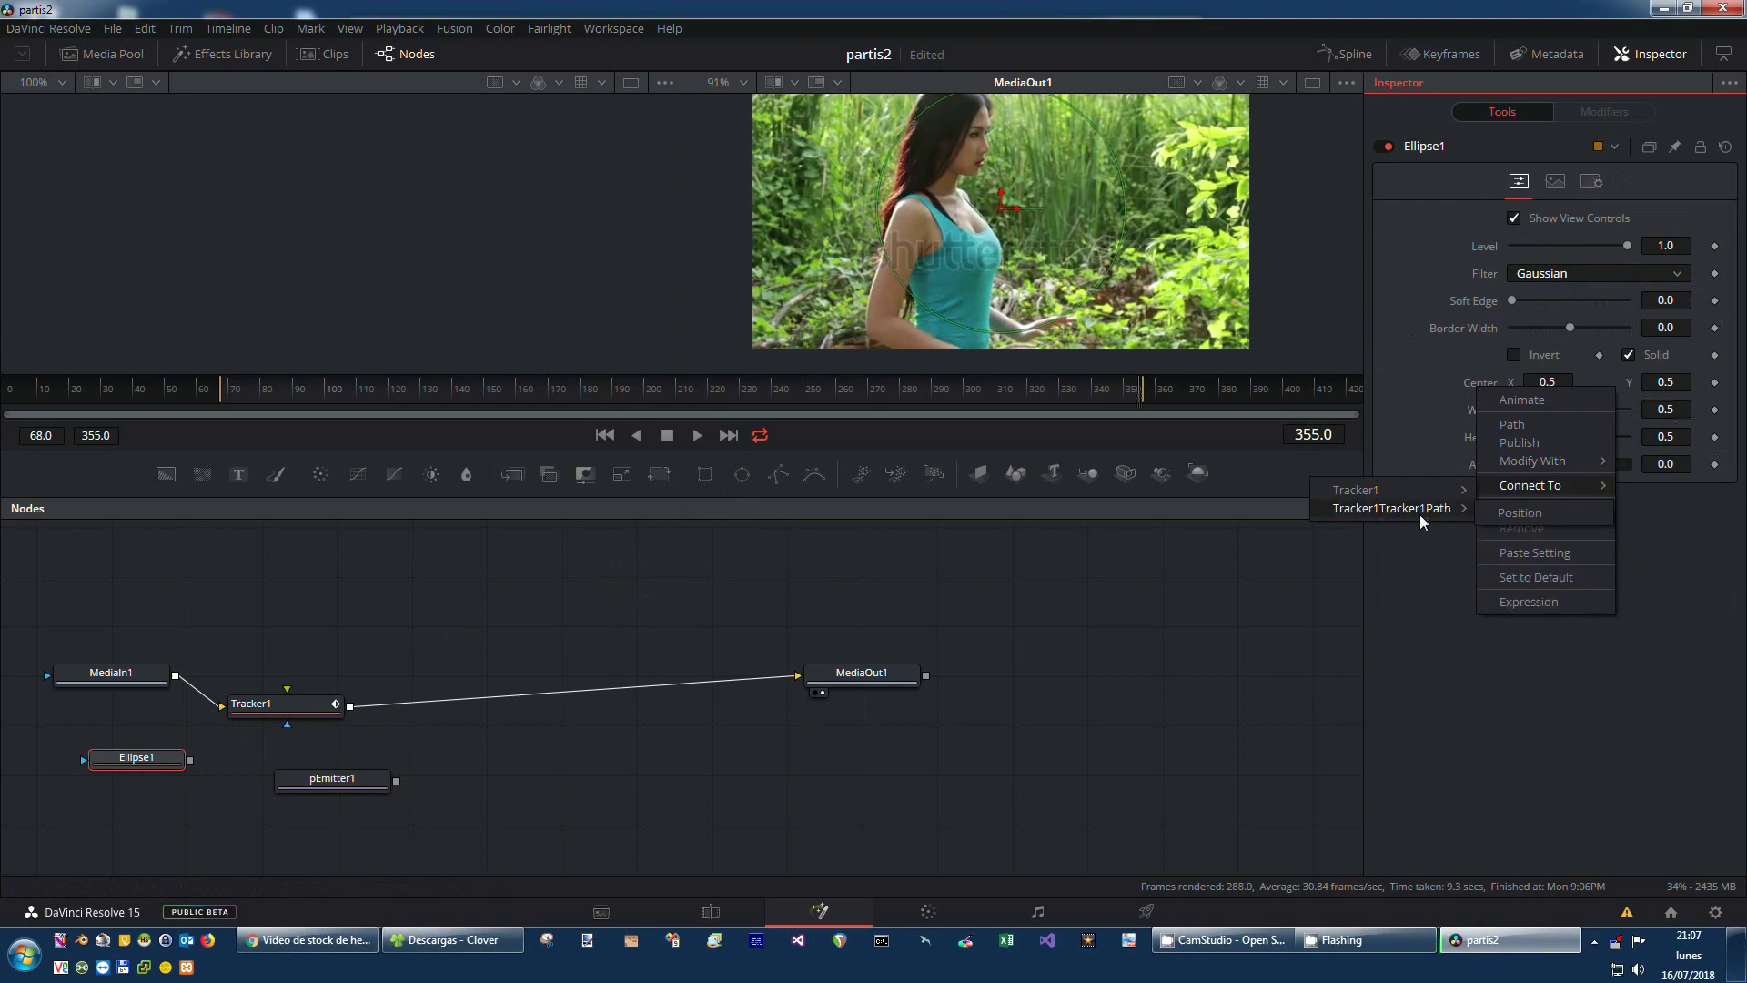
click(1533, 515)
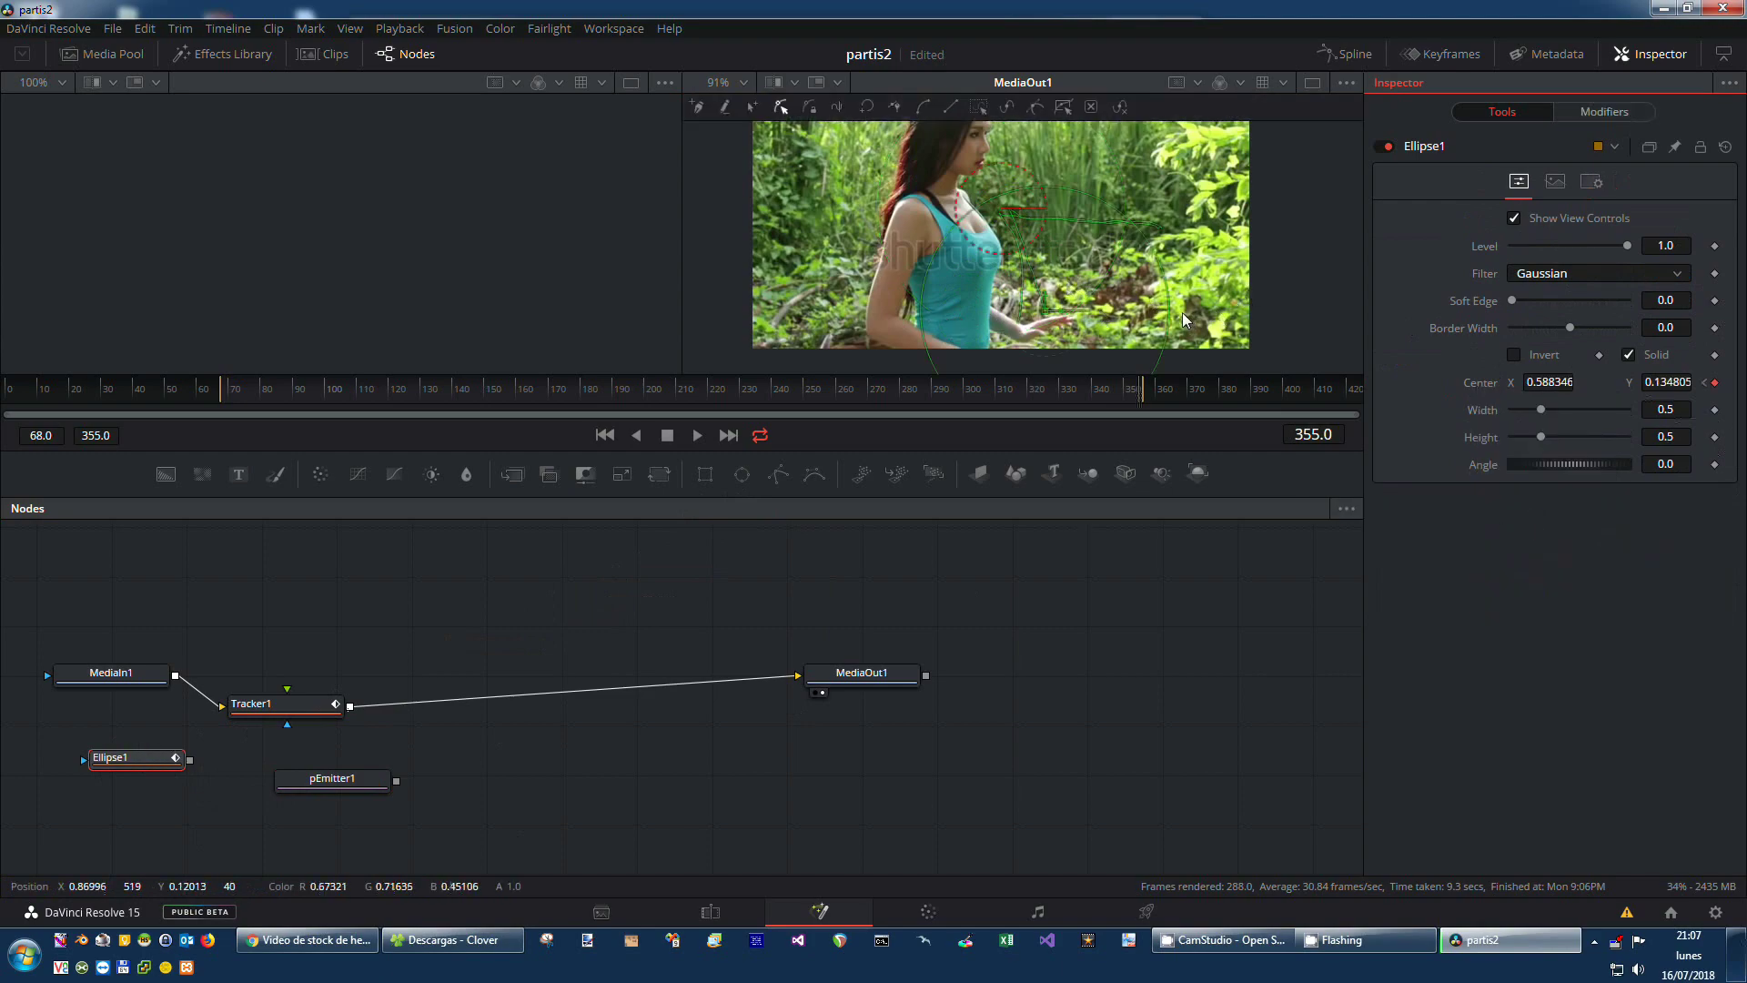
drag(1171, 317, 1074, 319)
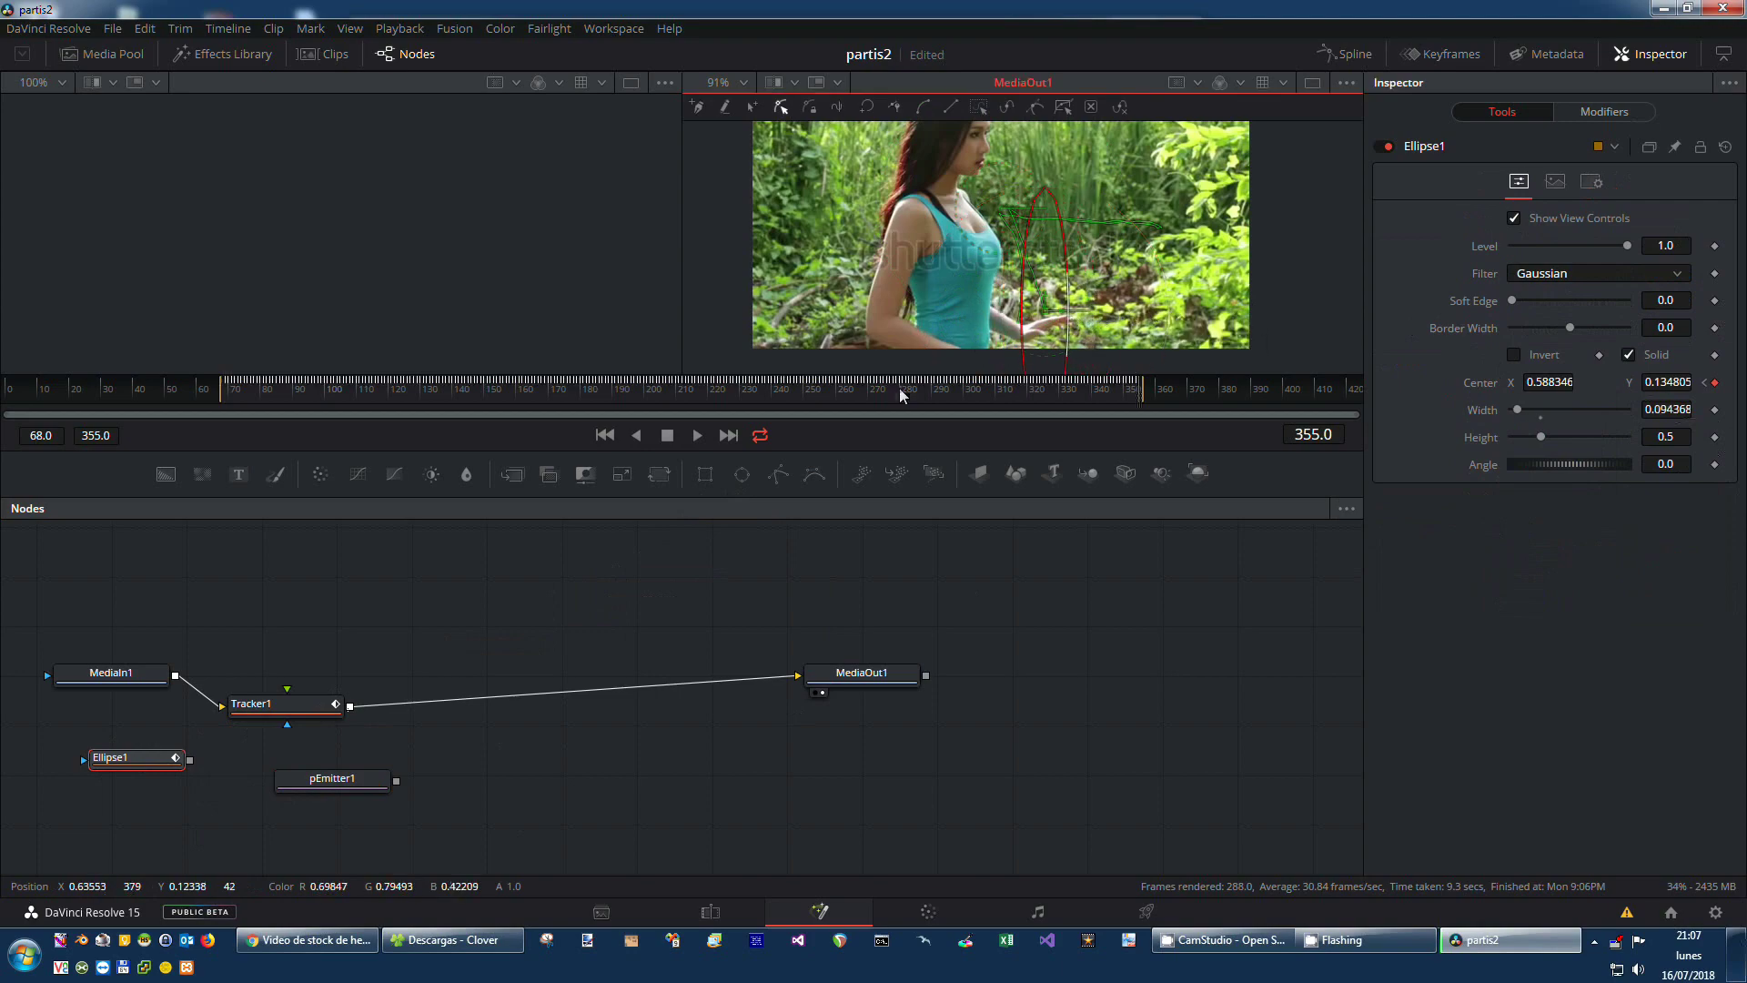
click(605, 435)
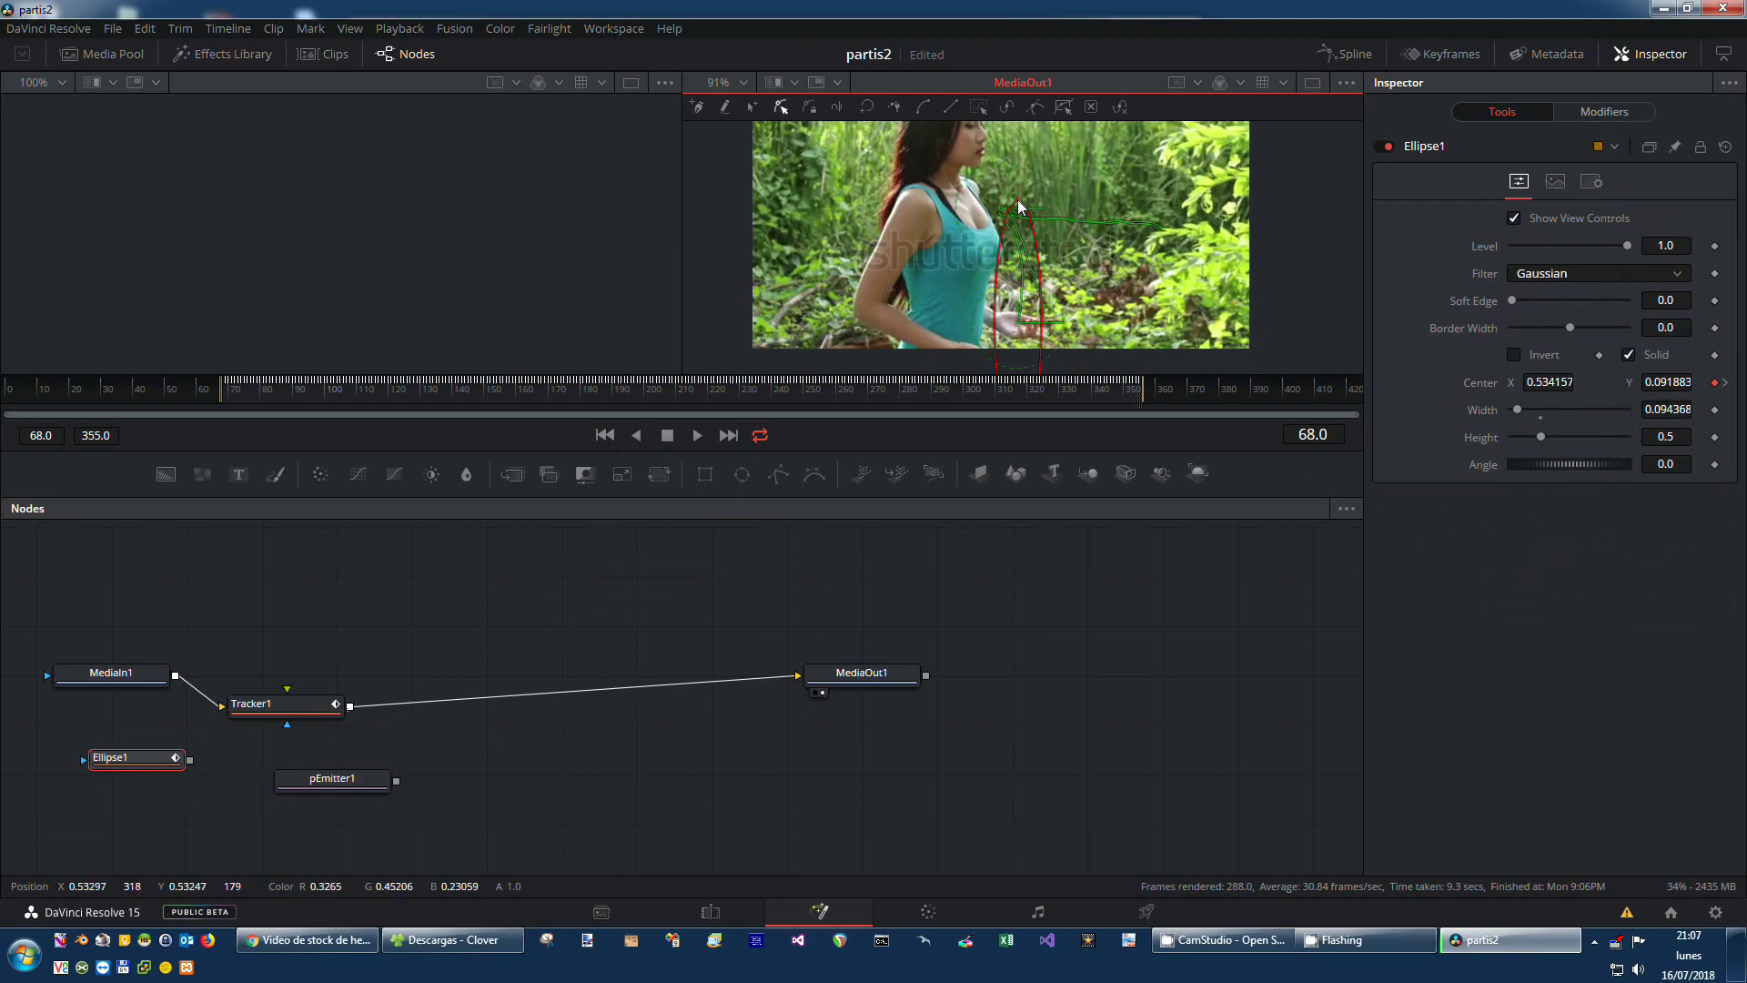
drag(1021, 200, 1018, 314)
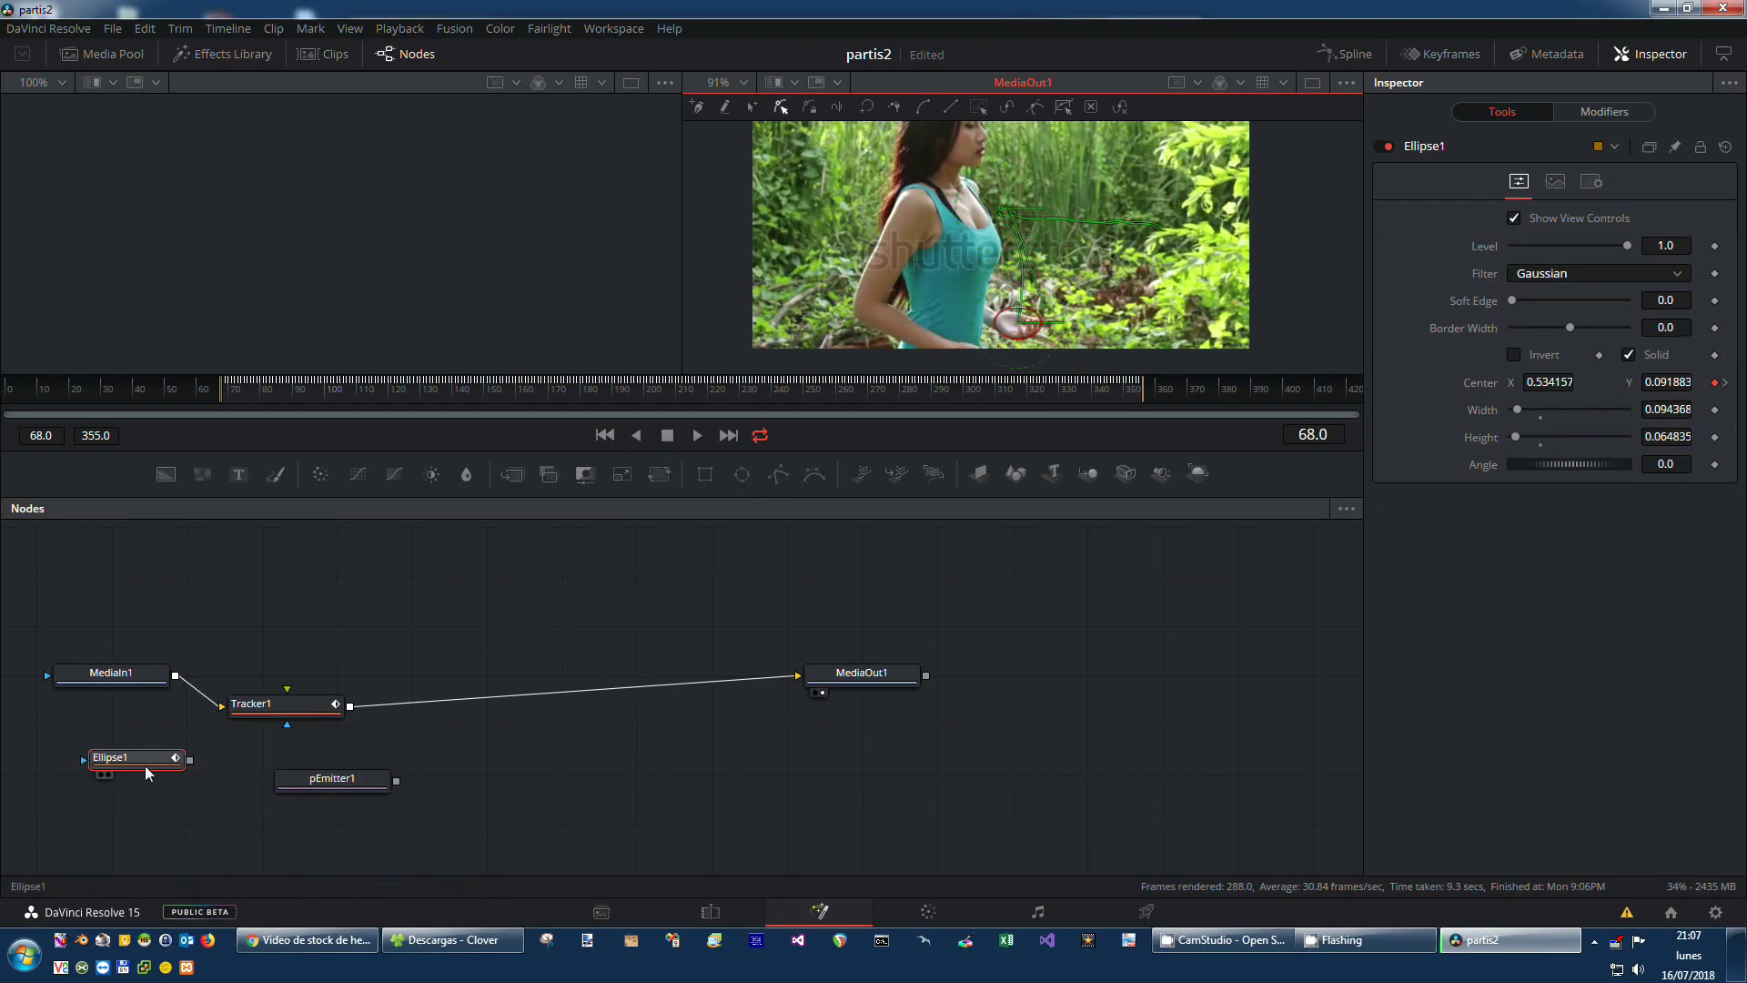
- View Ellipse1 and play back to confirm it follows the hand's tracked path
mouse_move(150, 763)
mouse_down()
mouse_move(1005, 253)
mouse_move(1034, 257)
mouse_up()
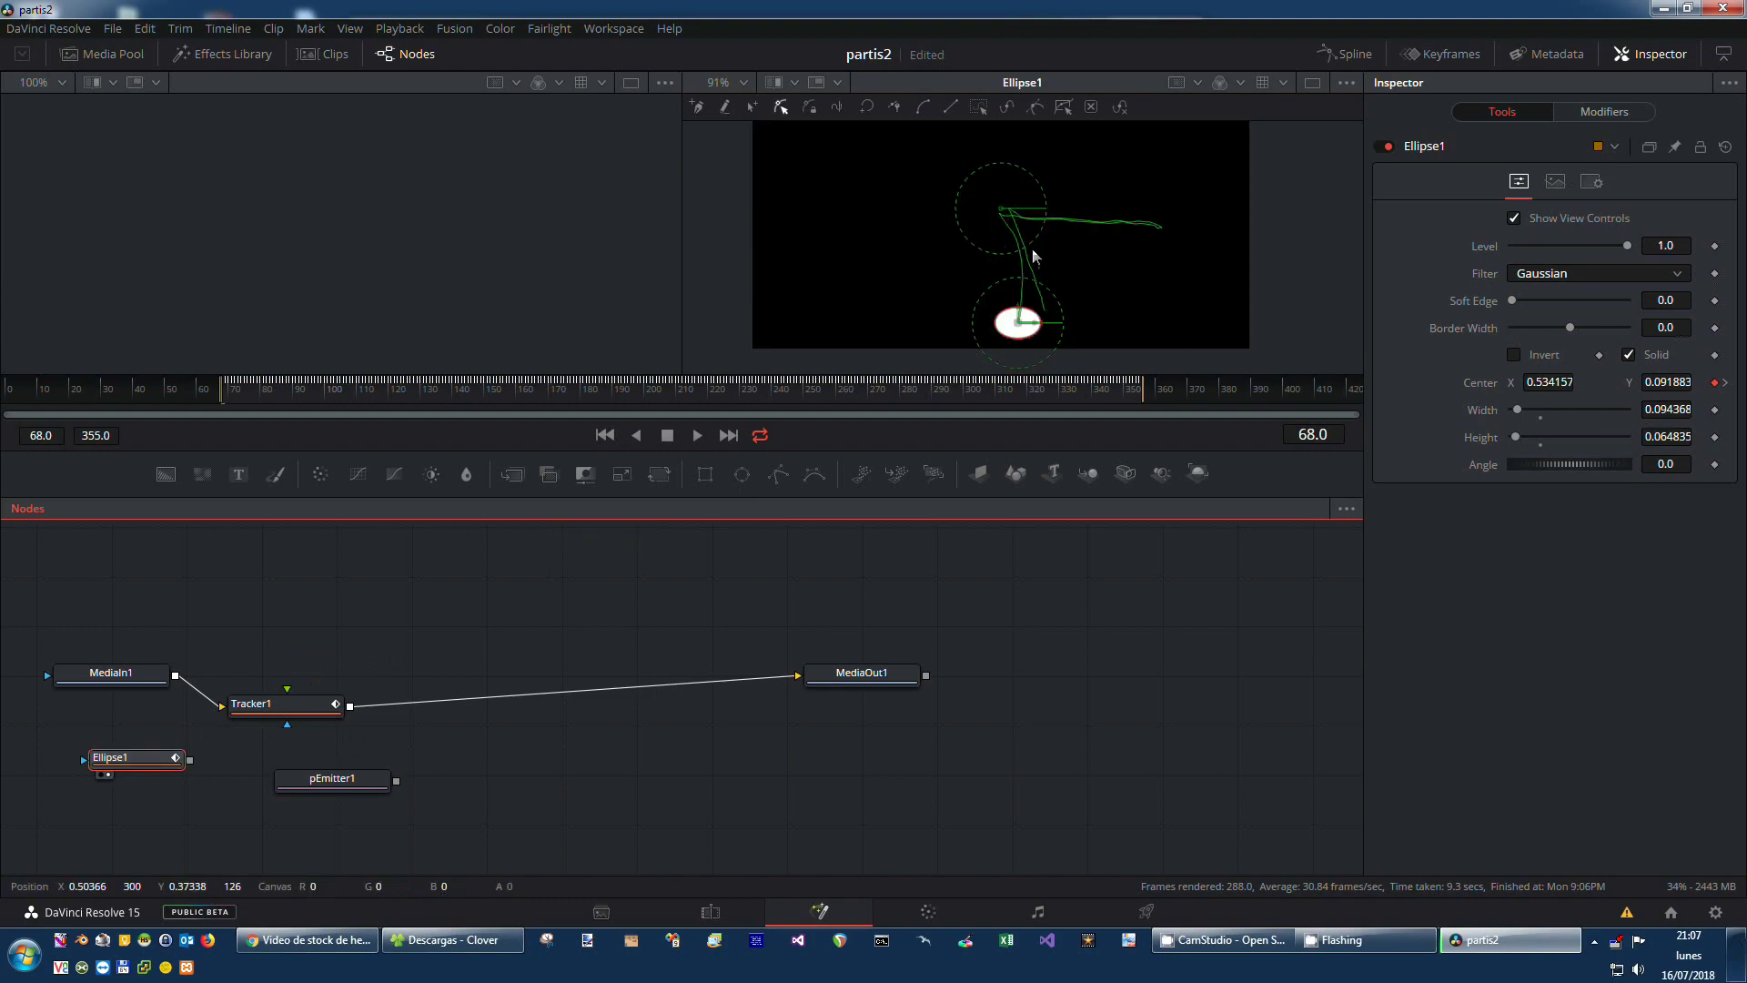
click(699, 435)
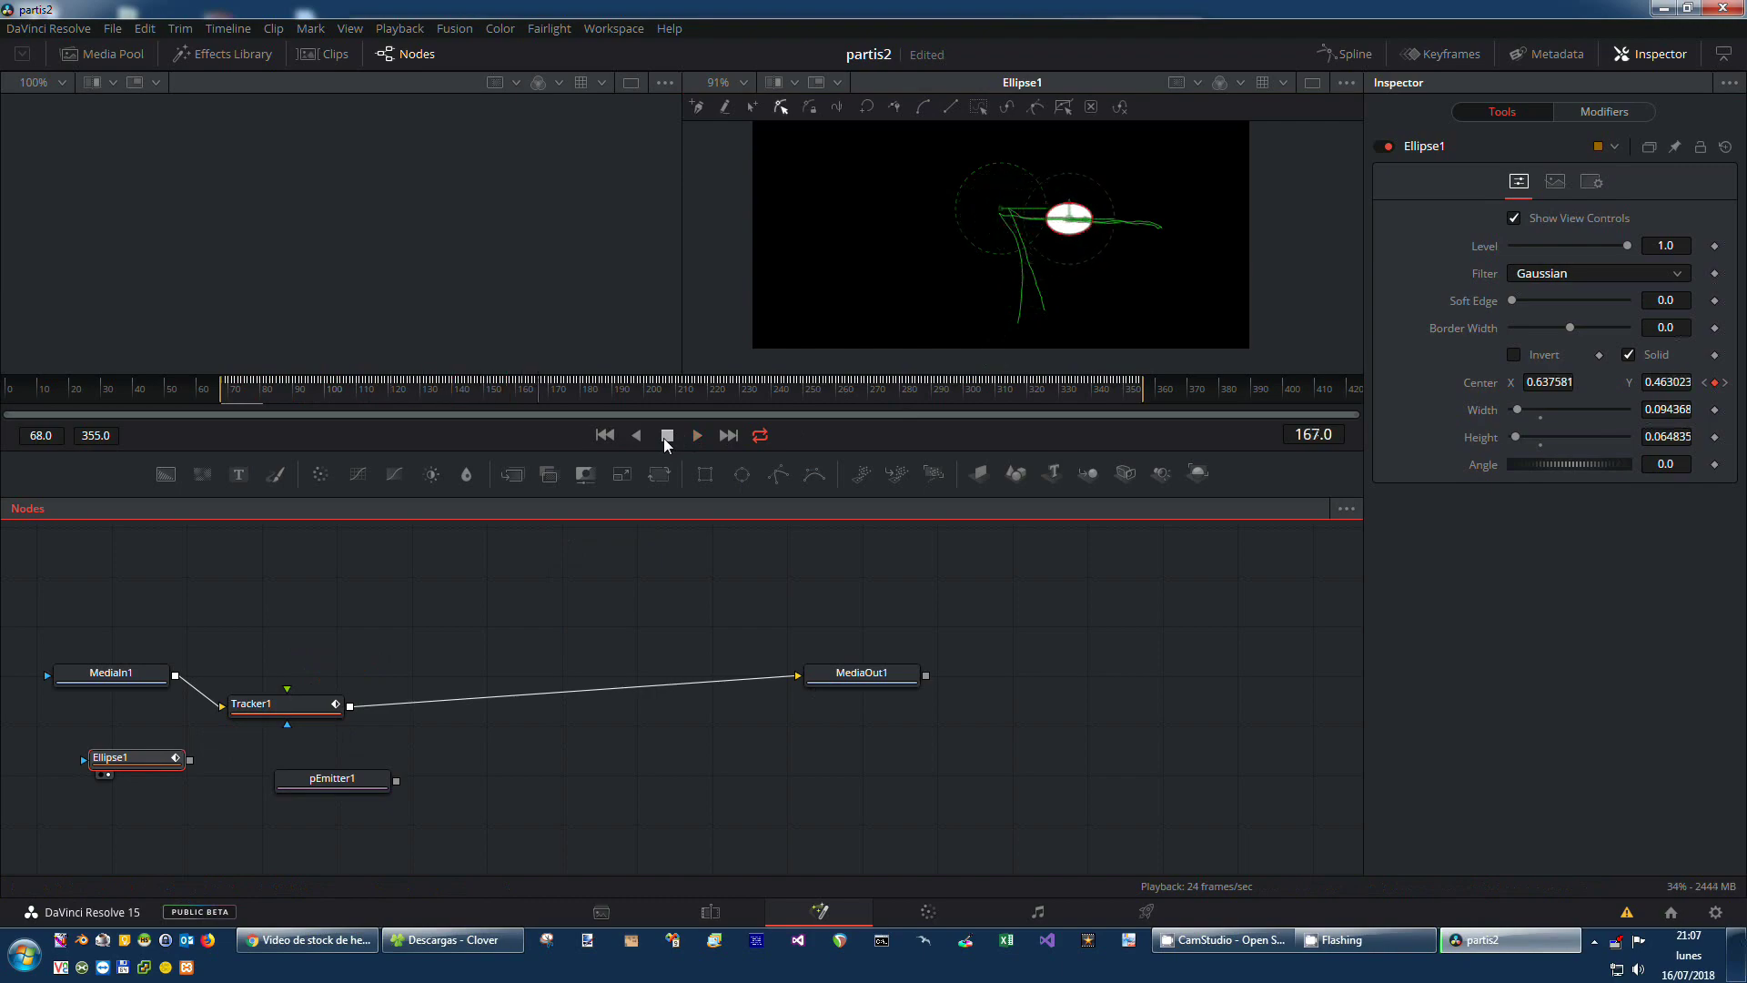
click(667, 437)
click(332, 781)
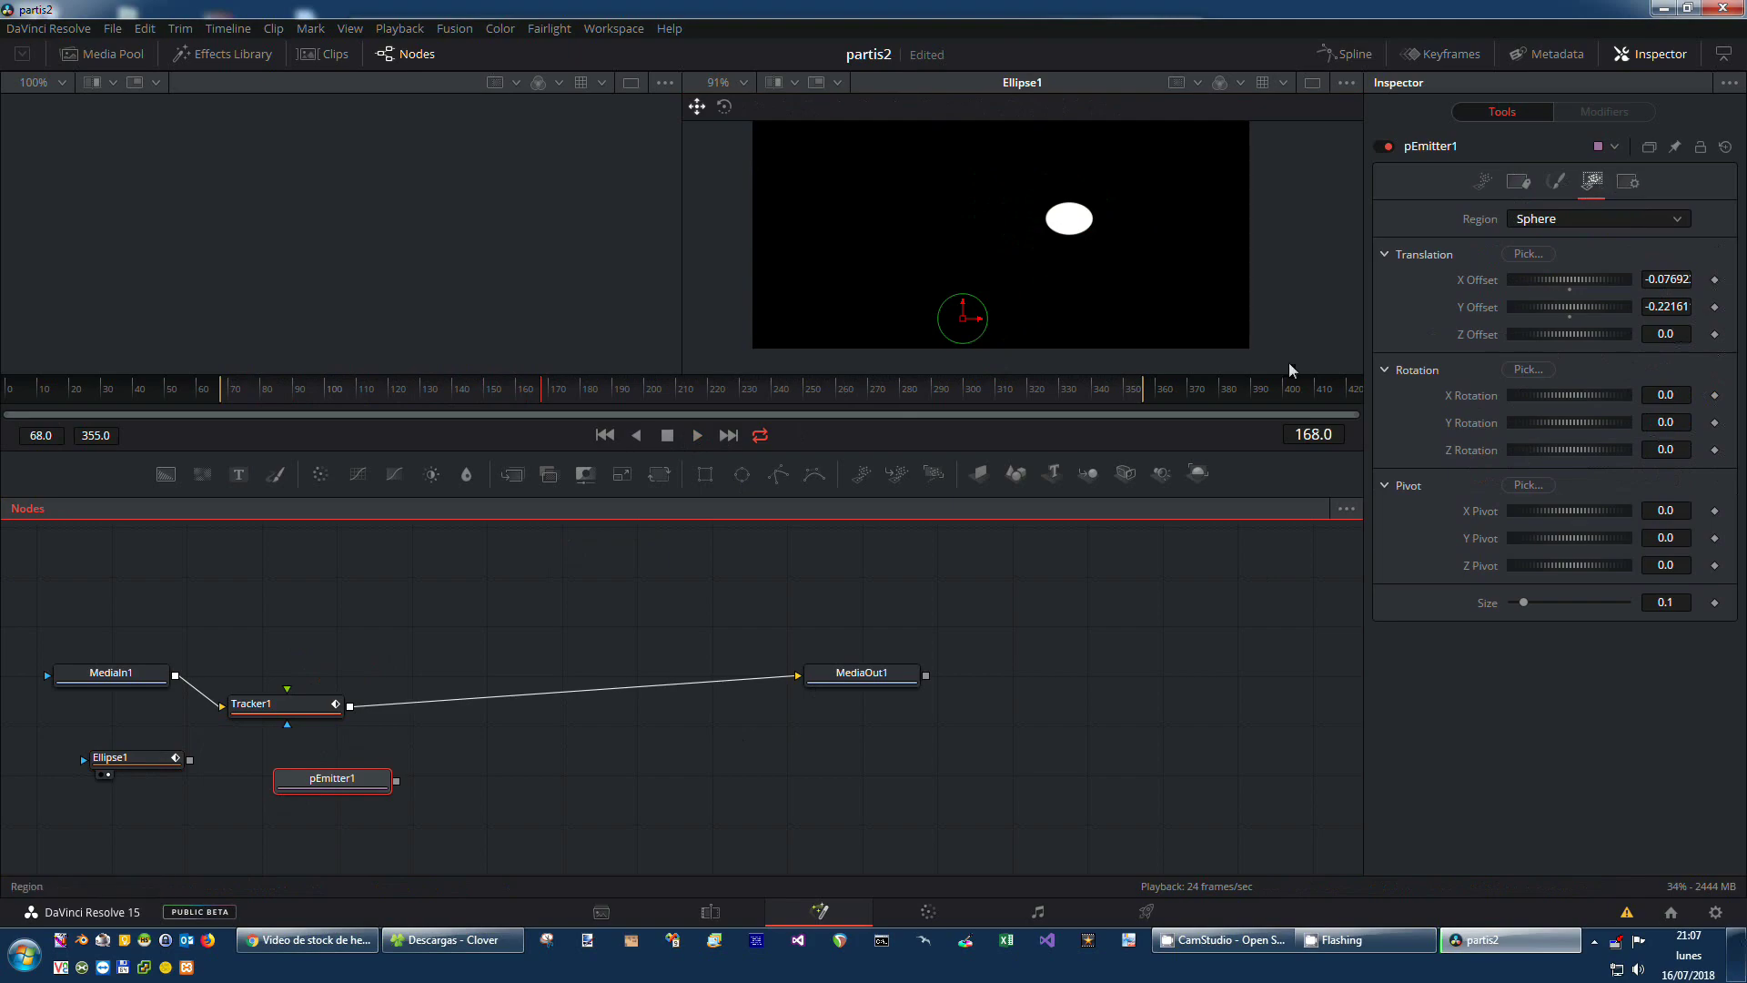
- Set pEmitter1's emission Region to Bitmap
click(1591, 185)
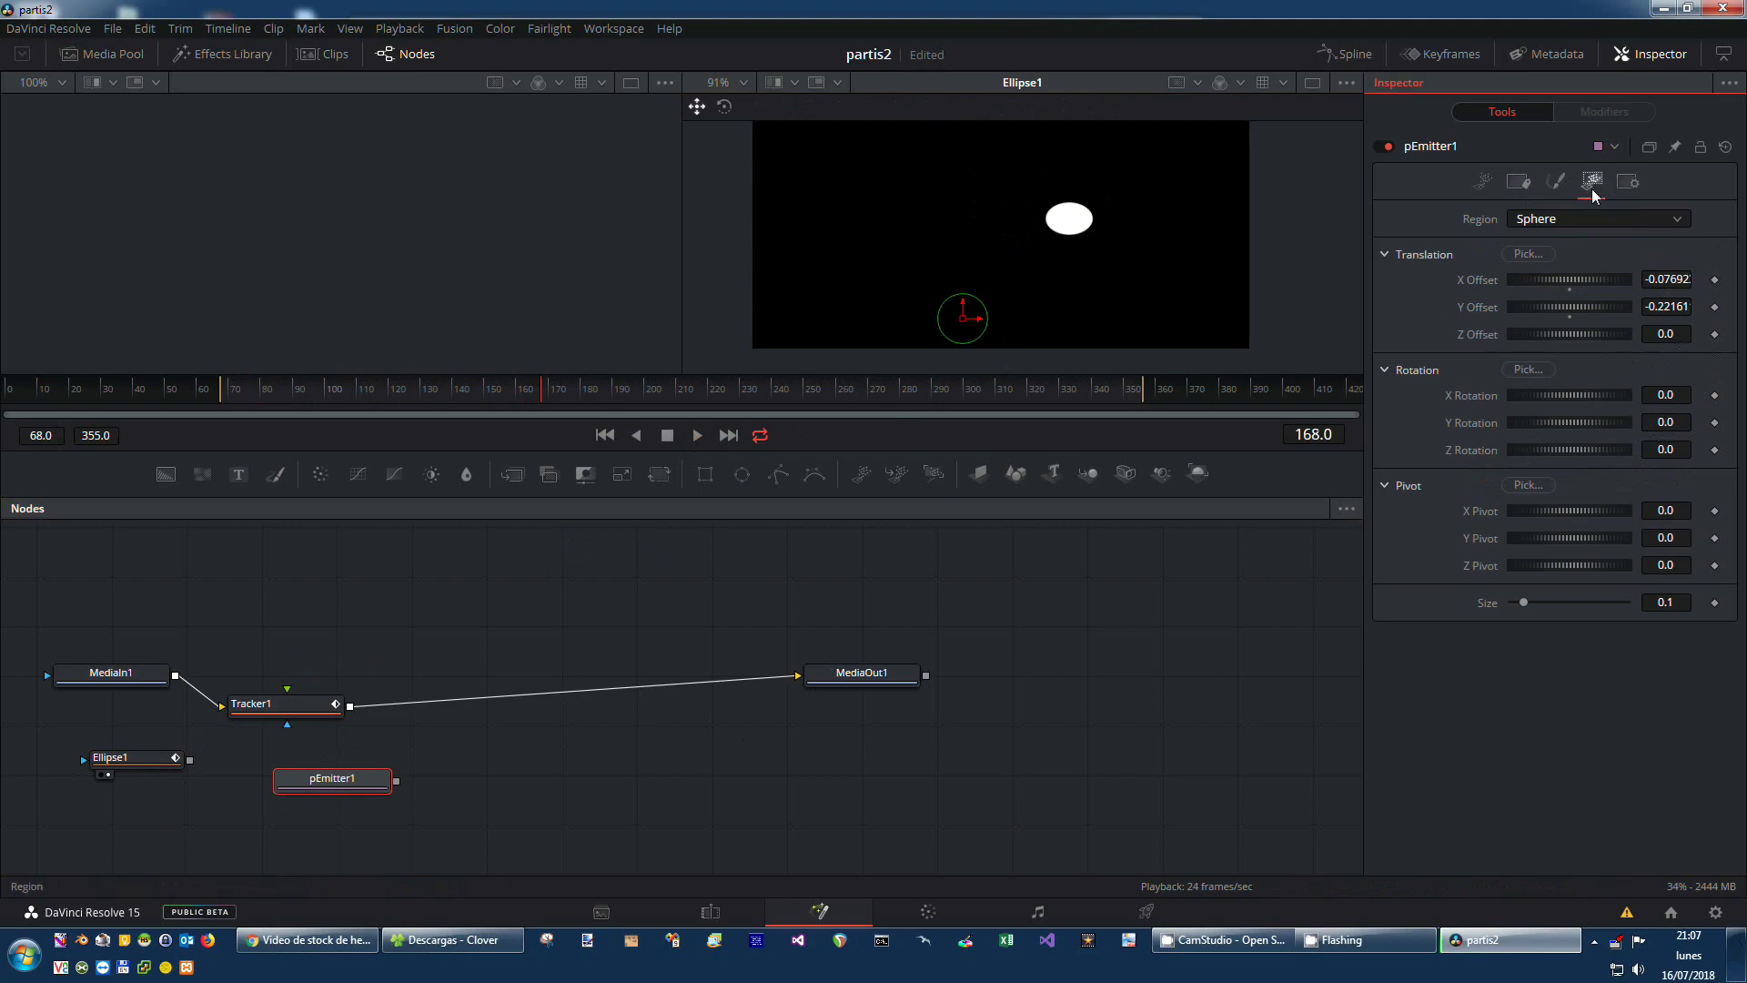
click(1547, 222)
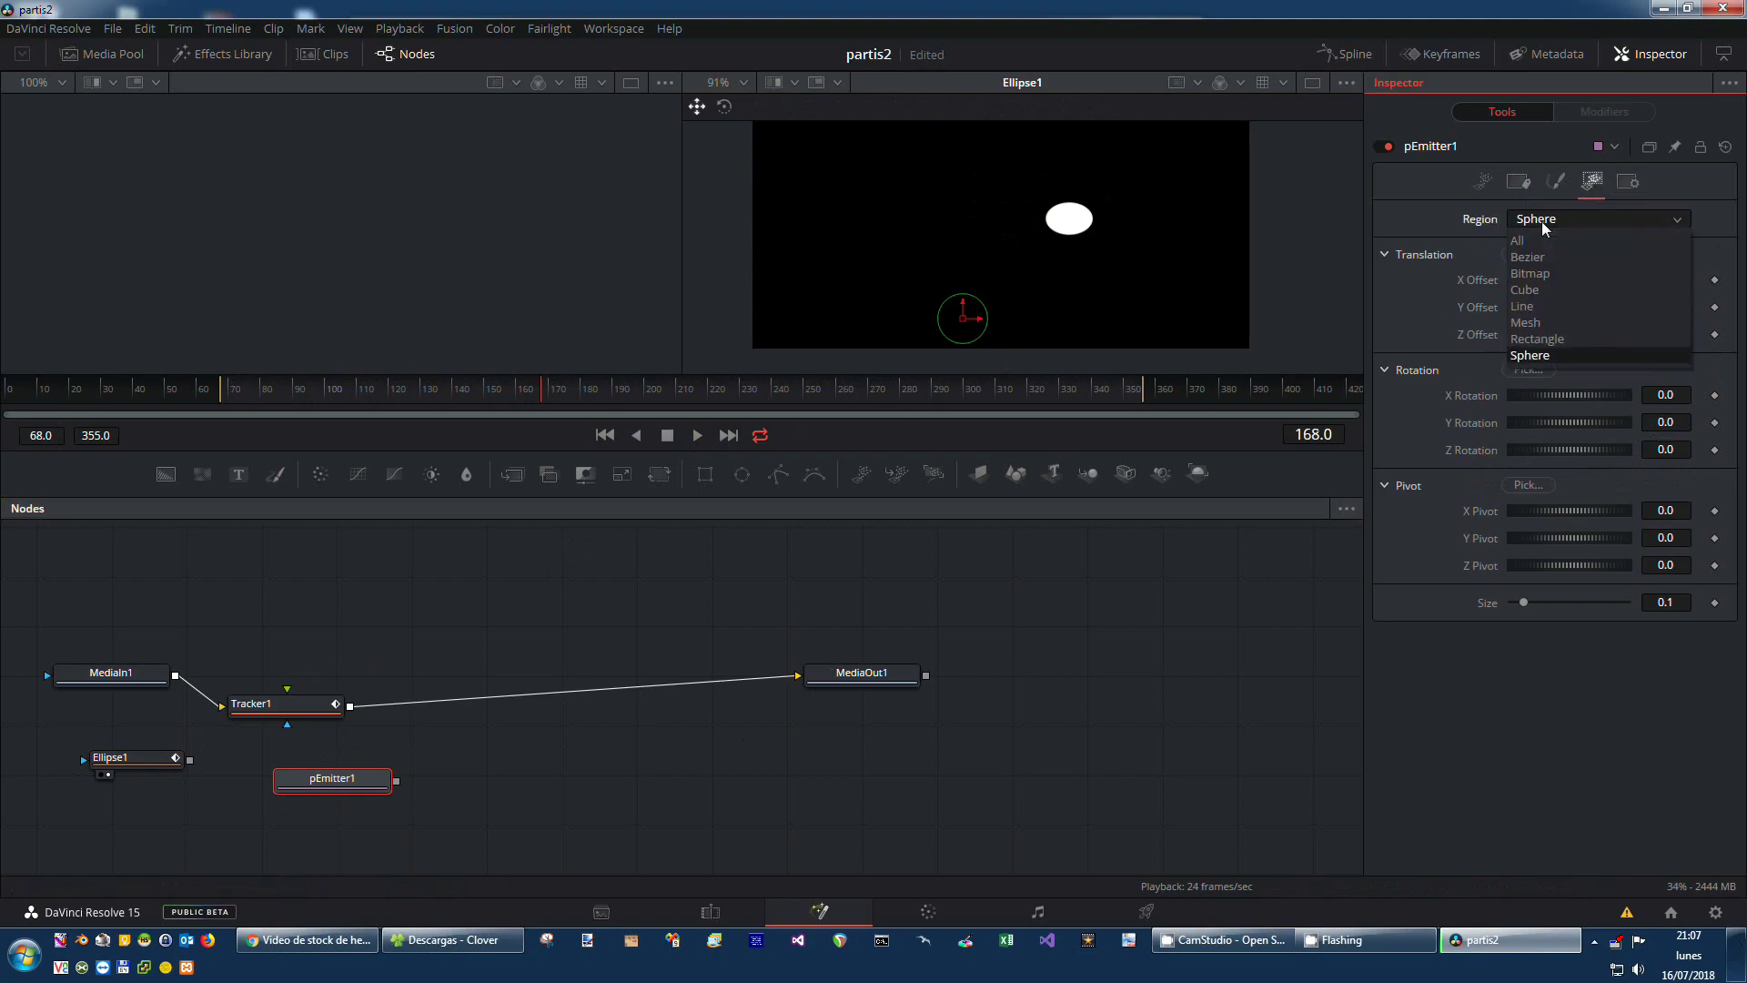
click(1540, 271)
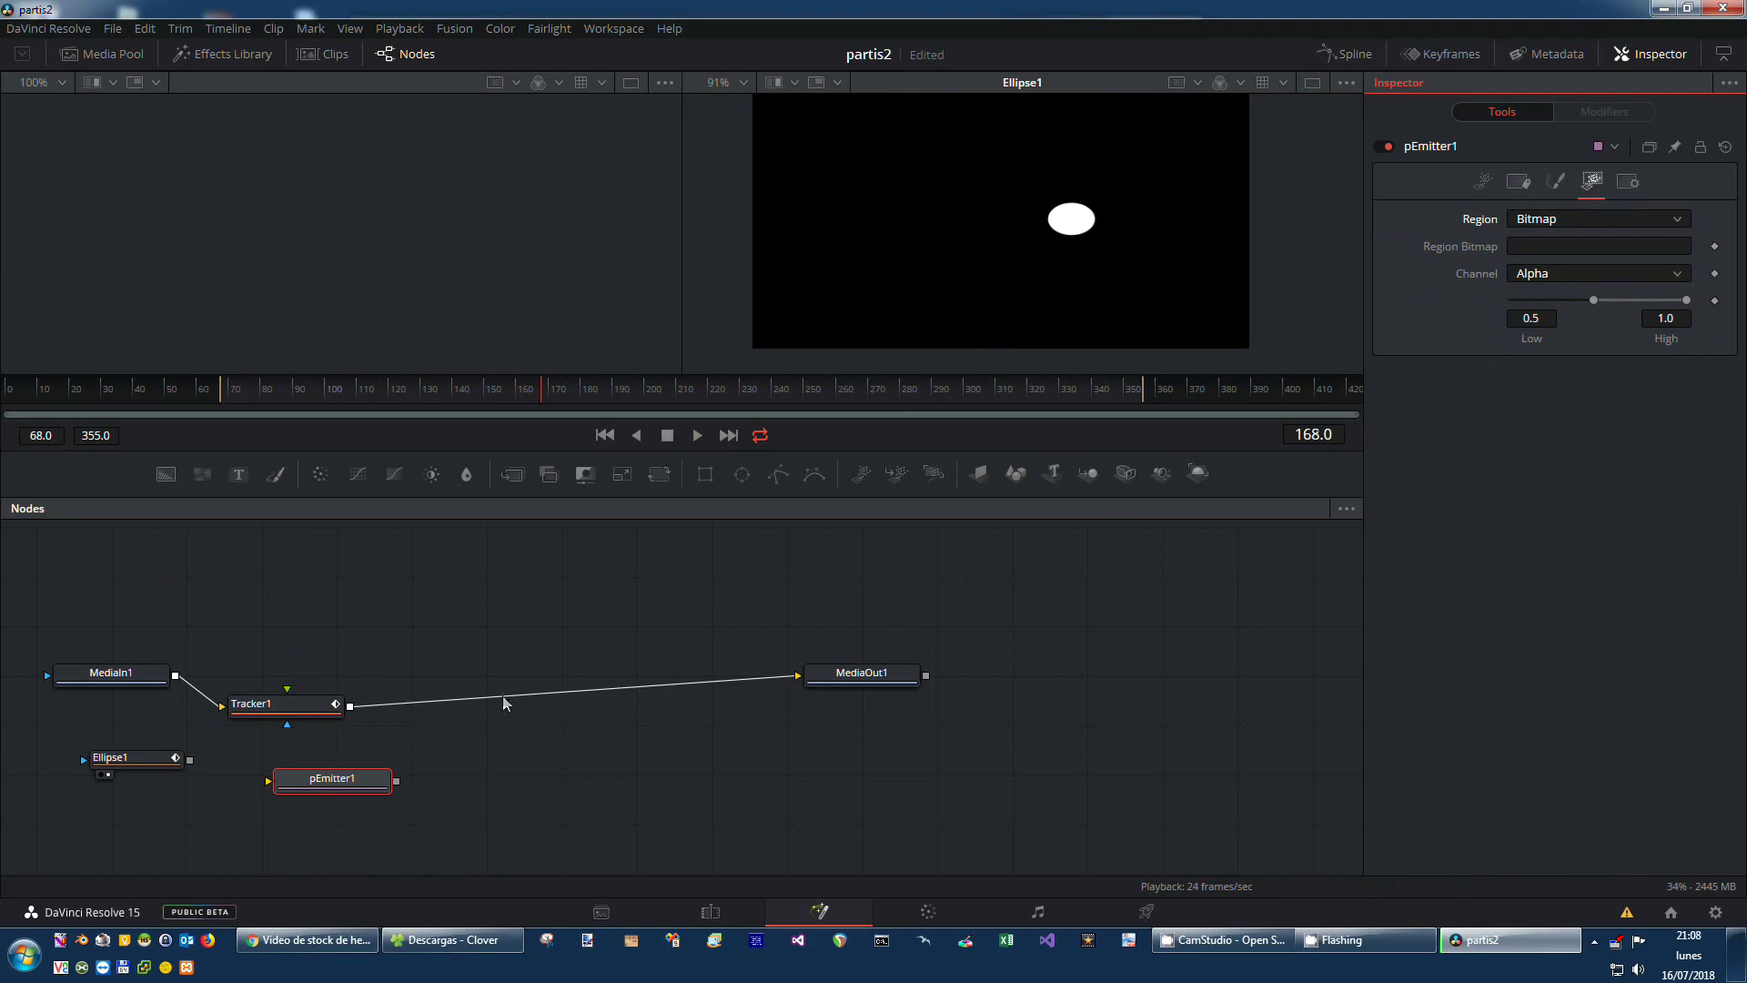
- At frame 68, wire Ellipse1 into pEmitter1's Region Bitmap input and add a pRender node
click(605, 435)
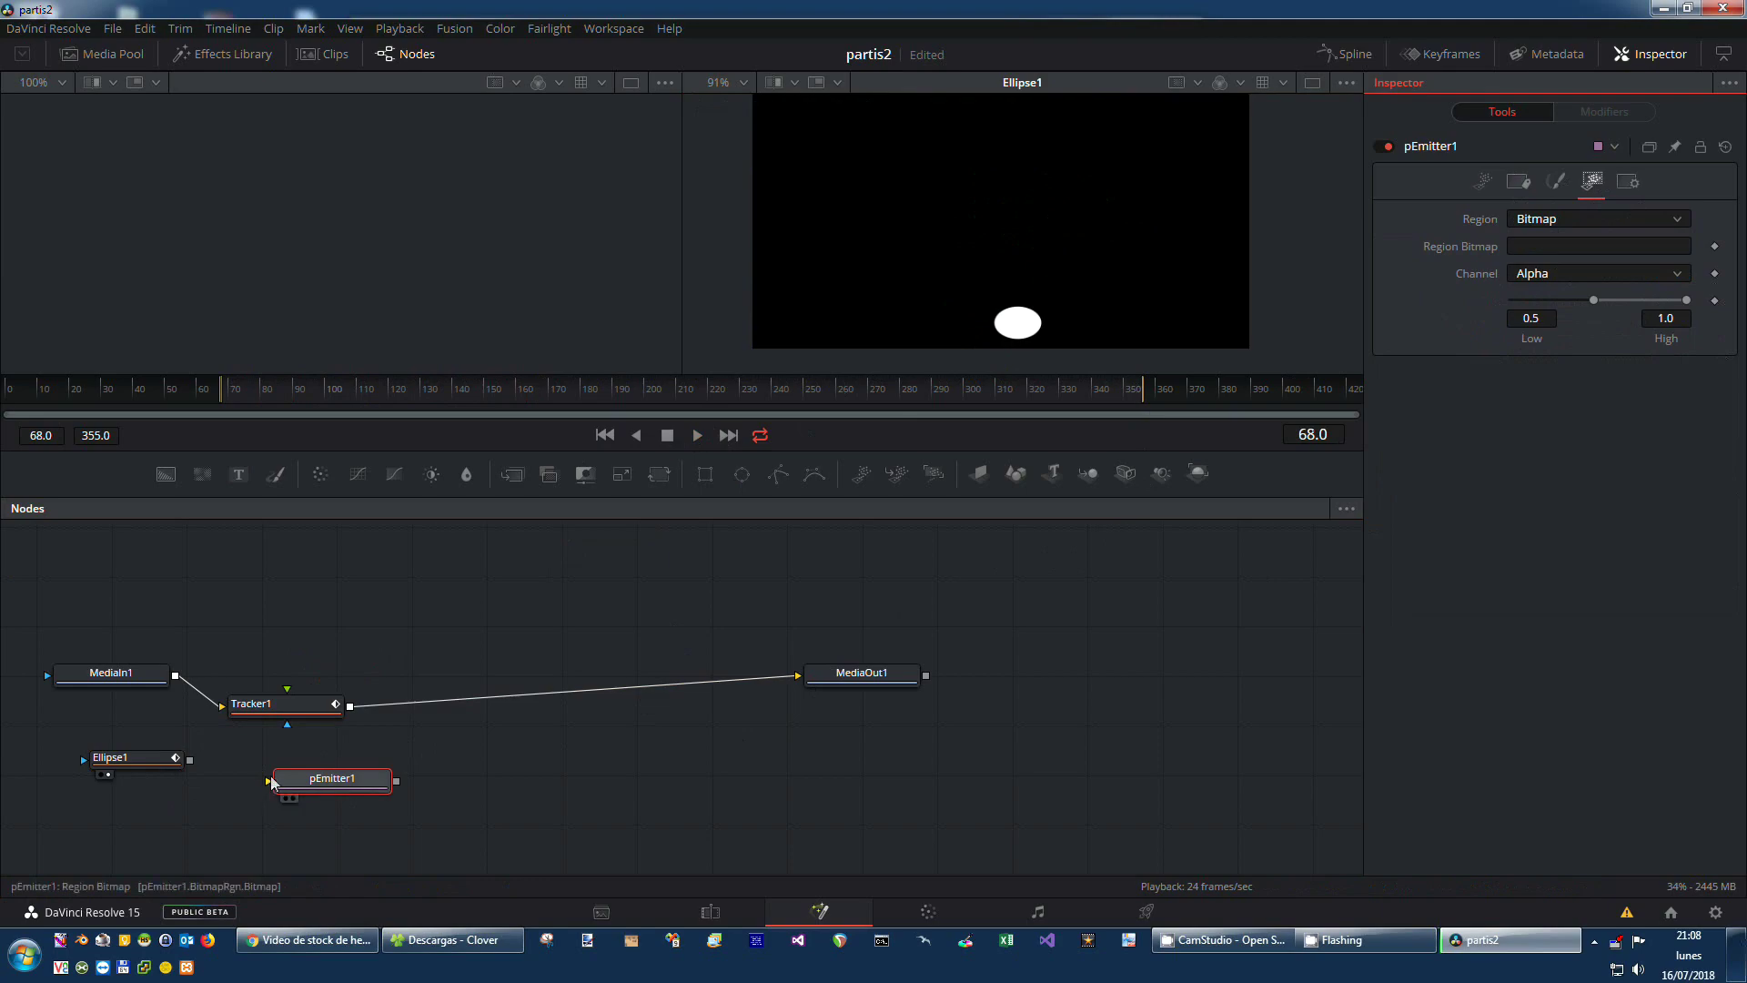
drag(189, 759, 291, 789)
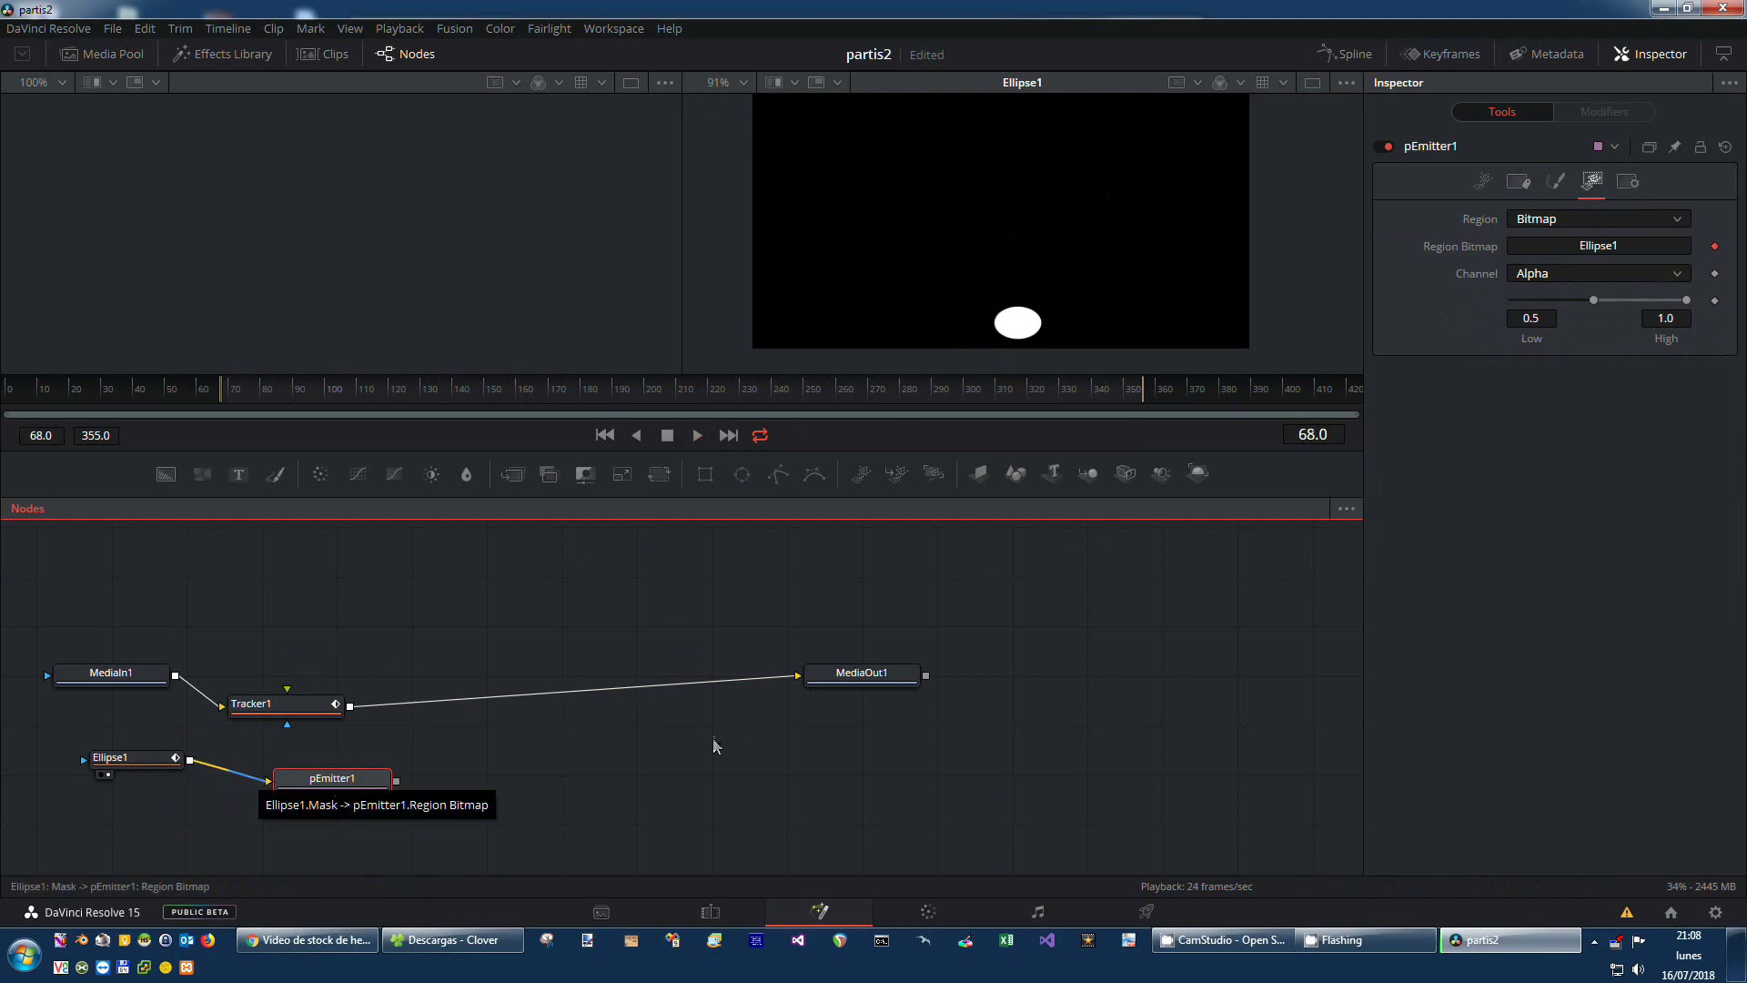
click(1555, 183)
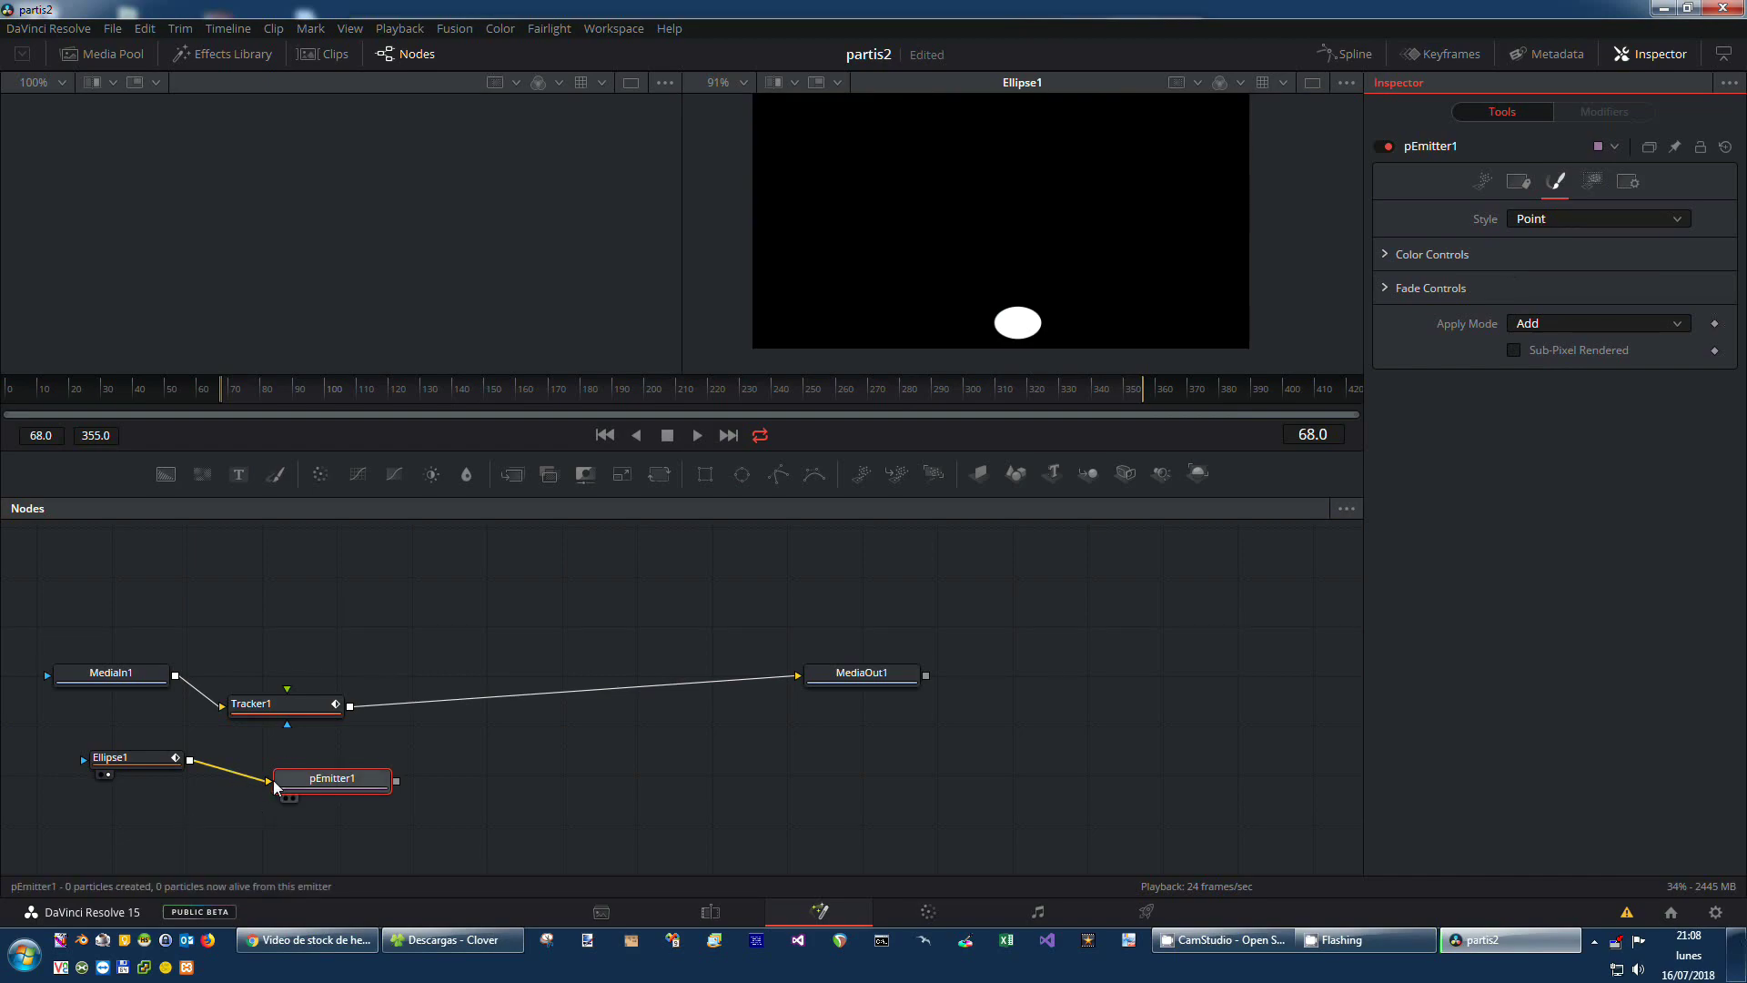
drag(269, 786, 308, 788)
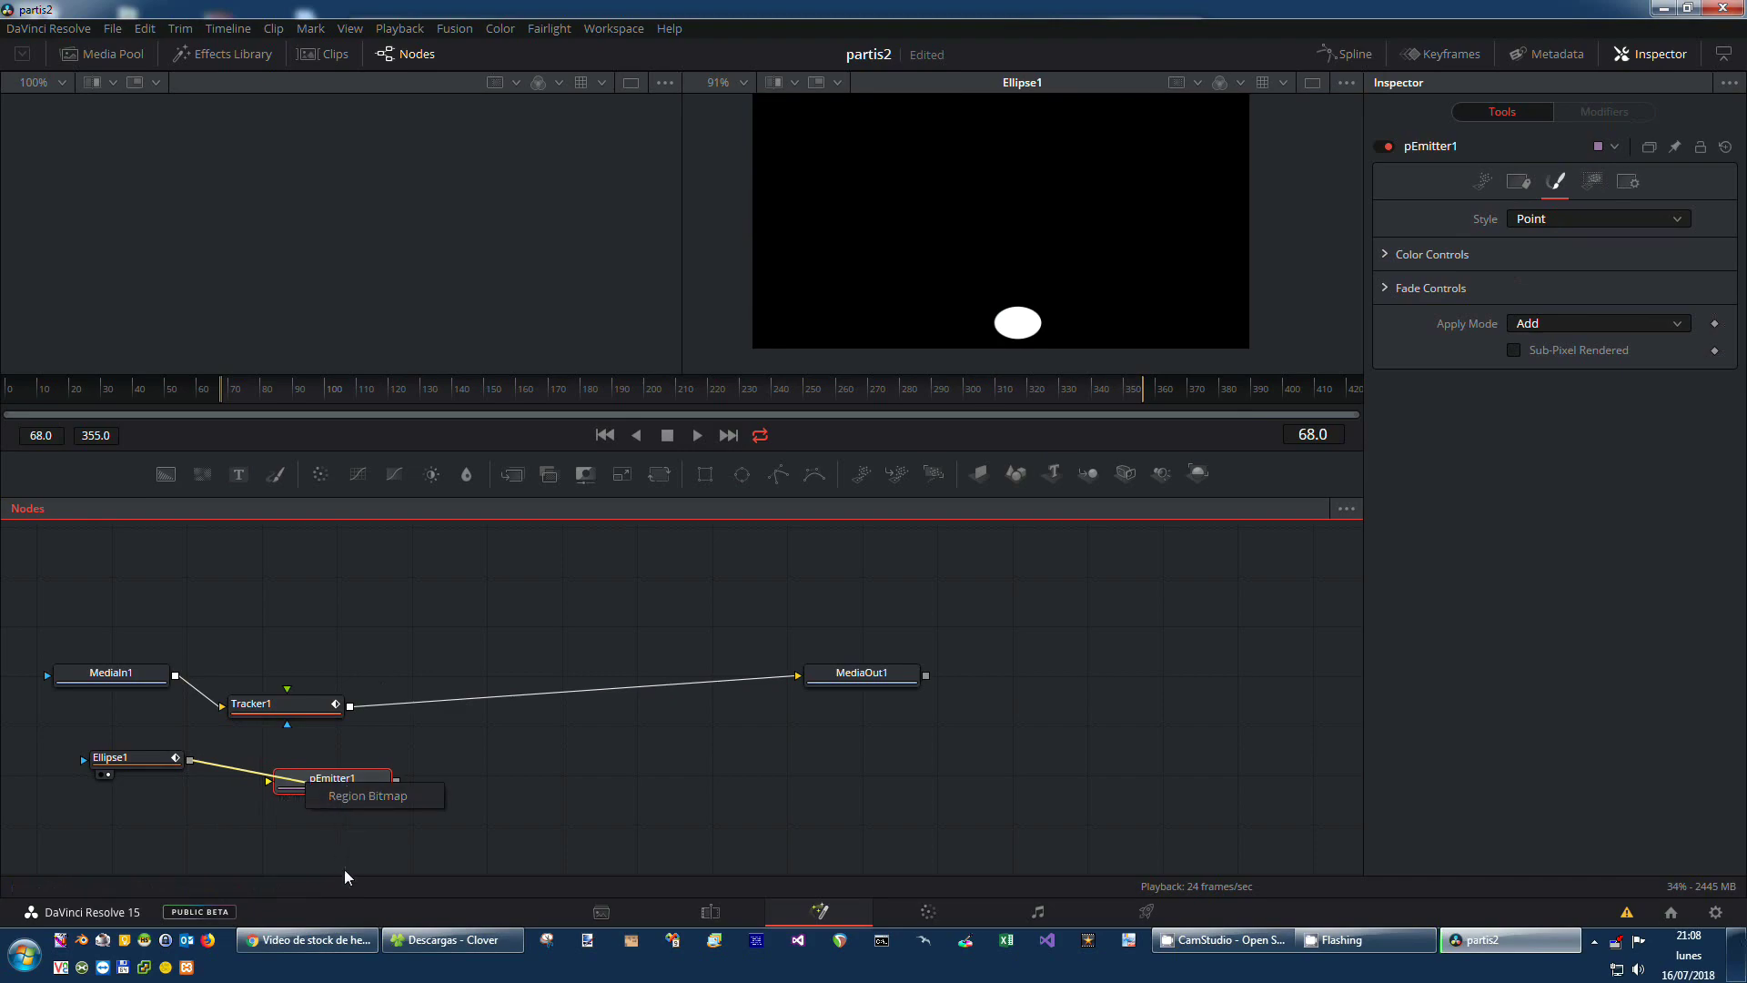
click(355, 805)
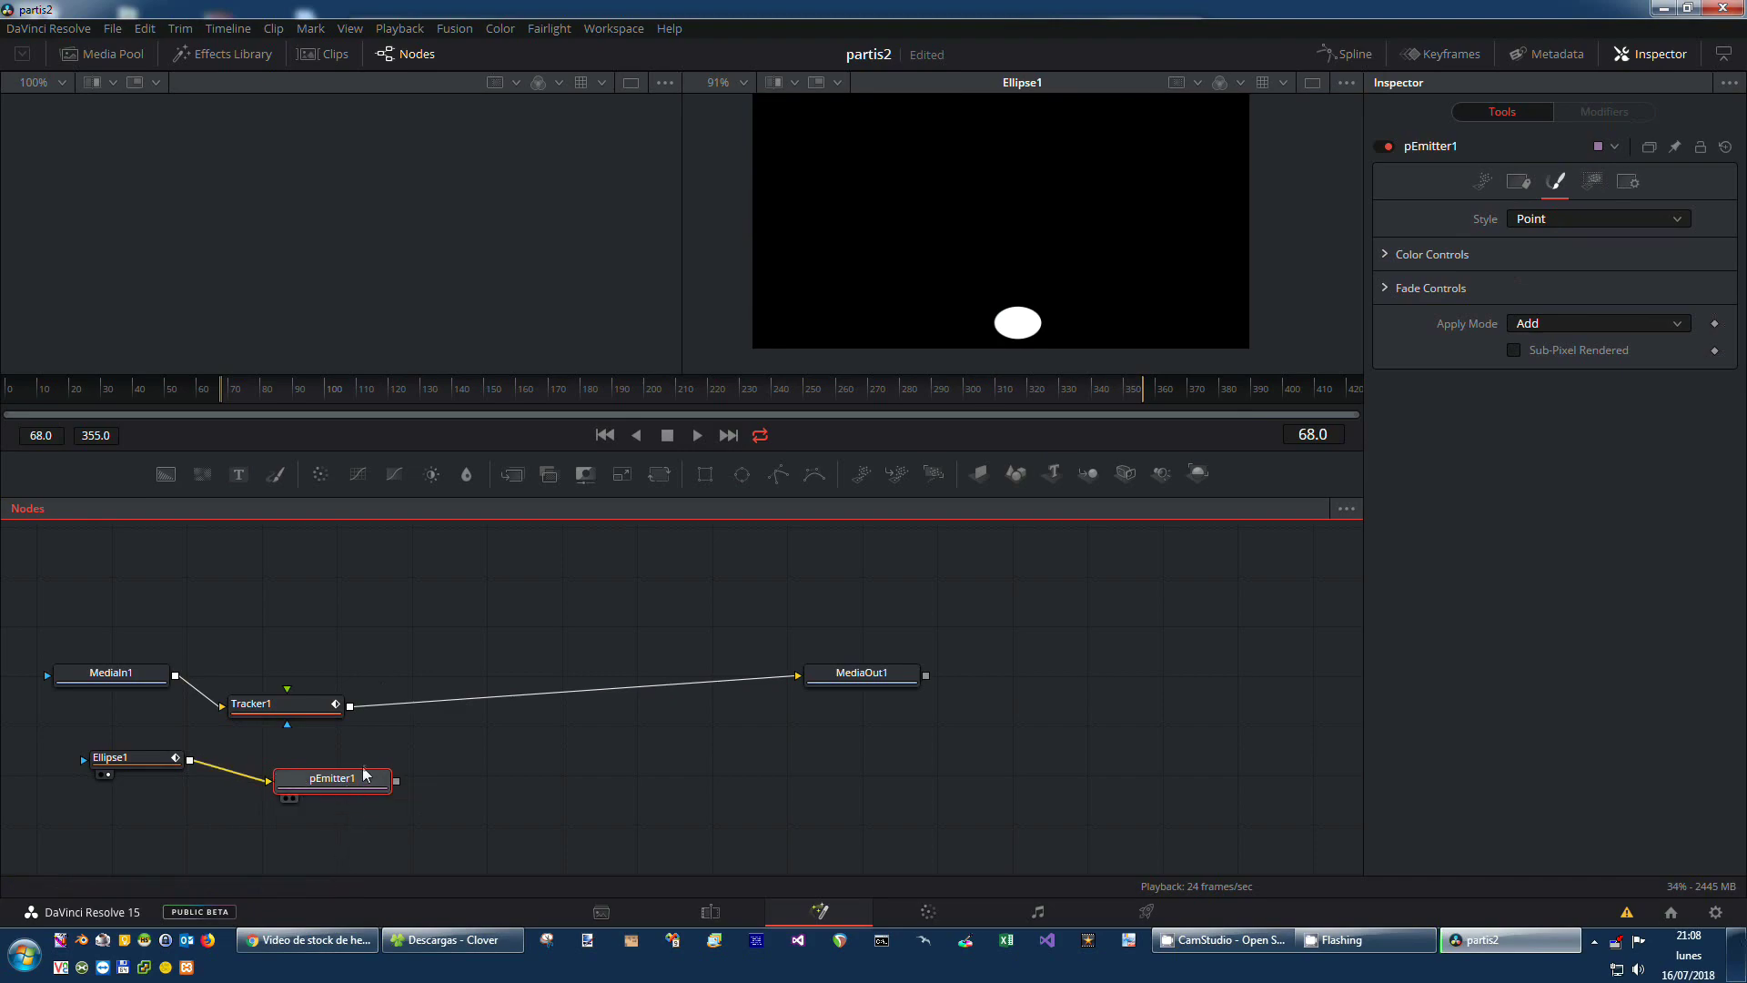
mouse_move(933, 473)
mouse_down()
mouse_move(449, 795)
mouse_move(405, 784)
mouse_up()
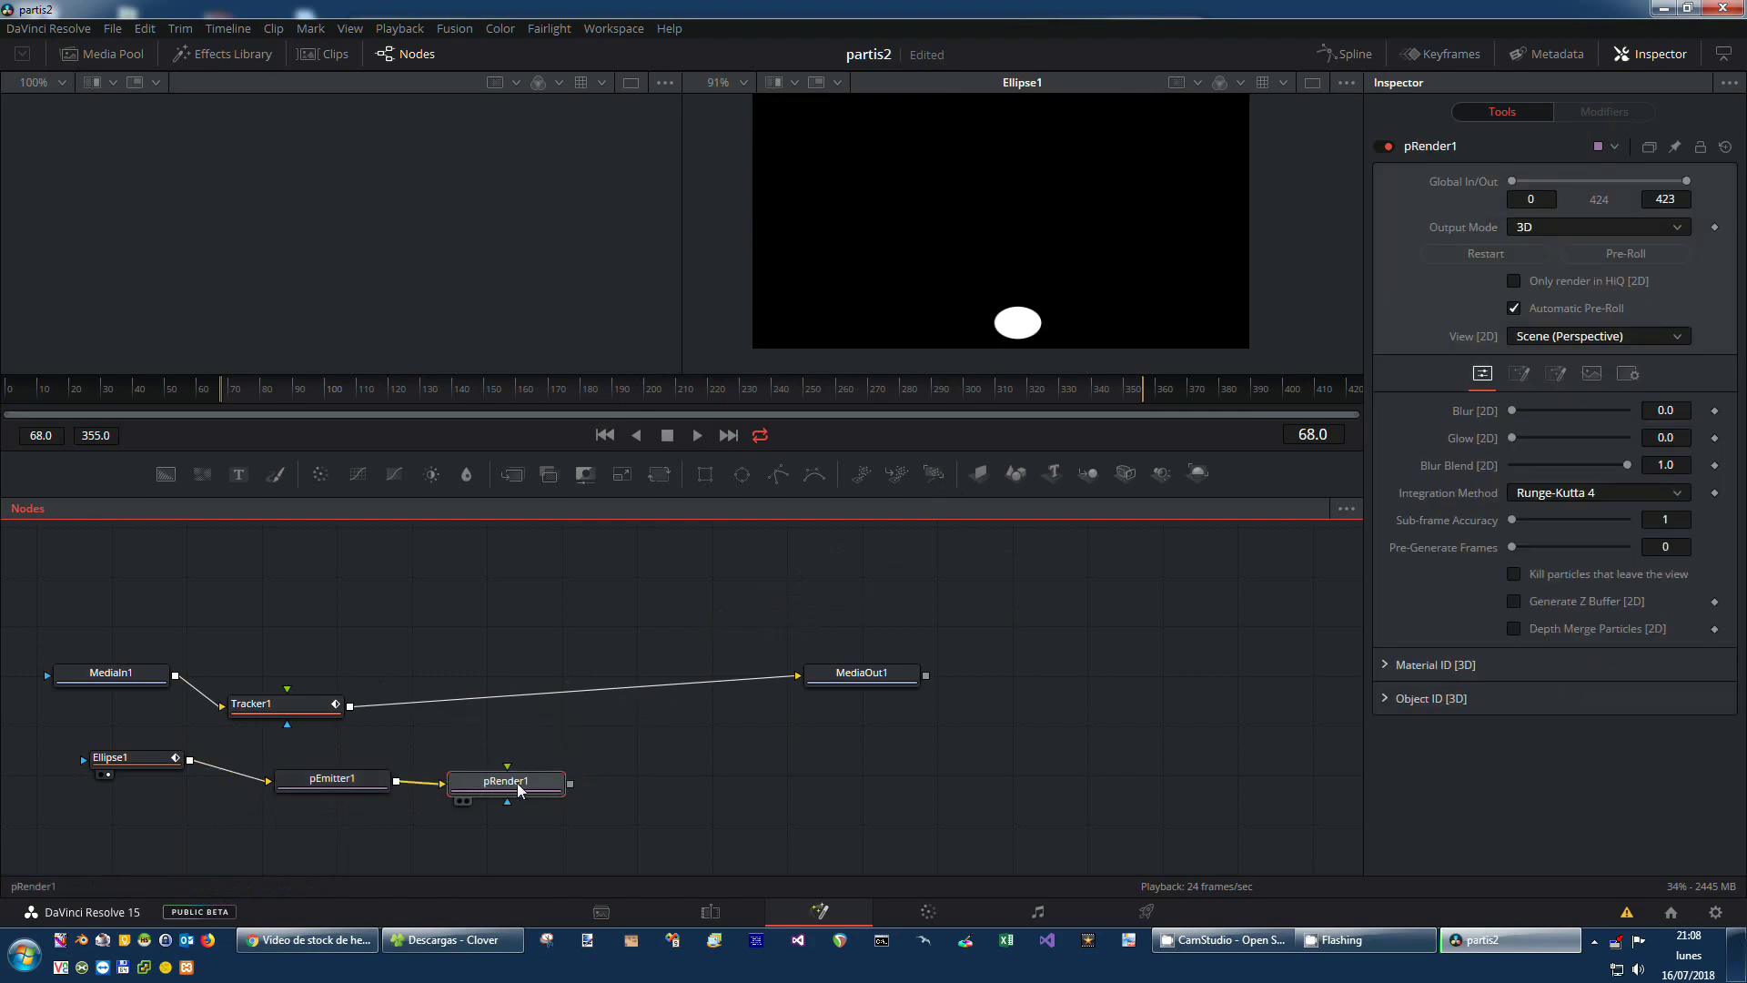
- View pRender1, switch its Output Mode to 2D, and play back to watch the particles rise
key(2)
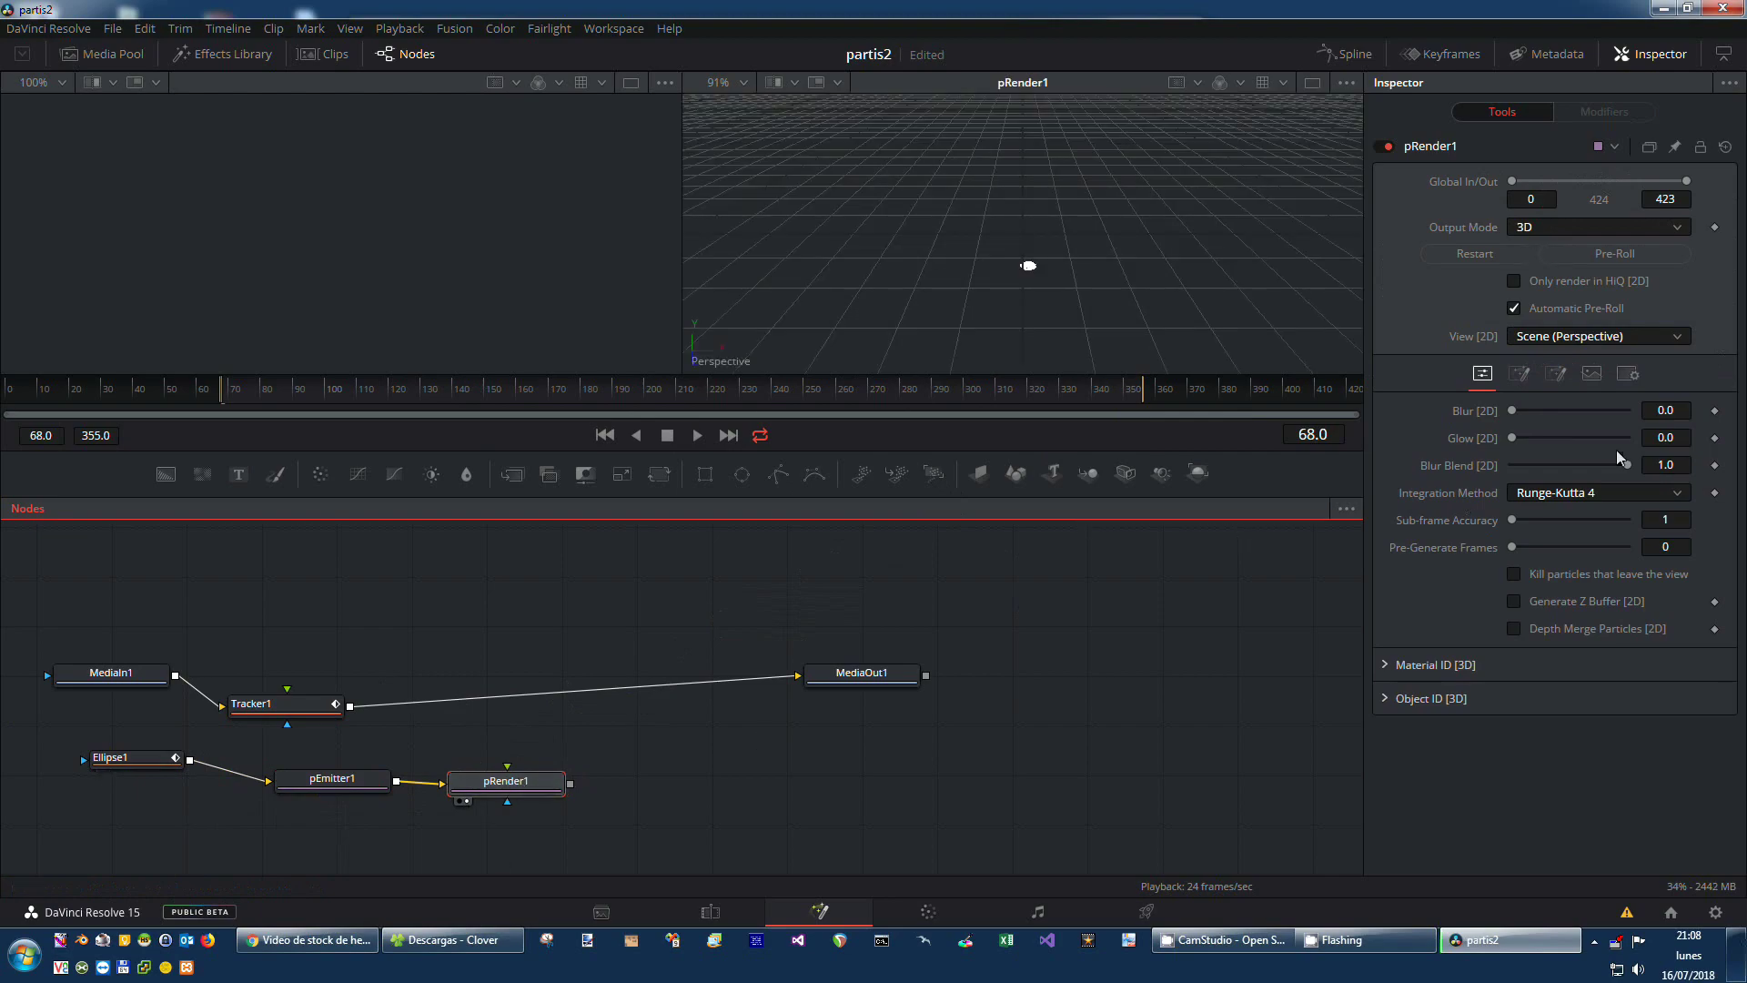
click(1572, 226)
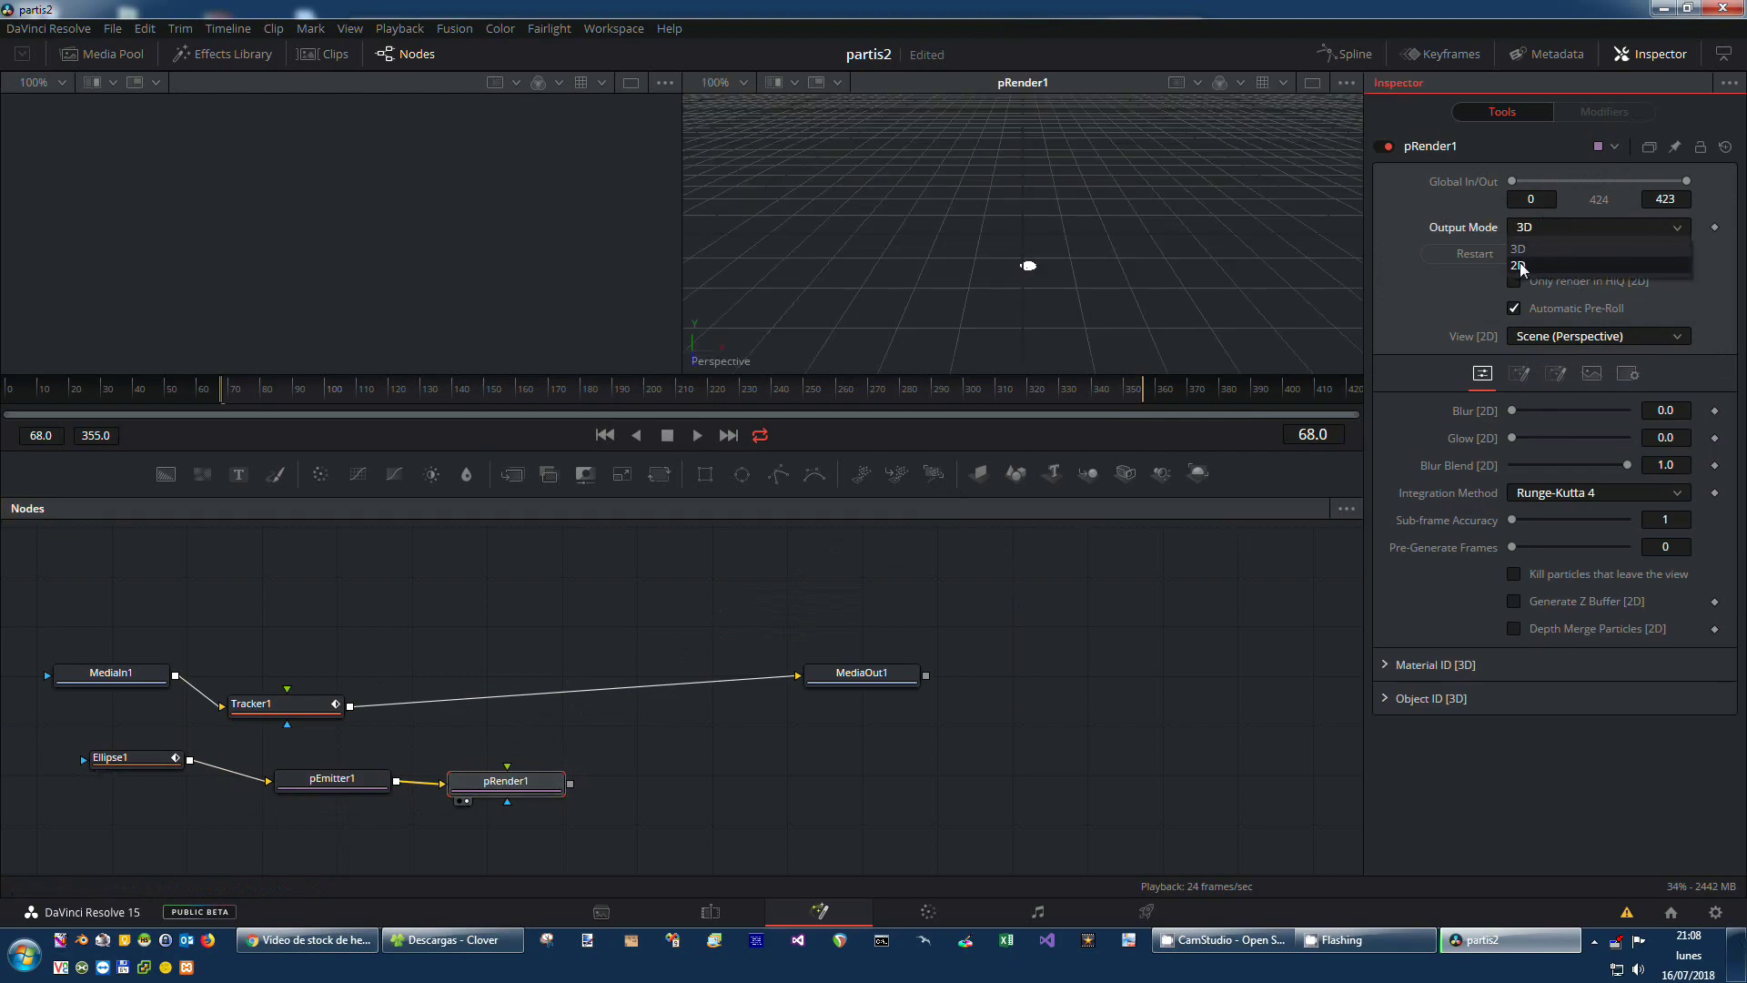
click(1527, 267)
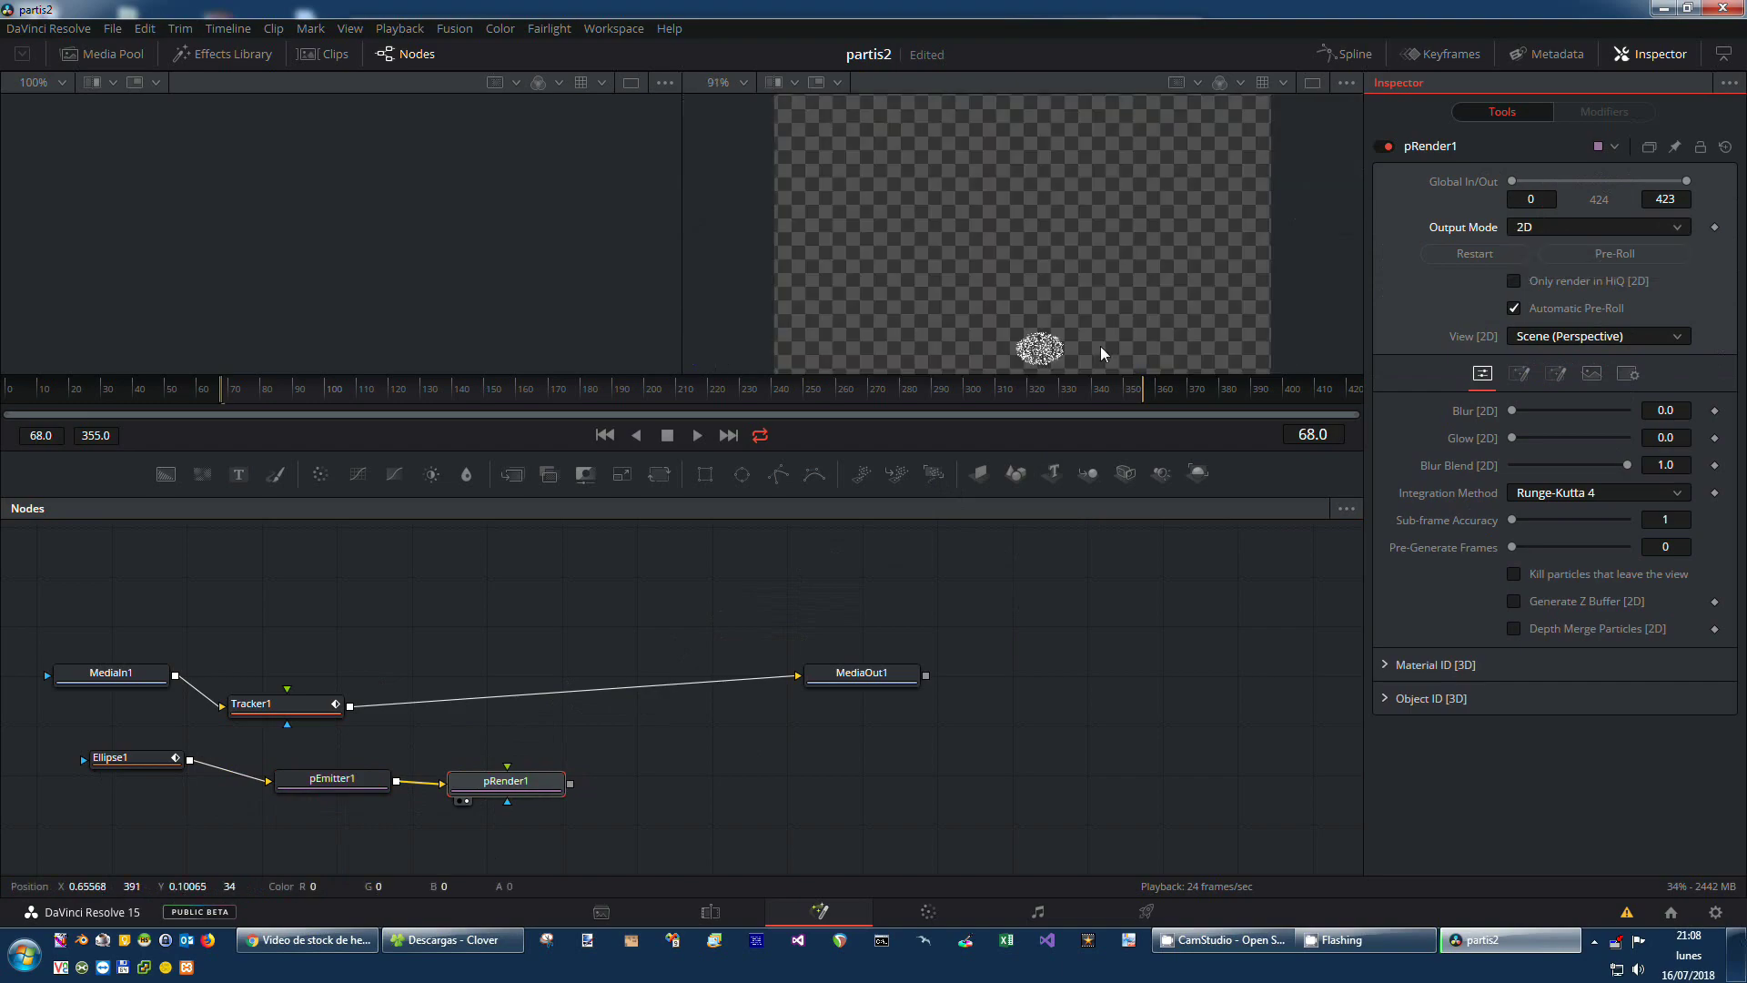
click(697, 437)
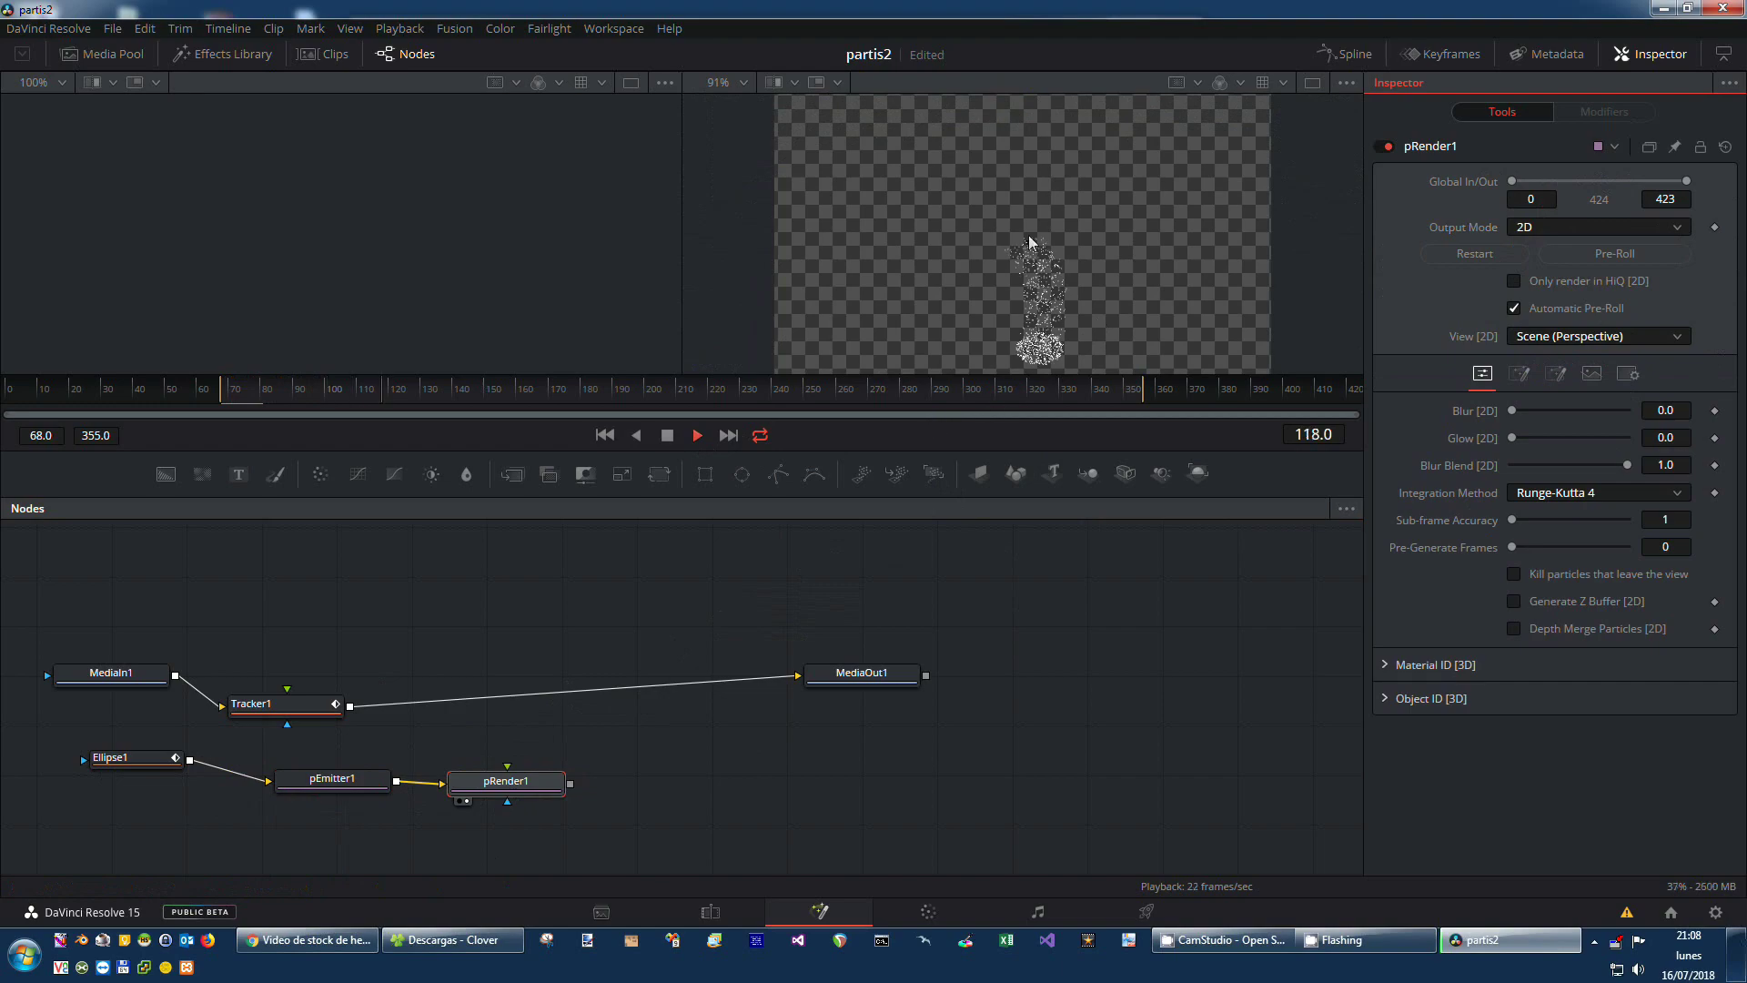
click(668, 436)
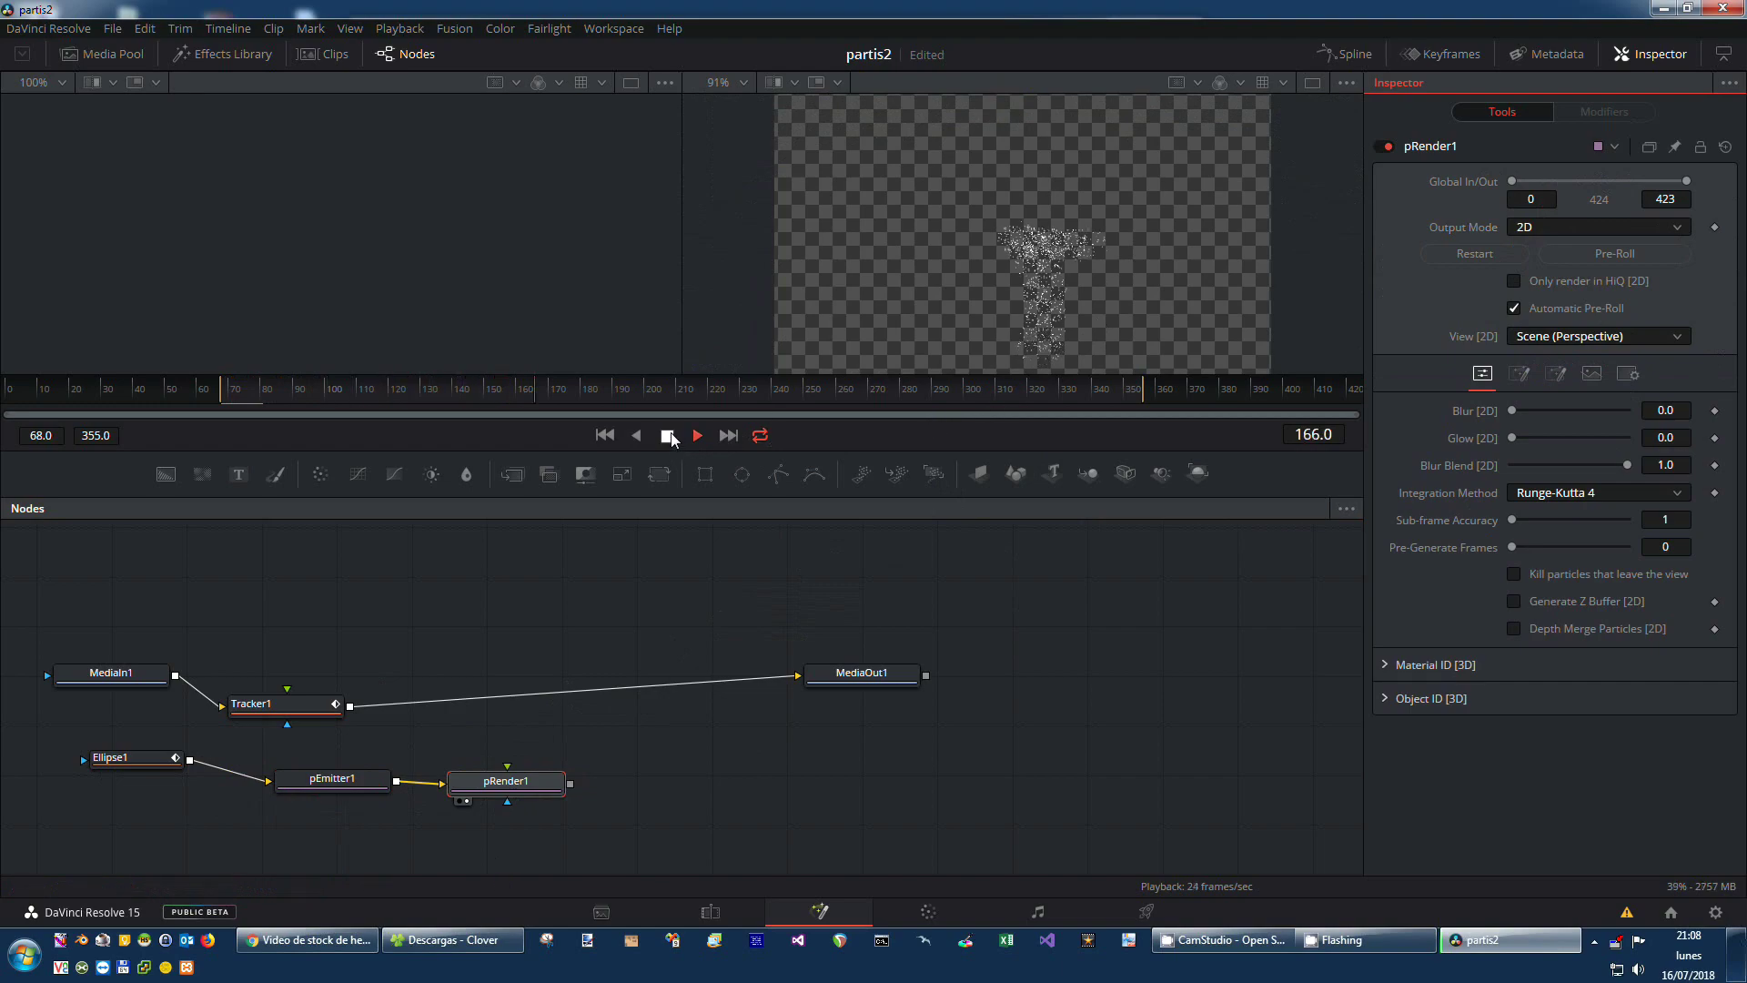
- Merge pRender1's particles over Tracker1's footage with a new Merge1 node, moving Tracker1 up
drag(572, 783, 628, 776)
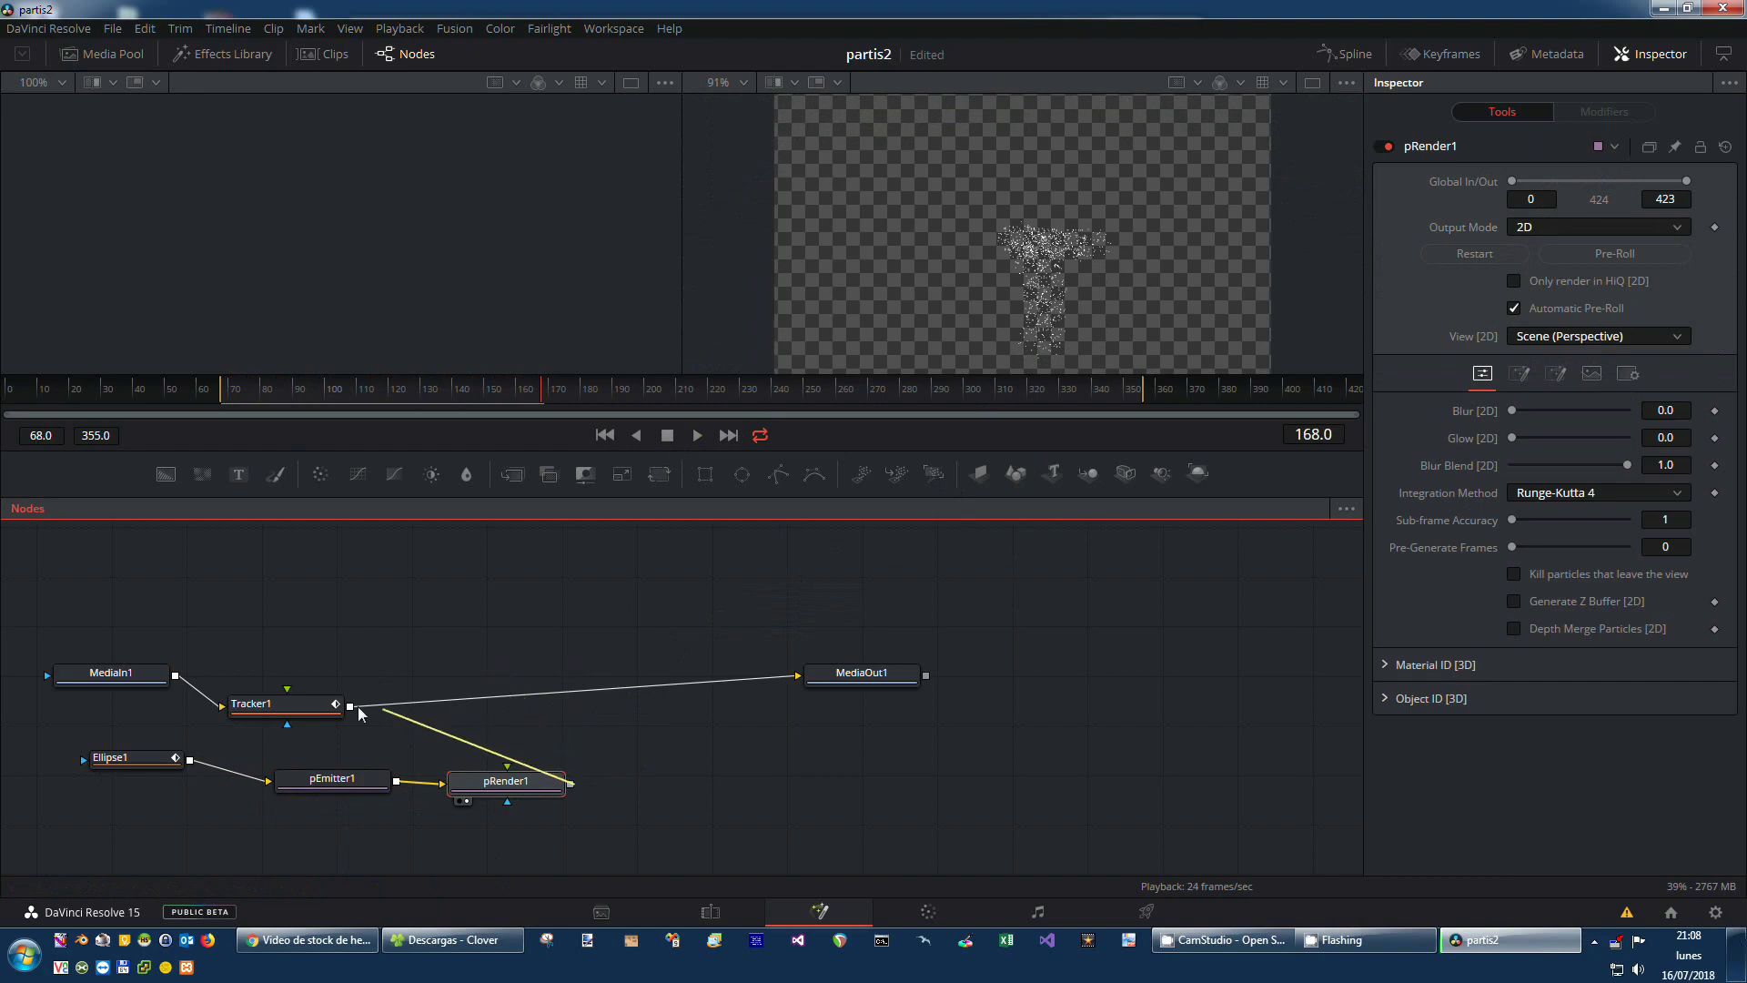
drag(526, 668, 351, 710)
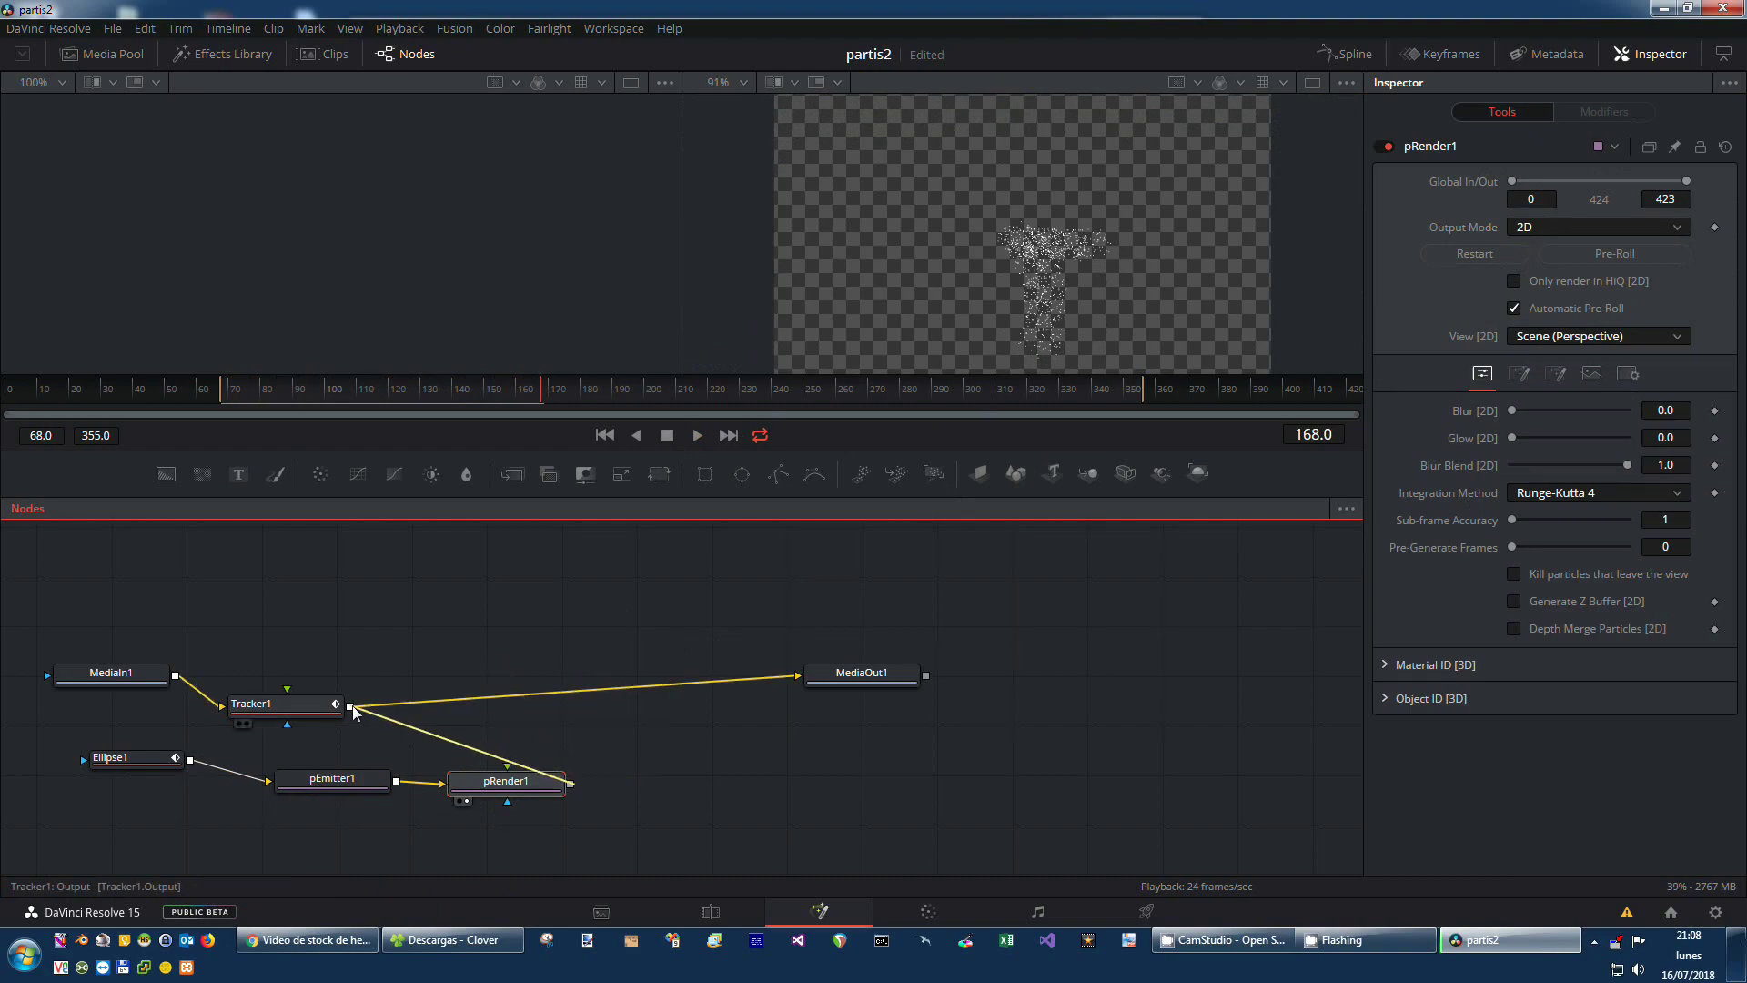
drag(658, 788, 672, 704)
drag(305, 705, 307, 616)
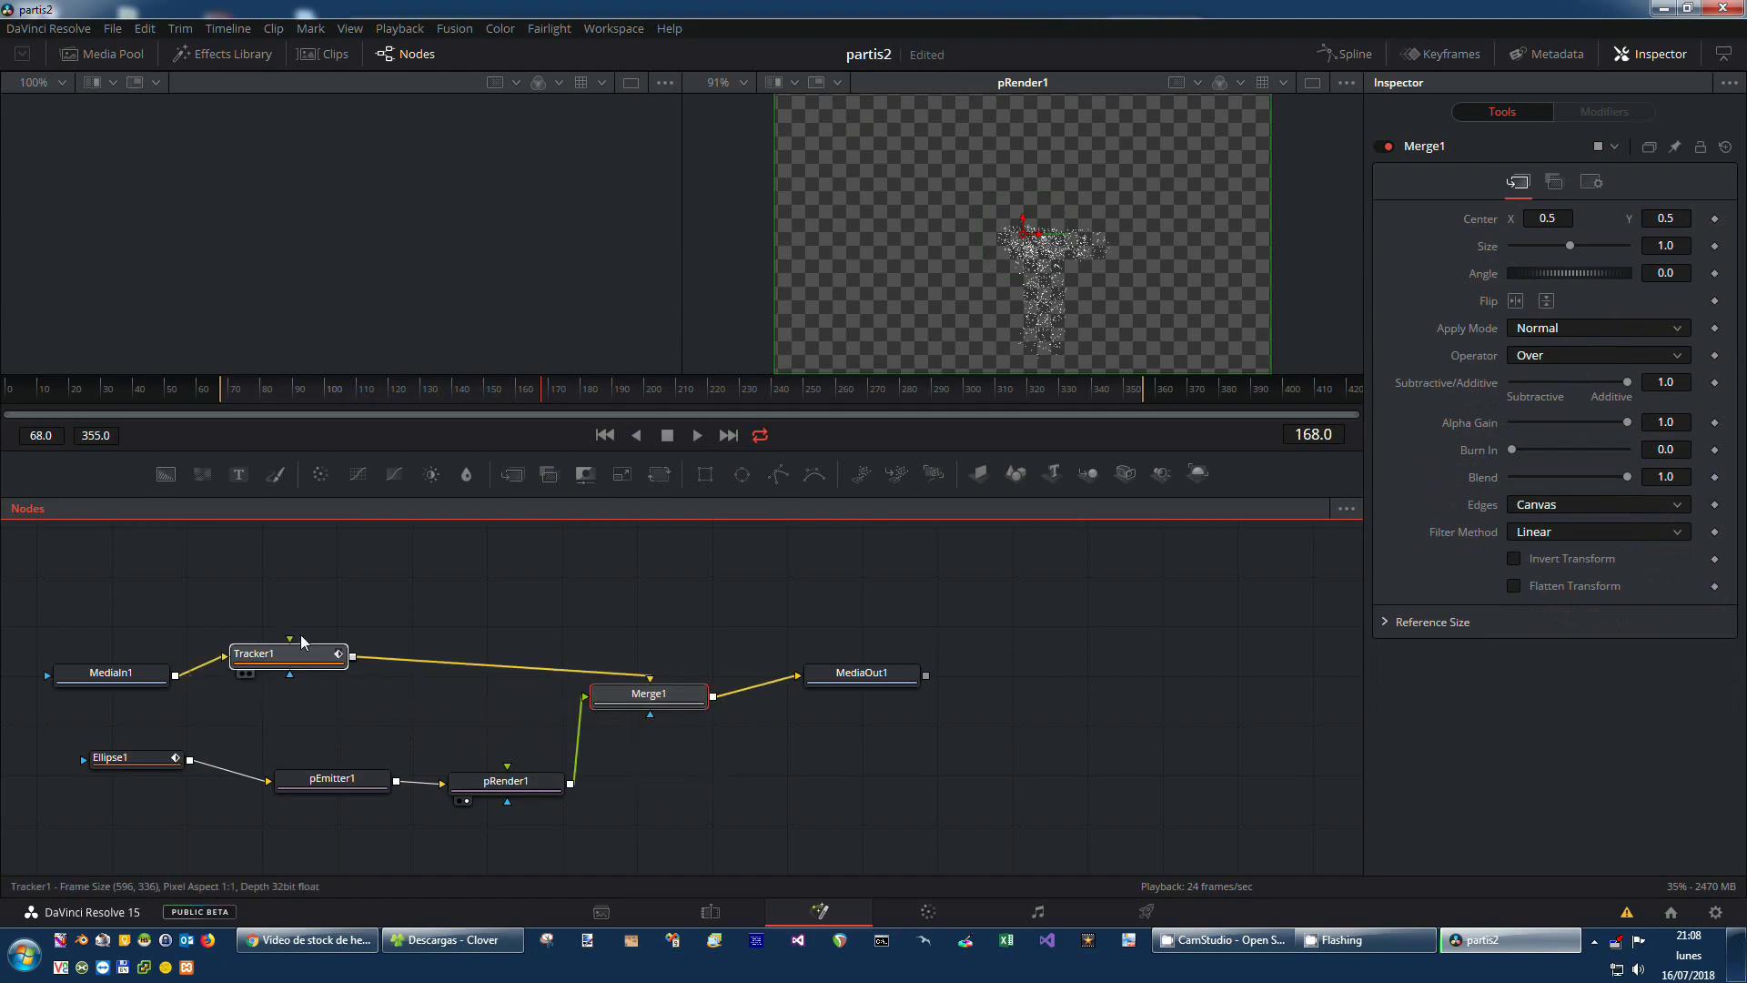
click(326, 622)
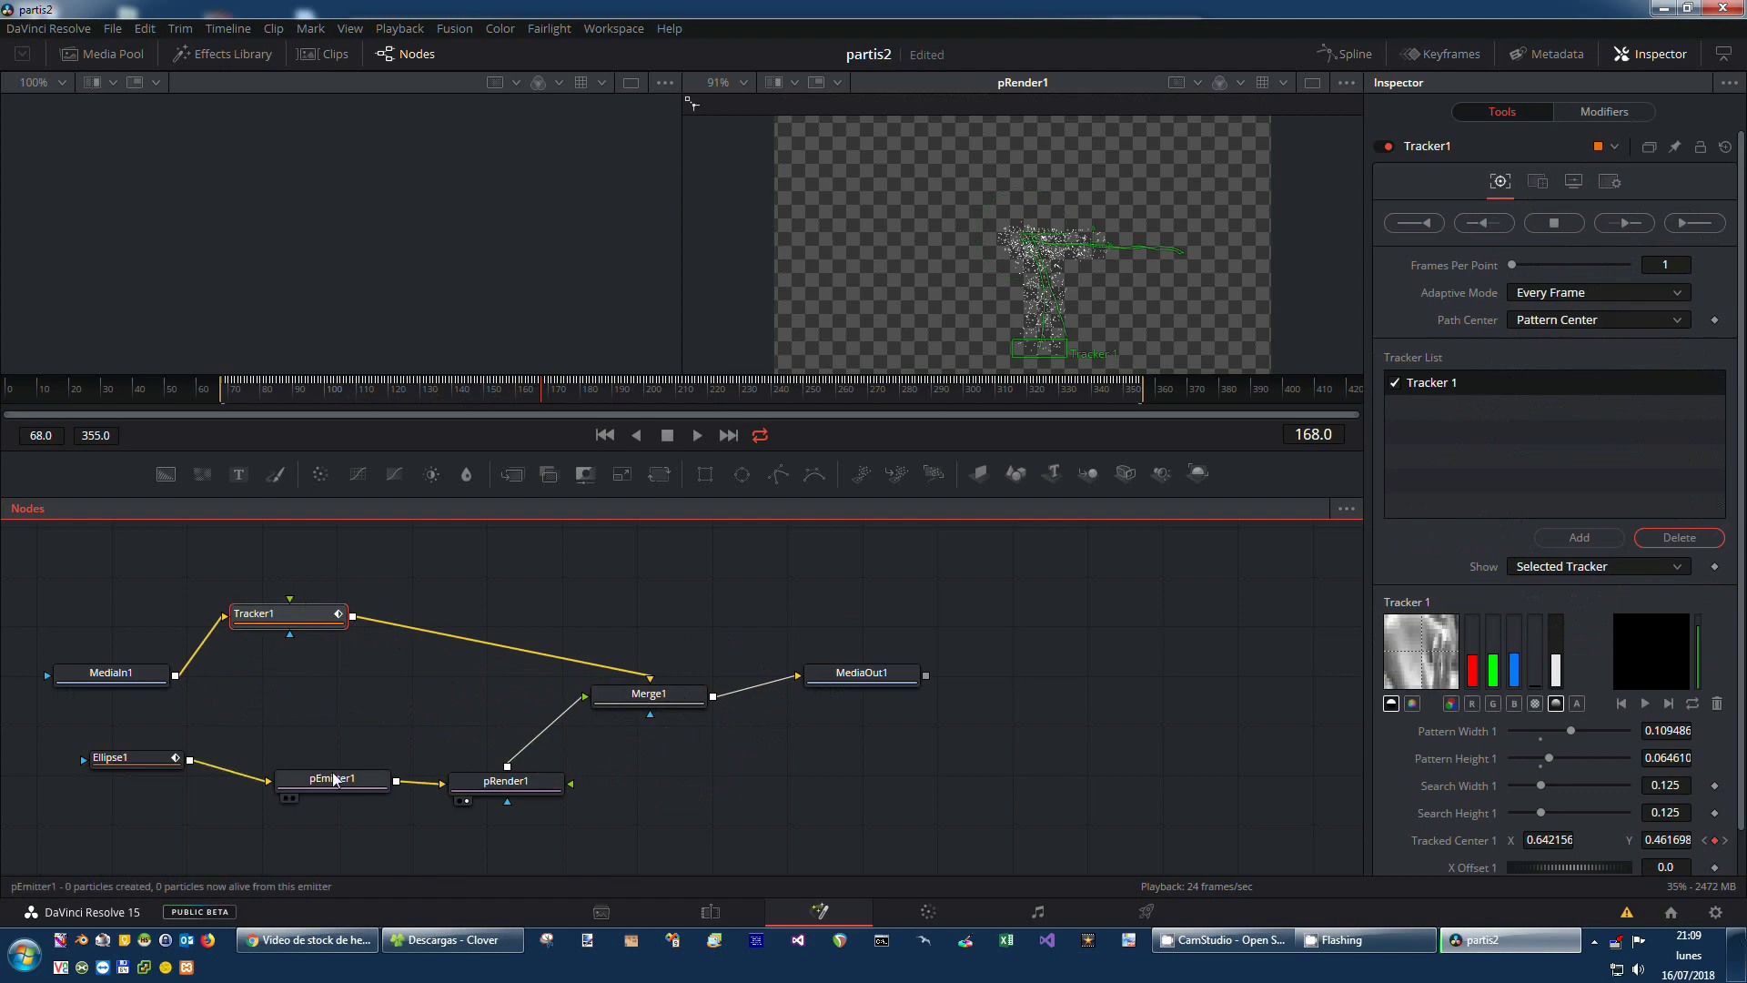
- Show Merge1 in the second viewer and clear the first viewer
click(680, 703)
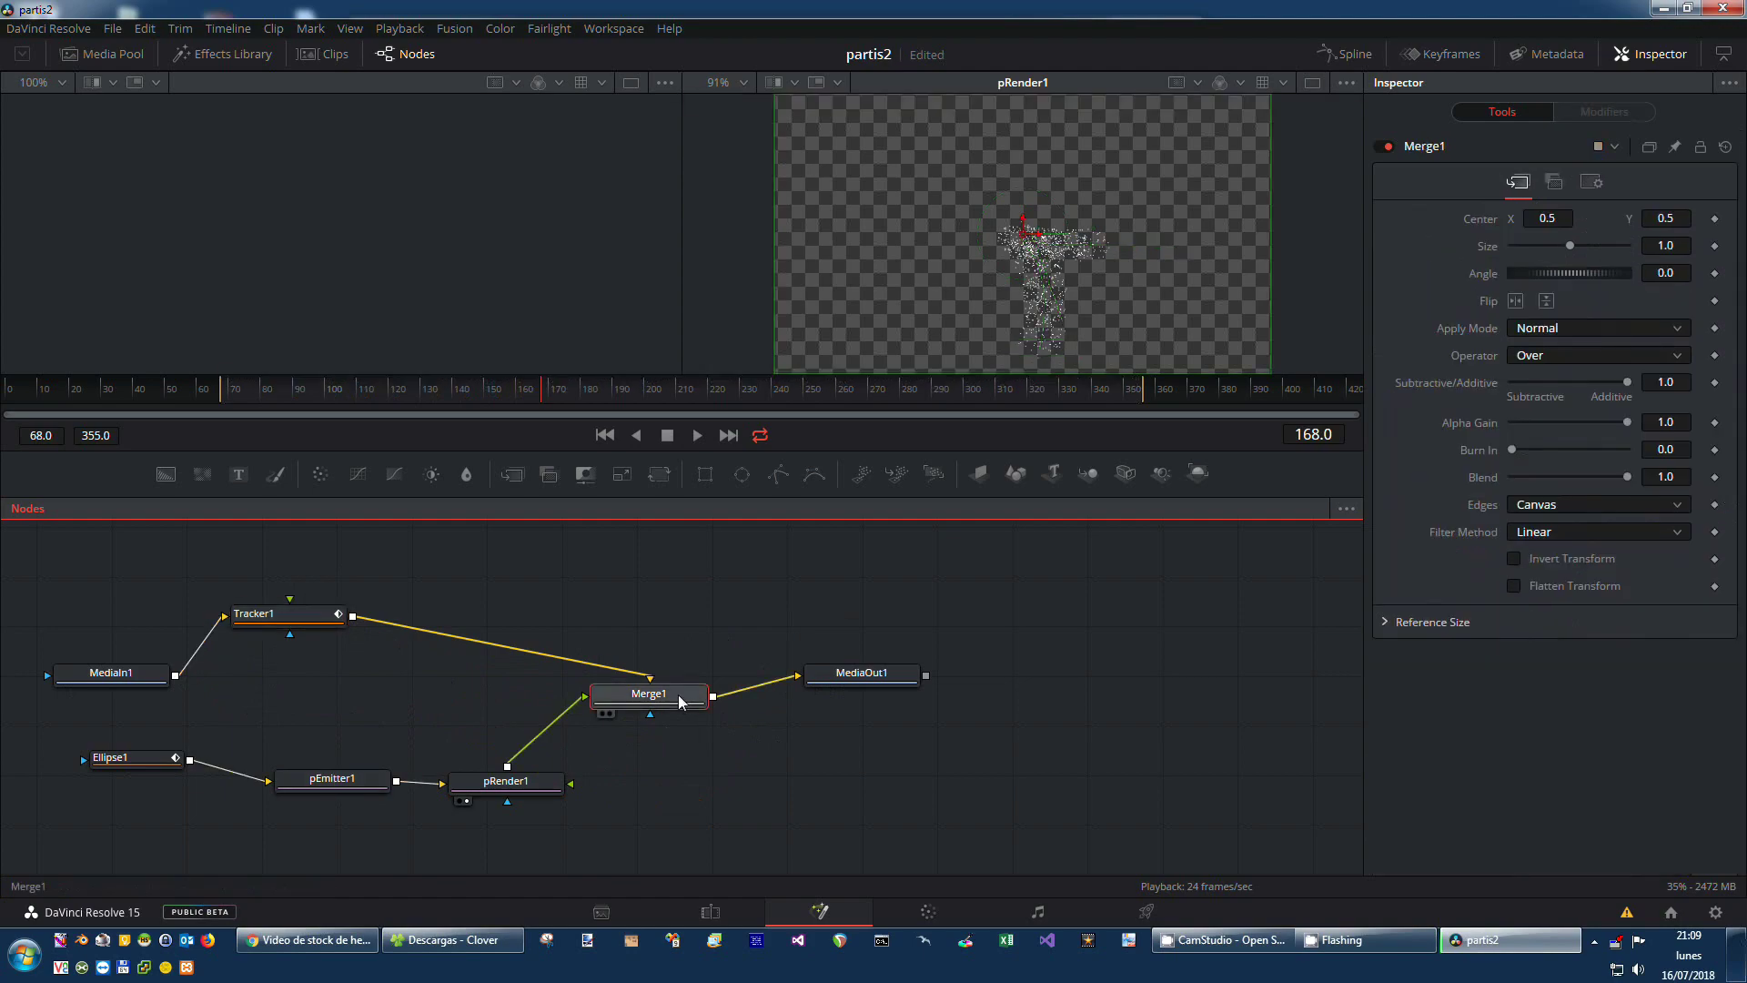
key(2)
key(1)
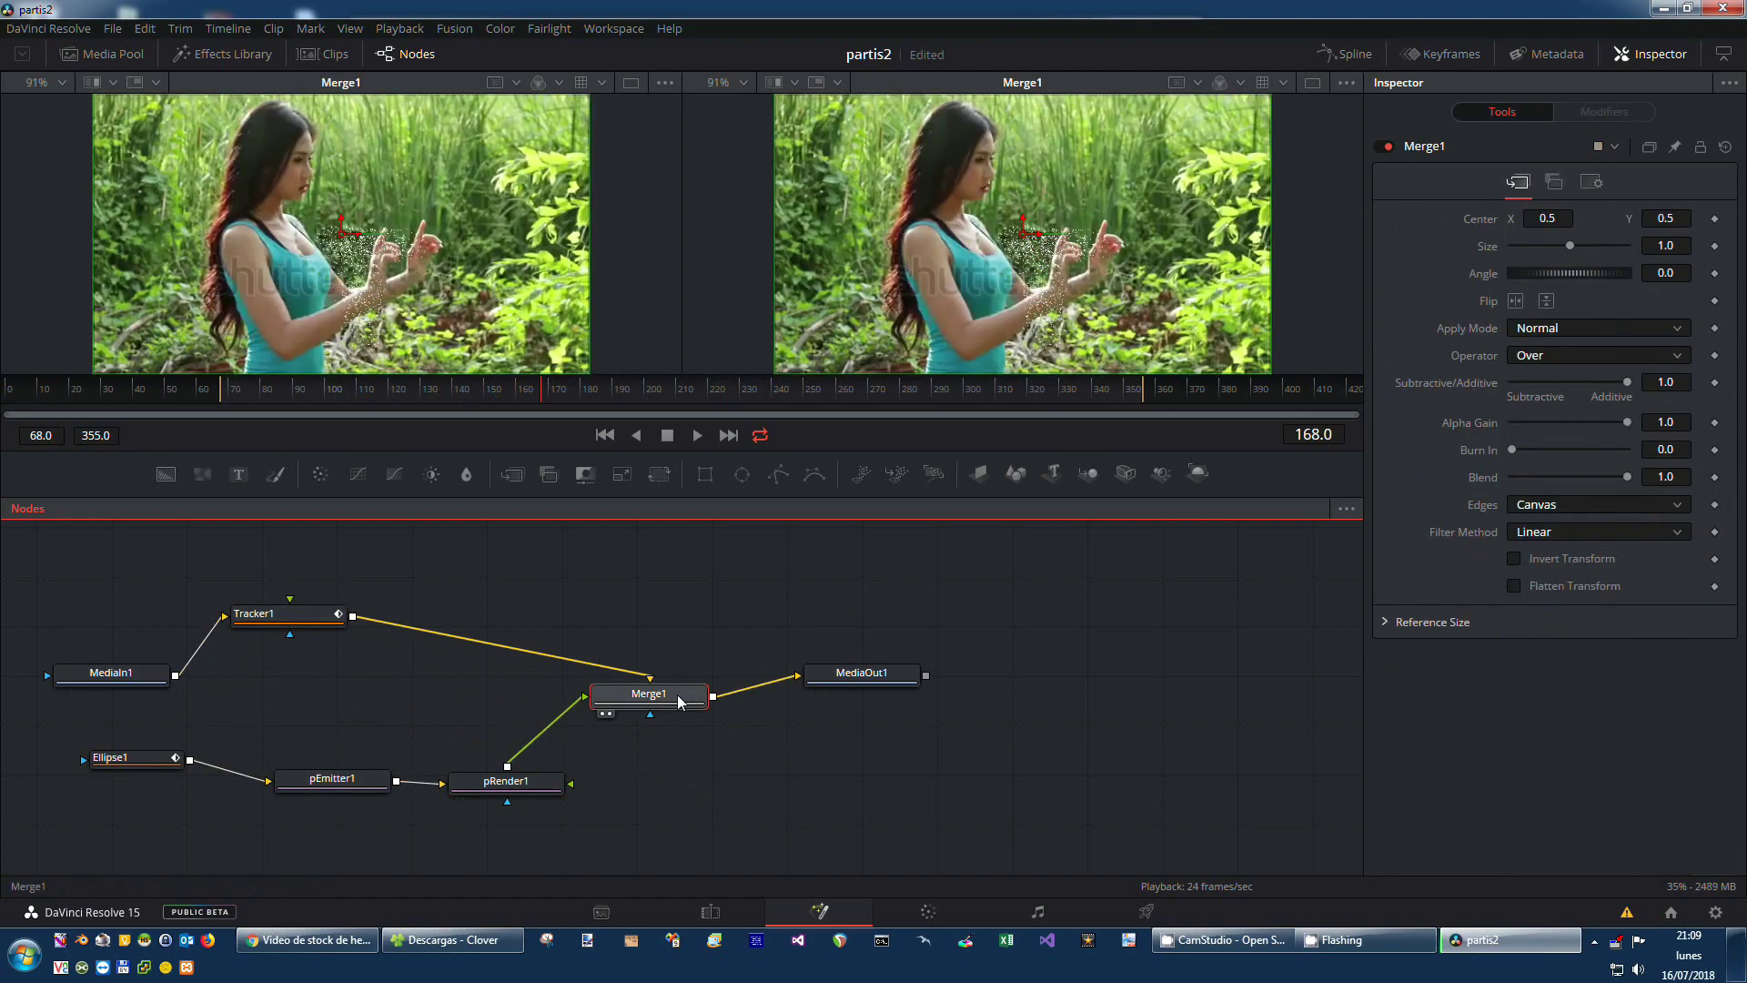
key(1)
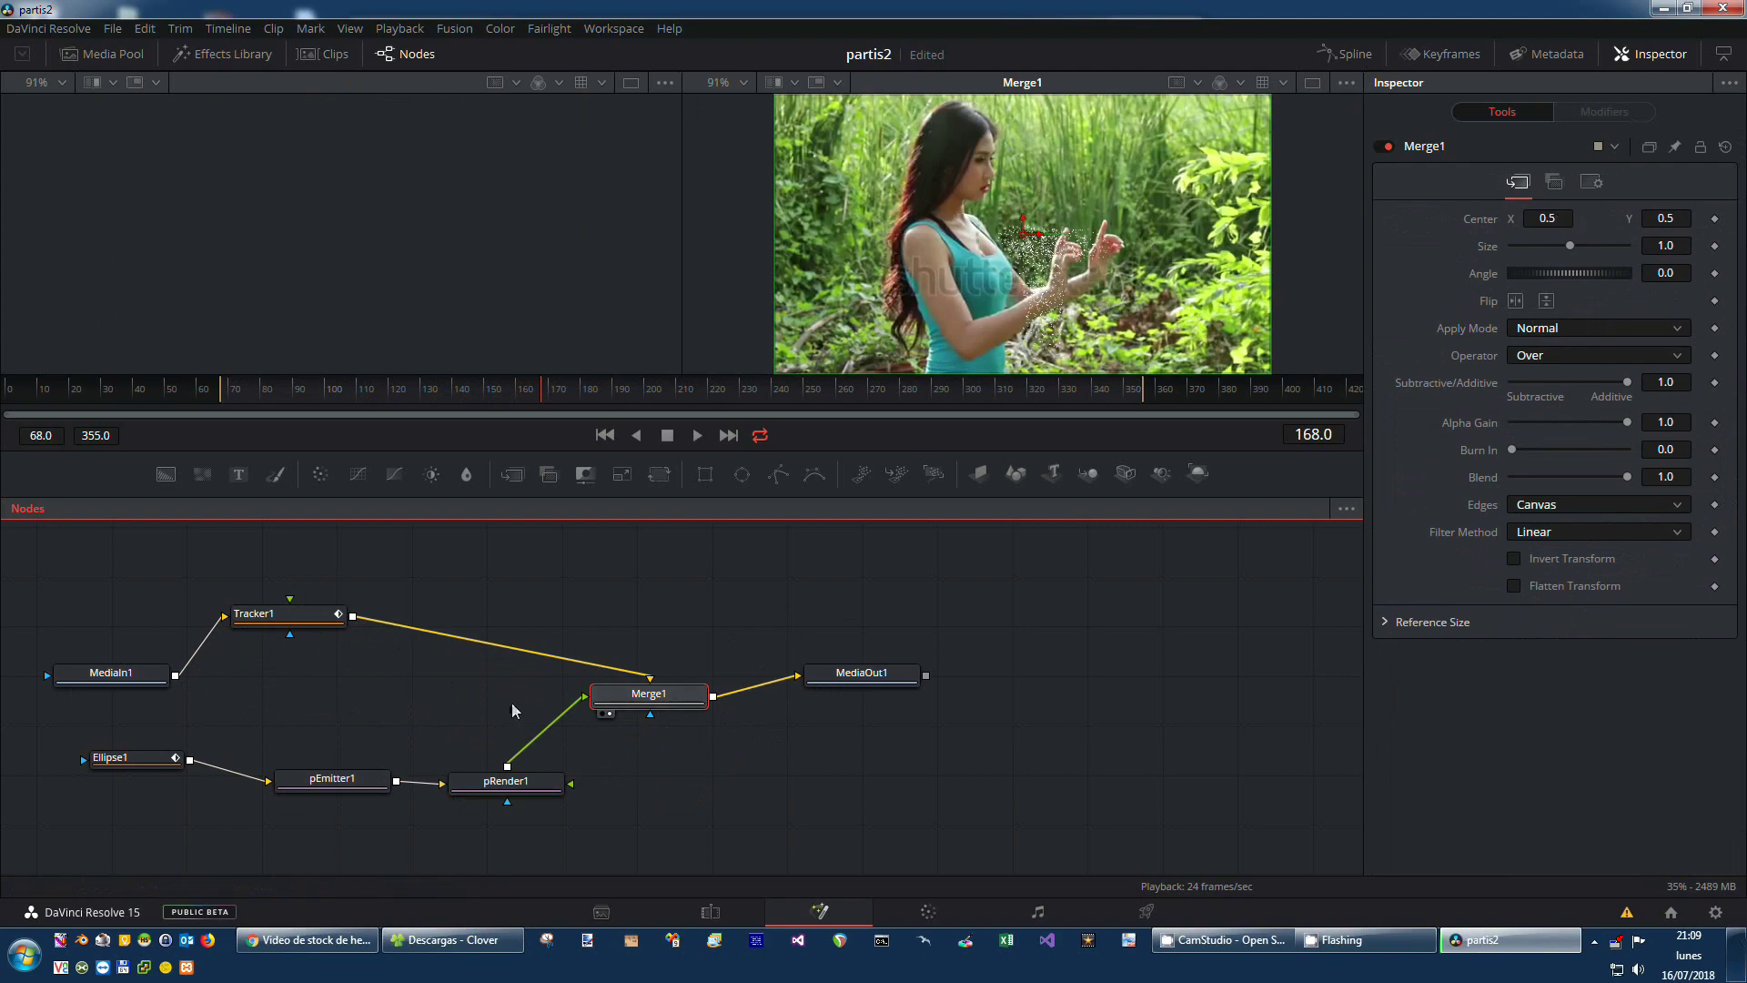
- Color the pEmitter1 particles red
click(357, 790)
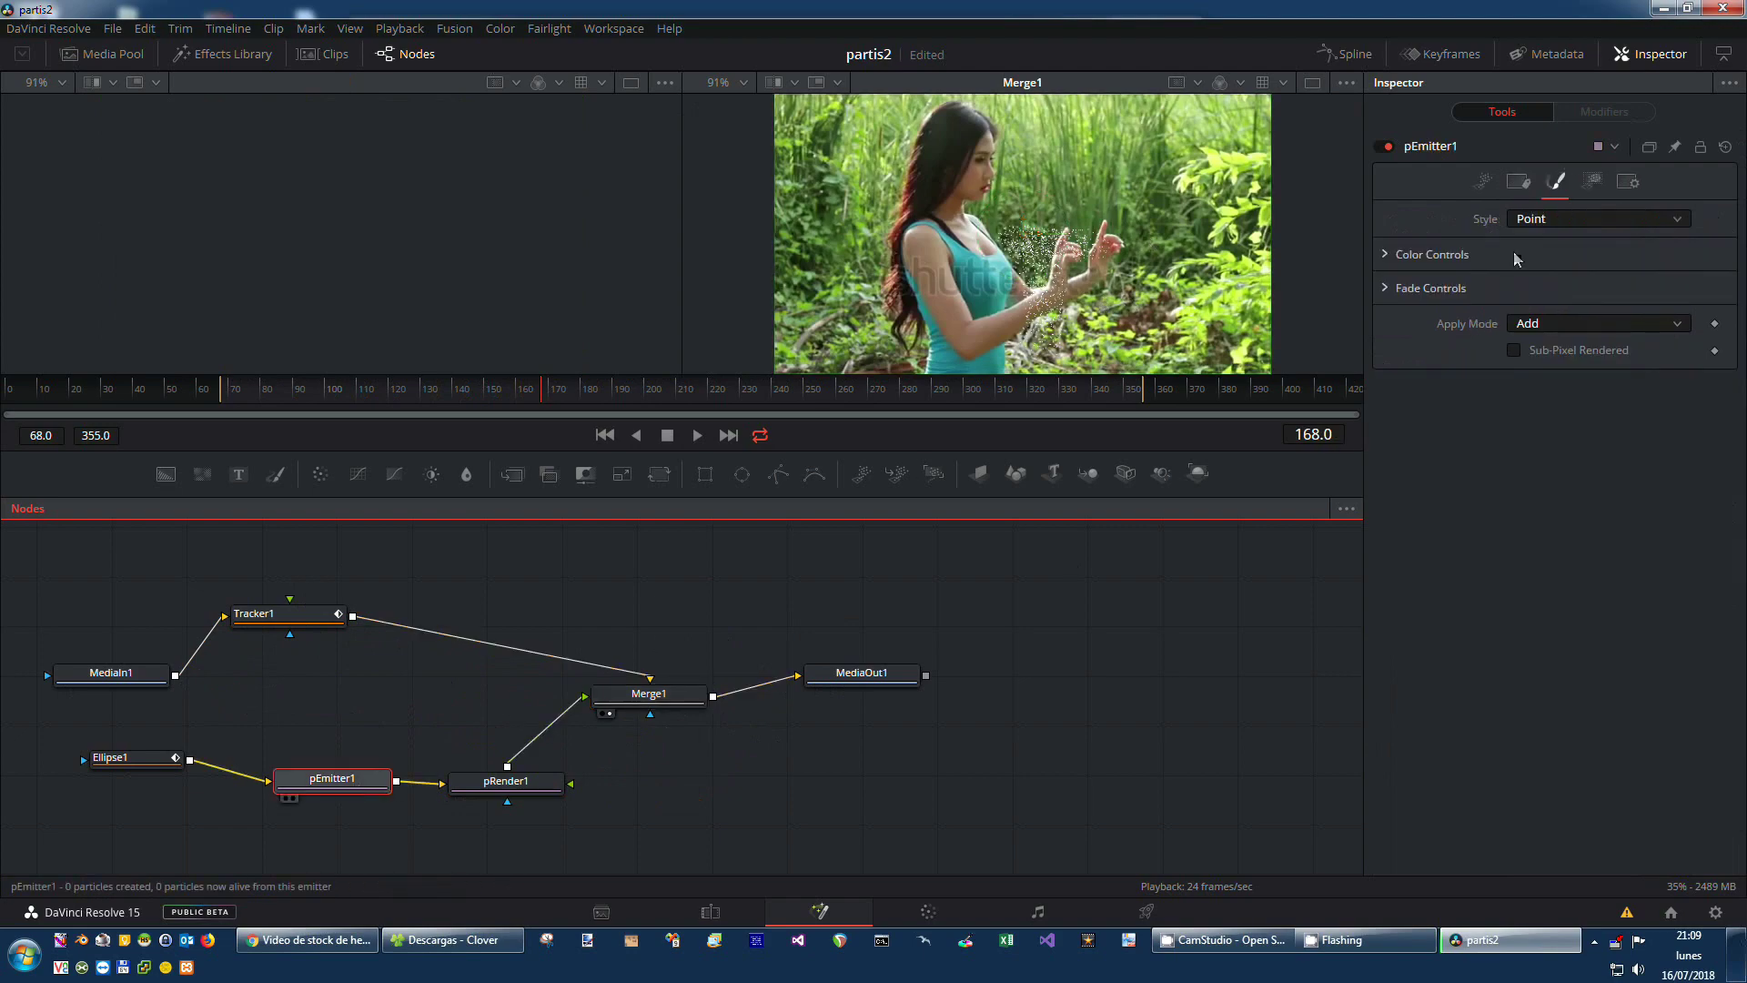
click(1456, 255)
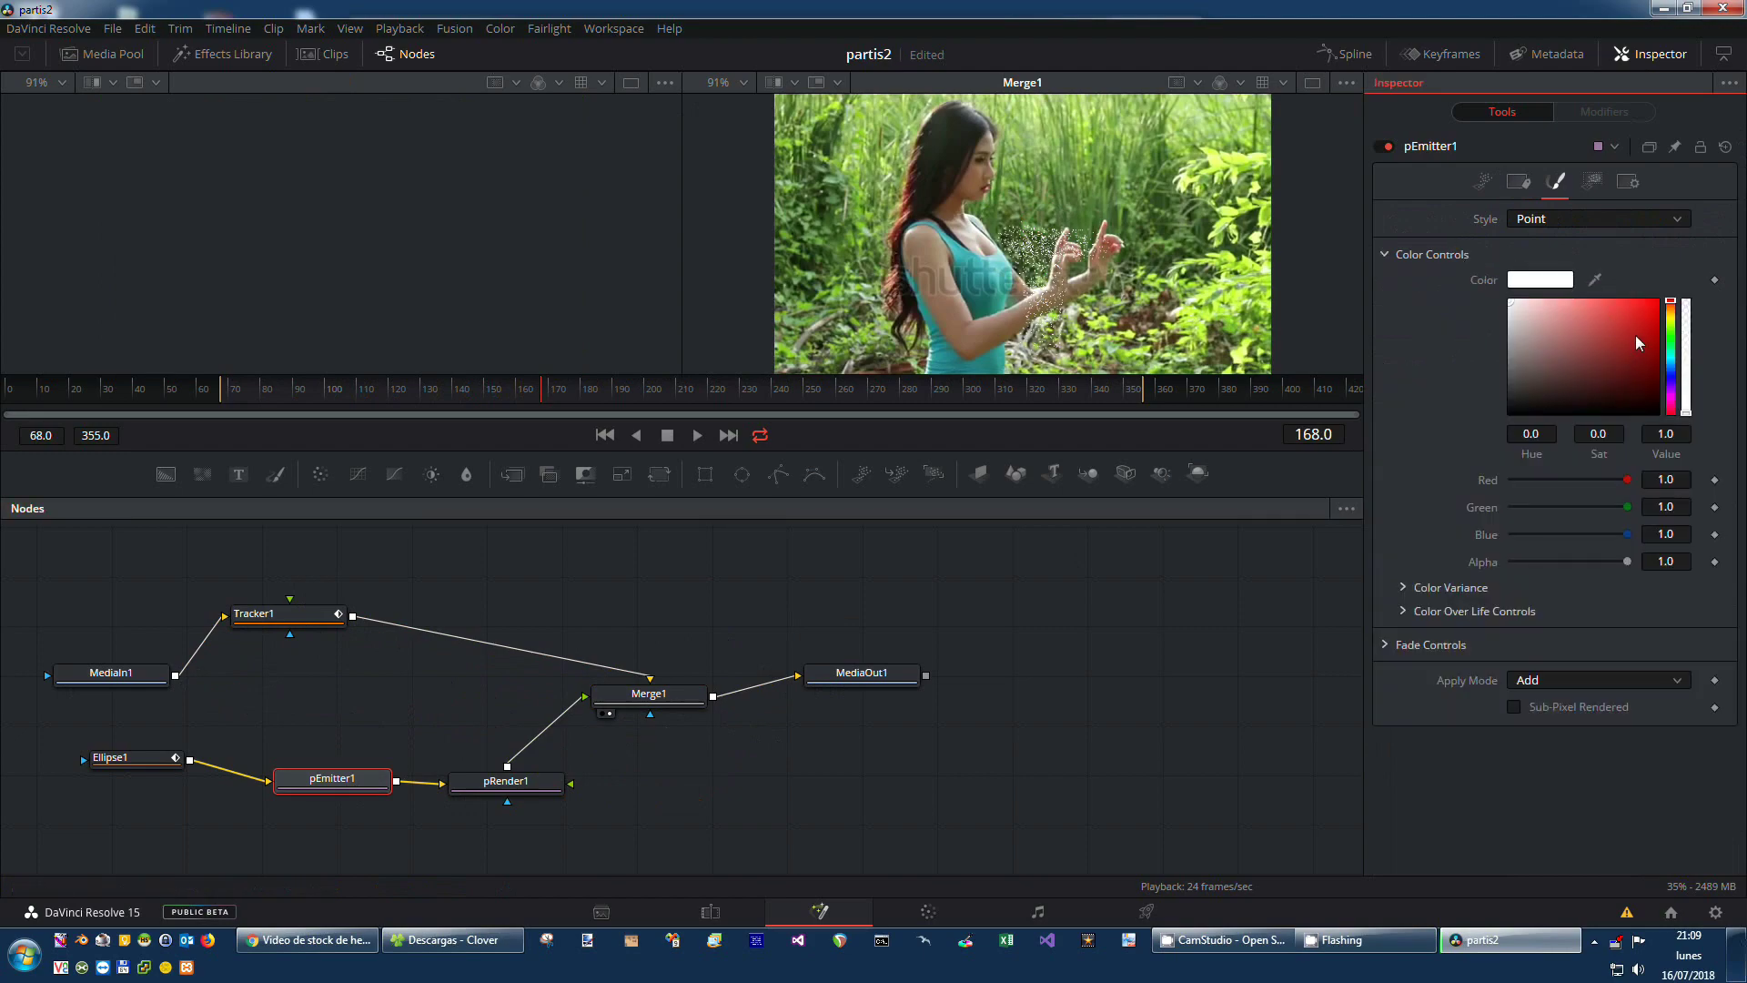
drag(1636, 336, 1647, 320)
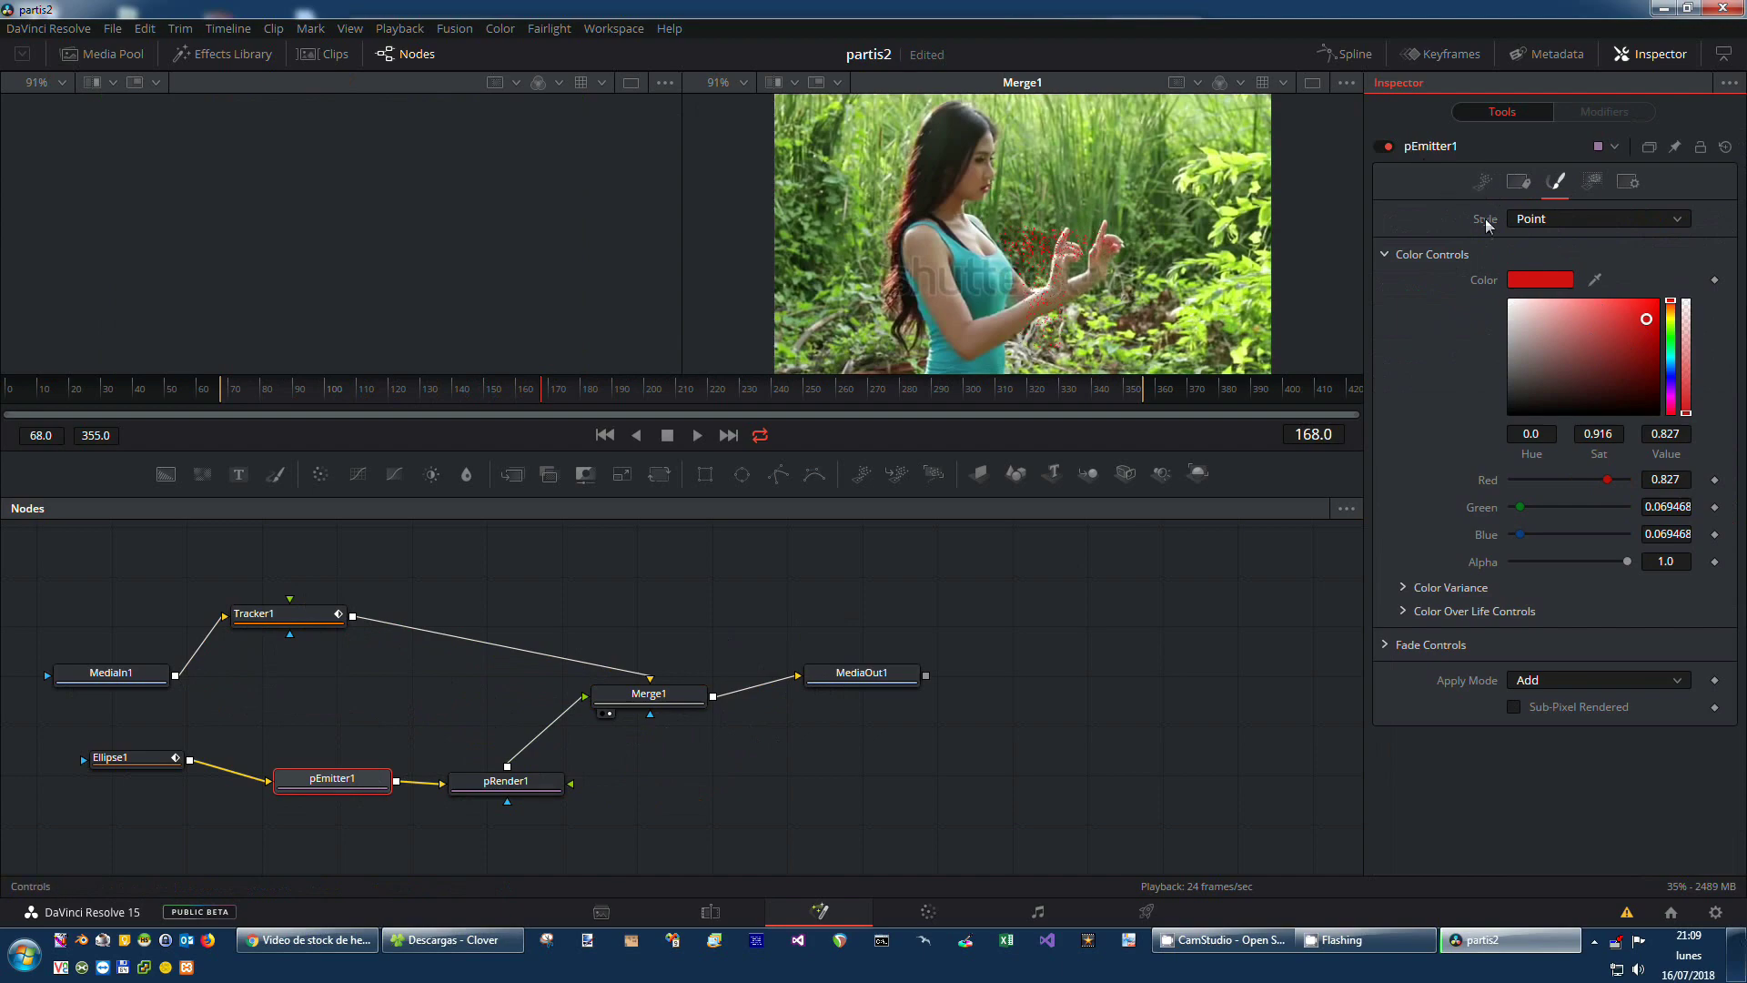
- Set the particle Velocity to 0.268 and play the composite to check the motion
click(1484, 182)
click(1450, 470)
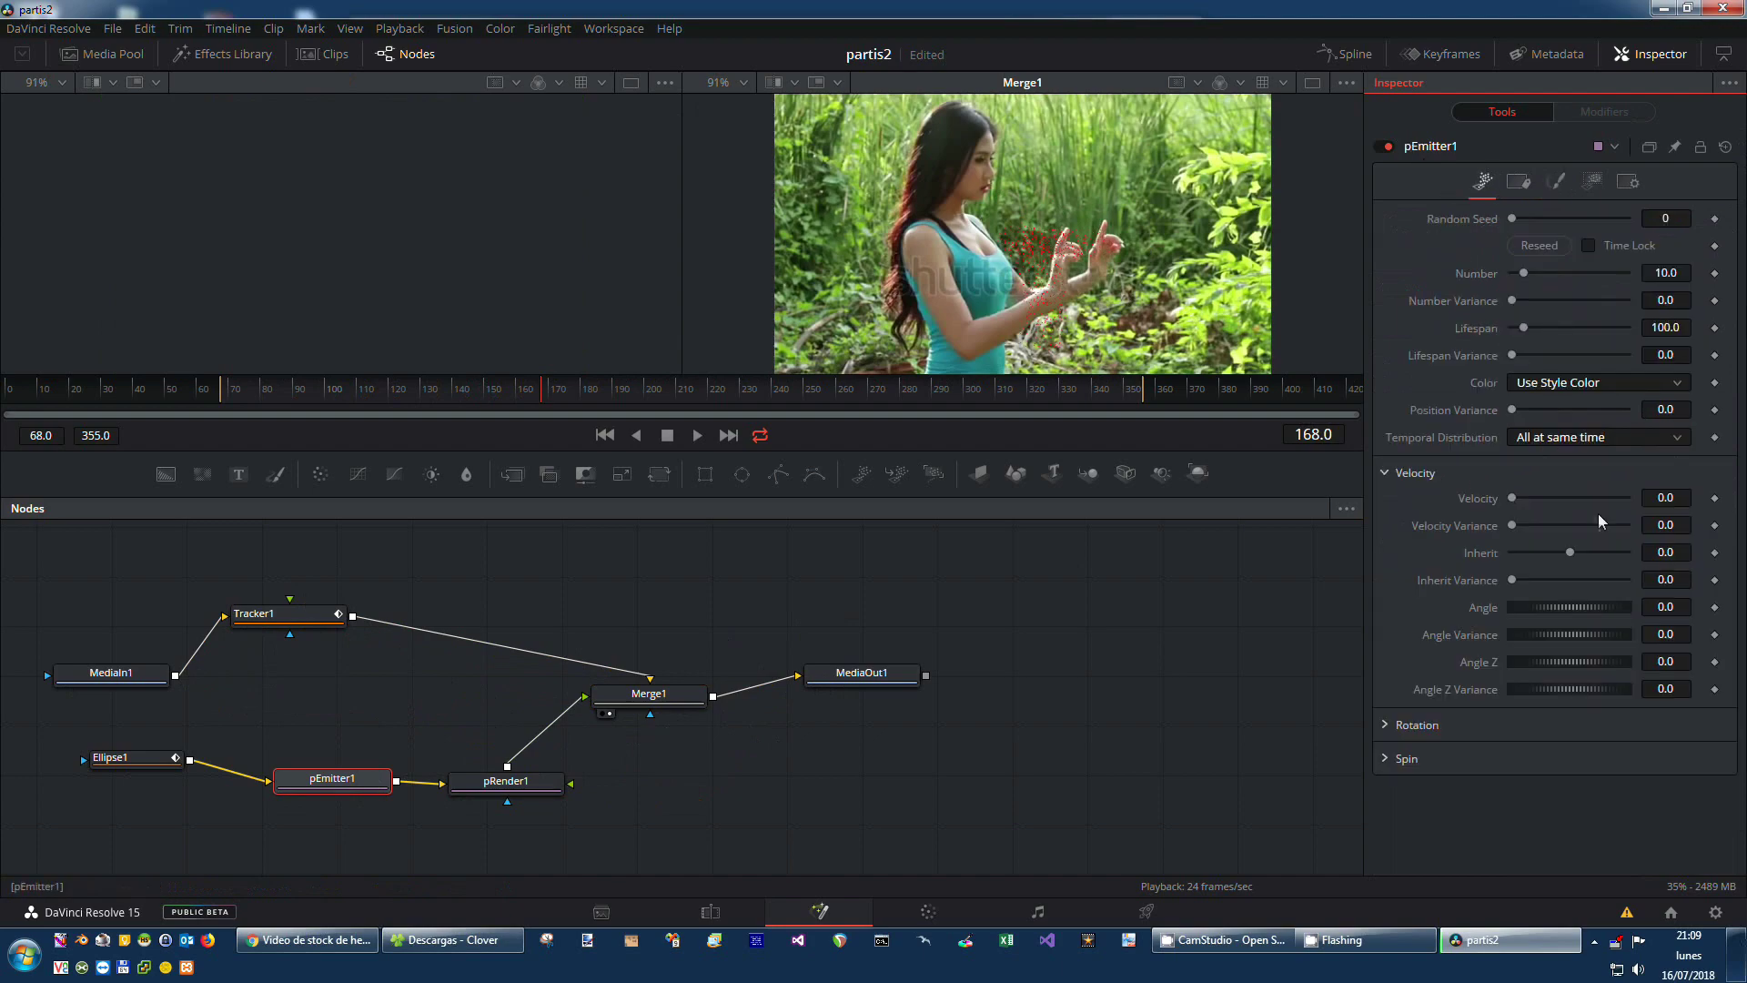
drag(1525, 497, 1548, 497)
click(697, 435)
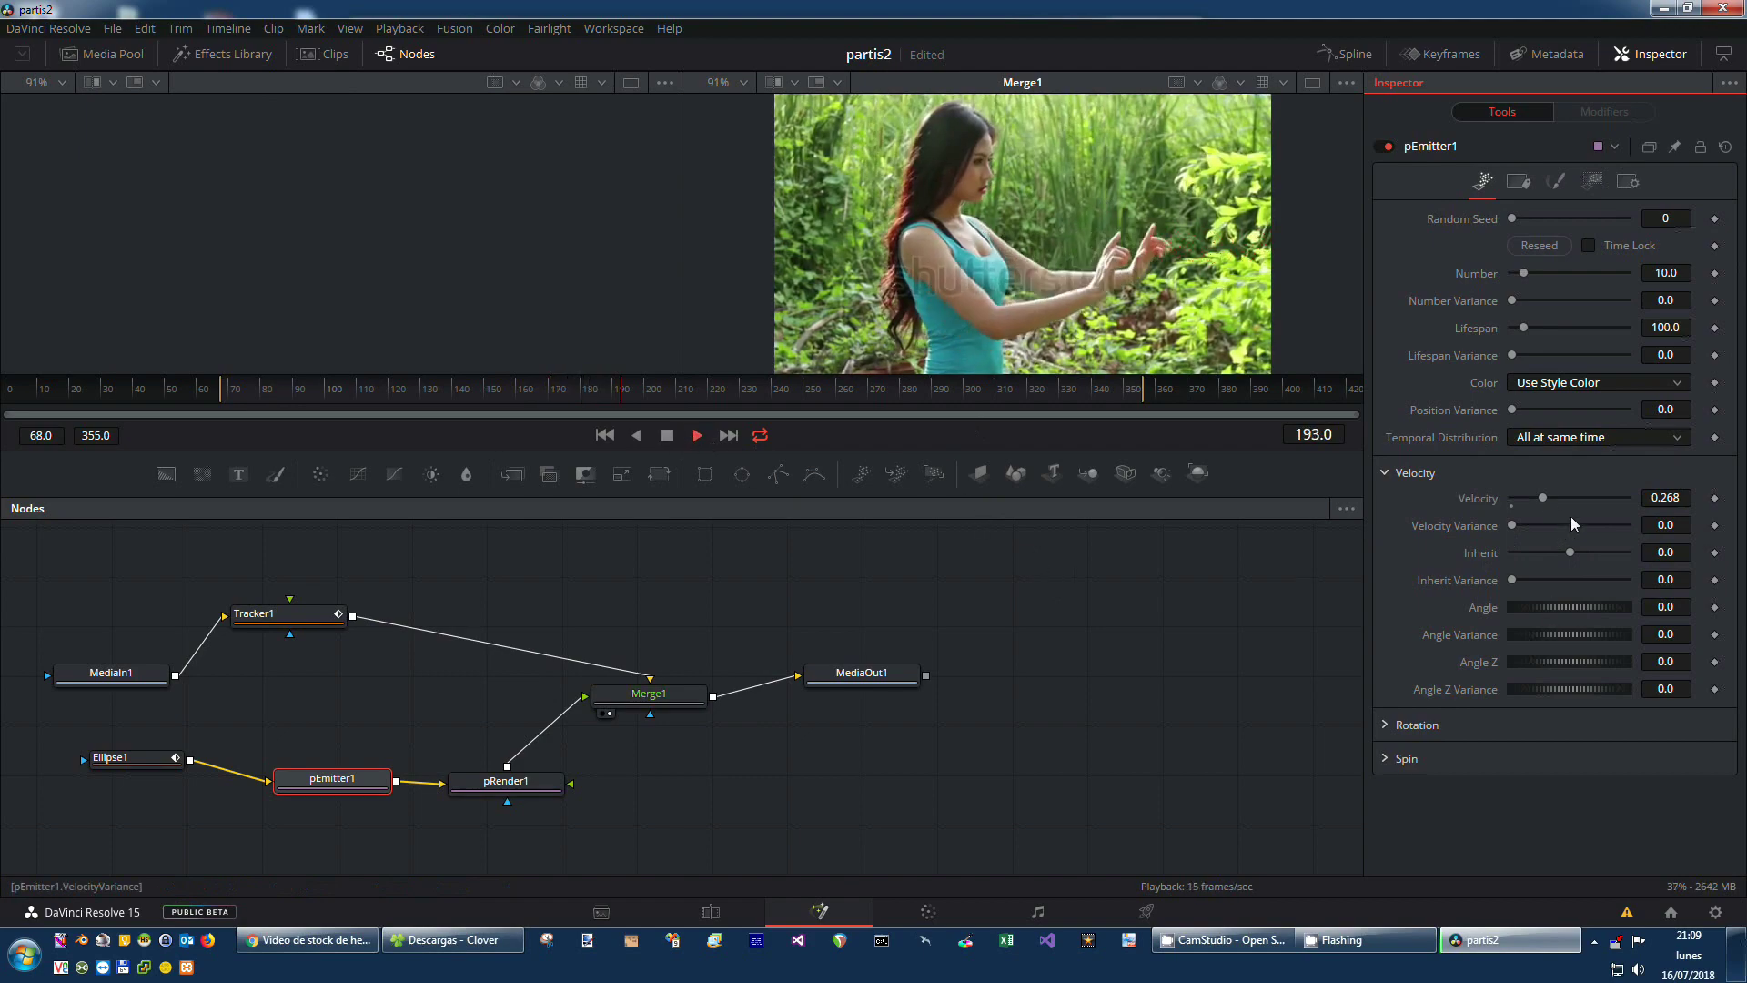
click(1591, 181)
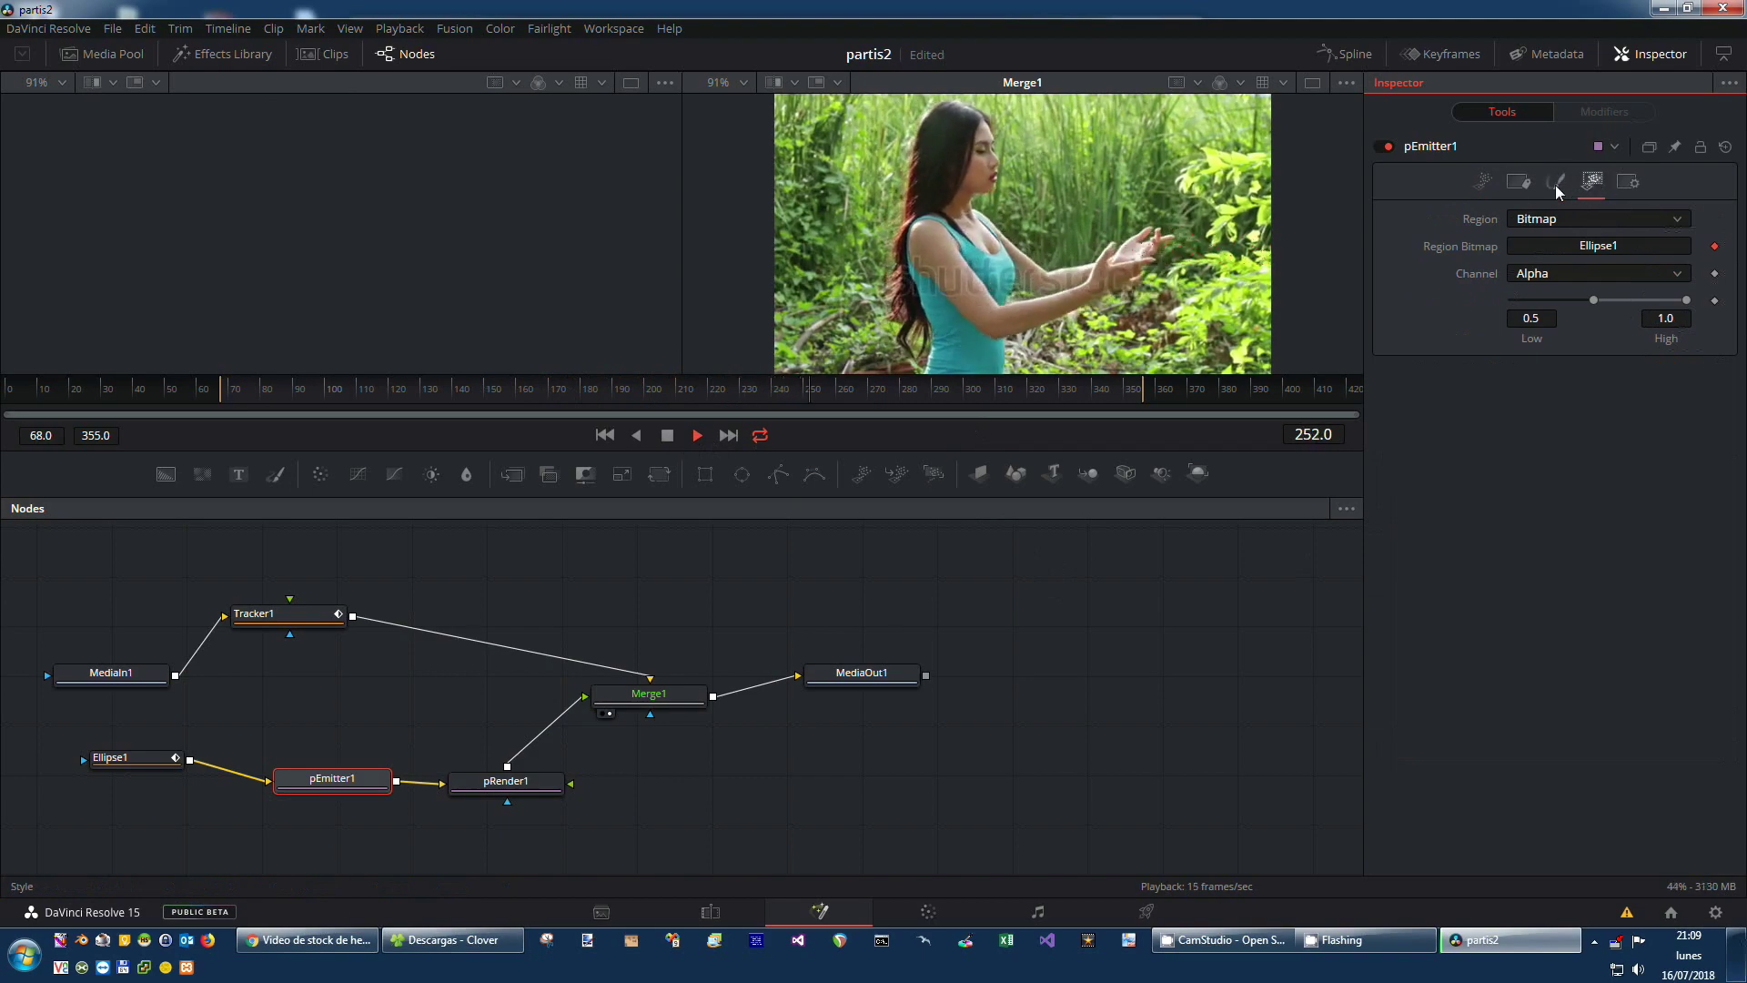
- Change the particle style to Blob with a size of 4.0
click(1555, 182)
click(1542, 224)
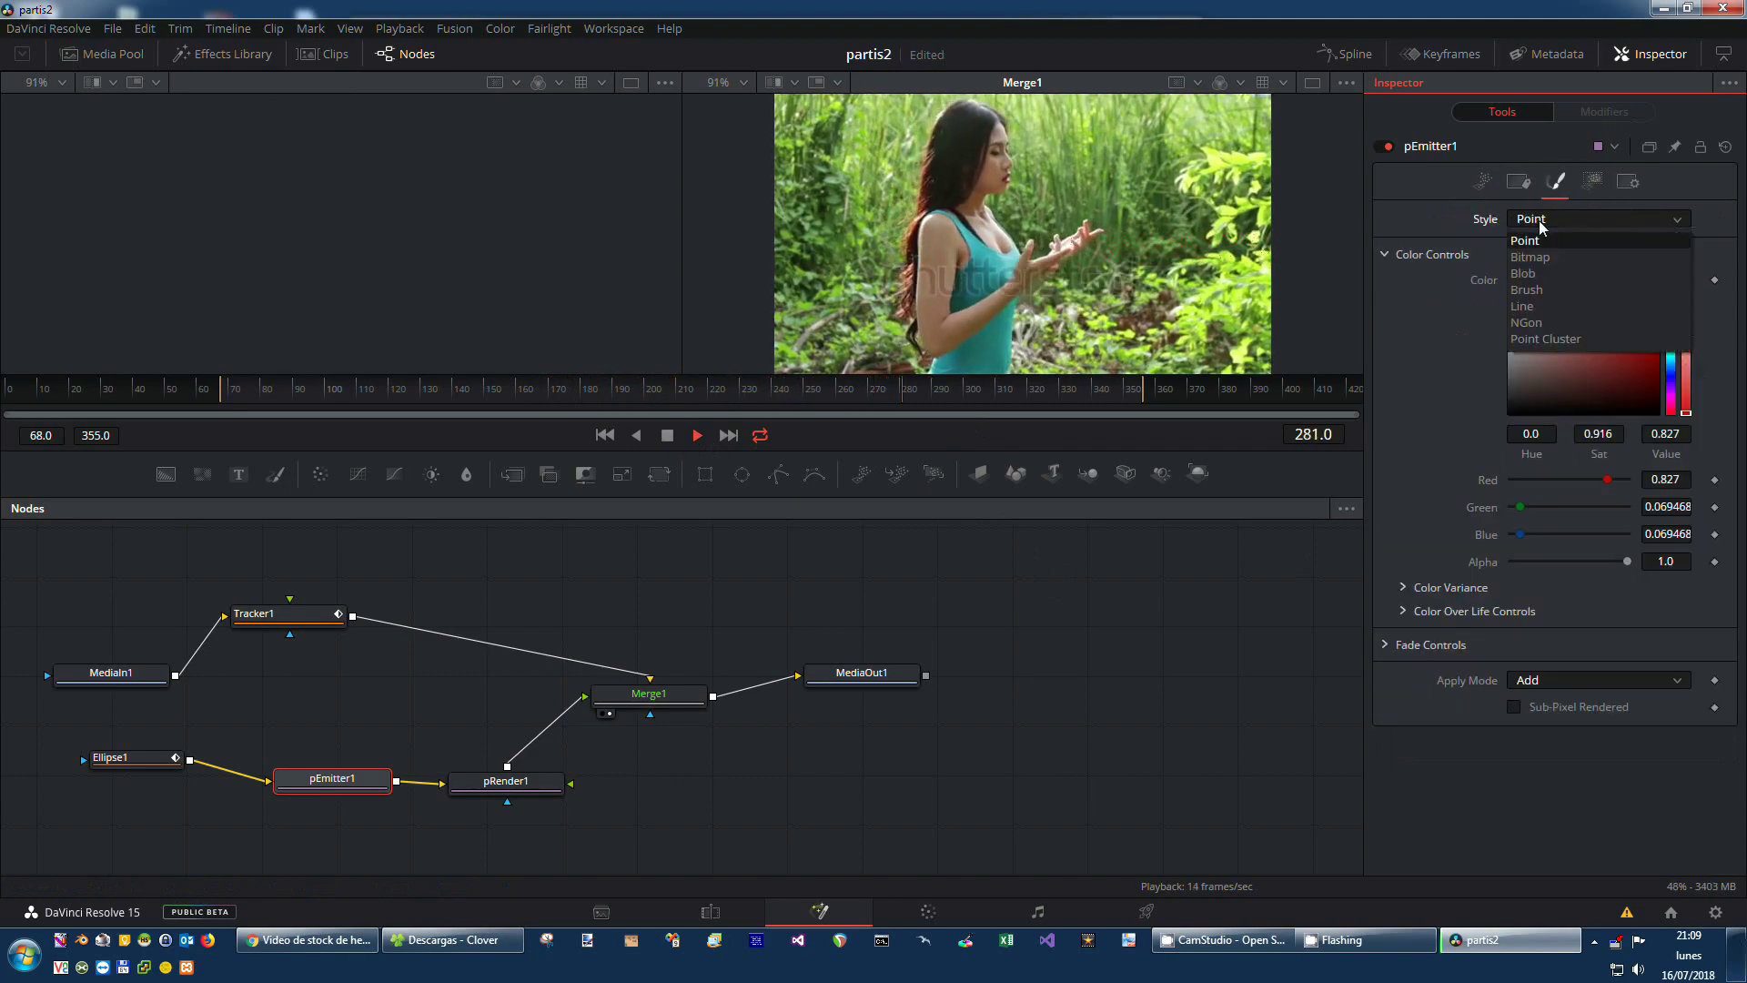
click(1522, 274)
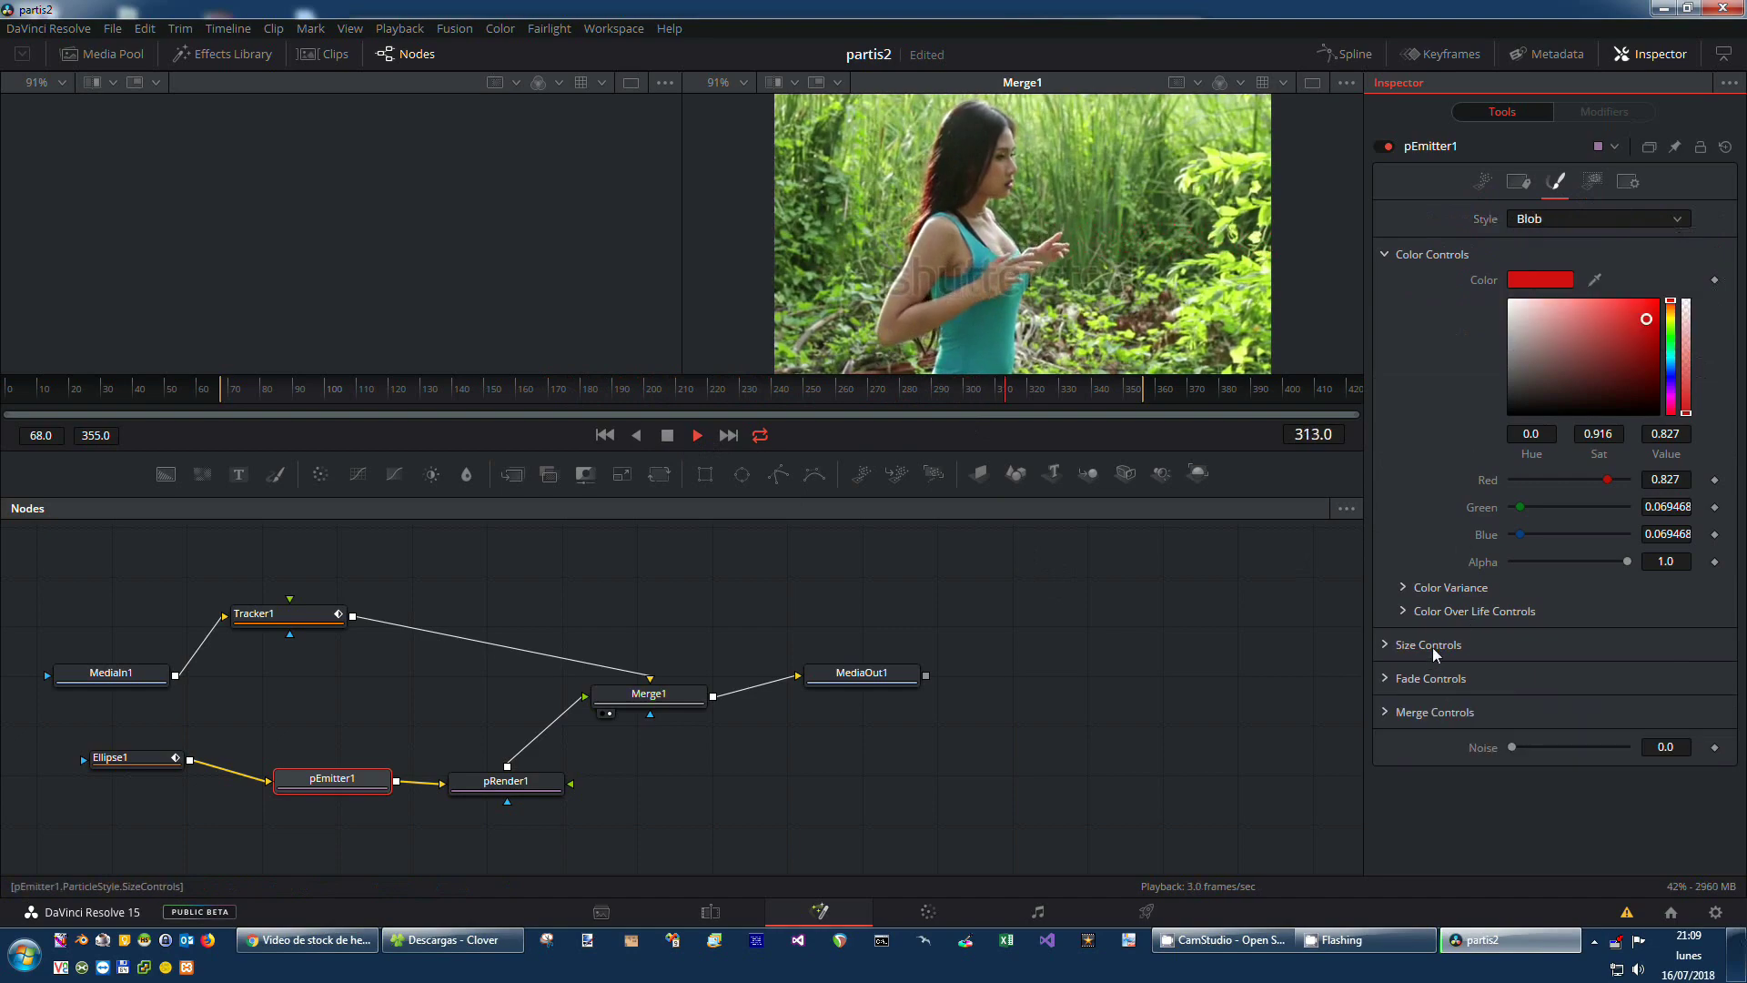
click(1432, 646)
click(1681, 670)
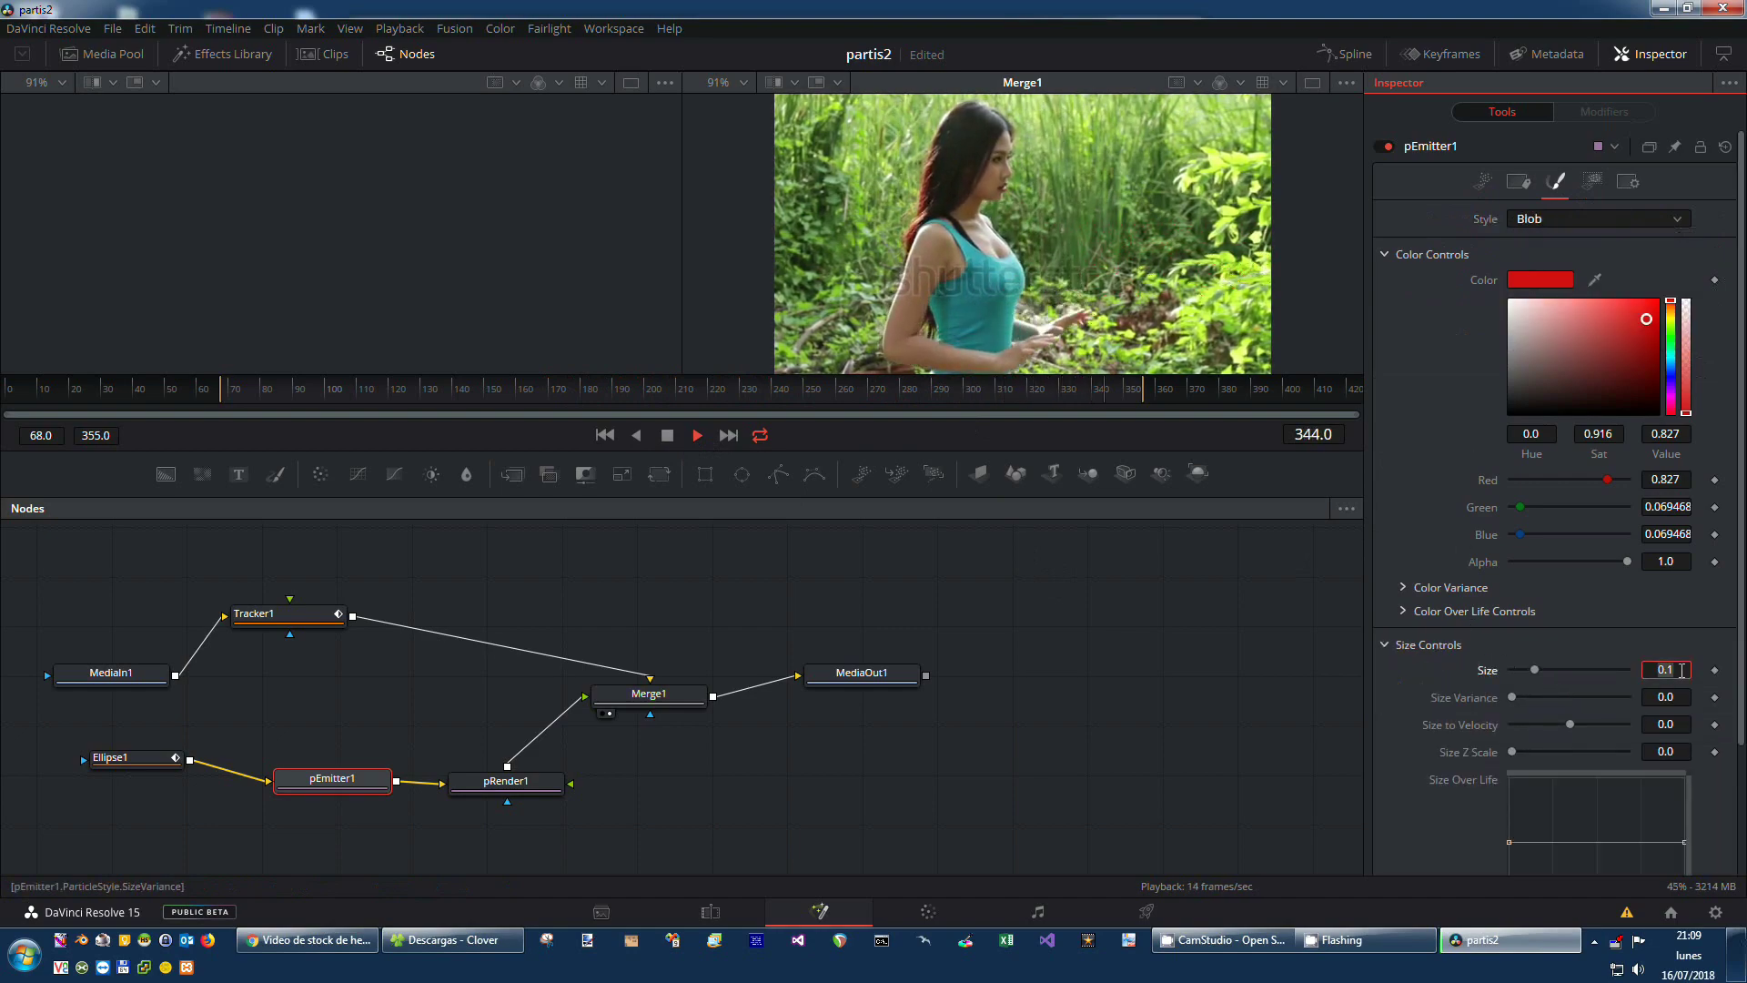
text(4)
key(Tab)
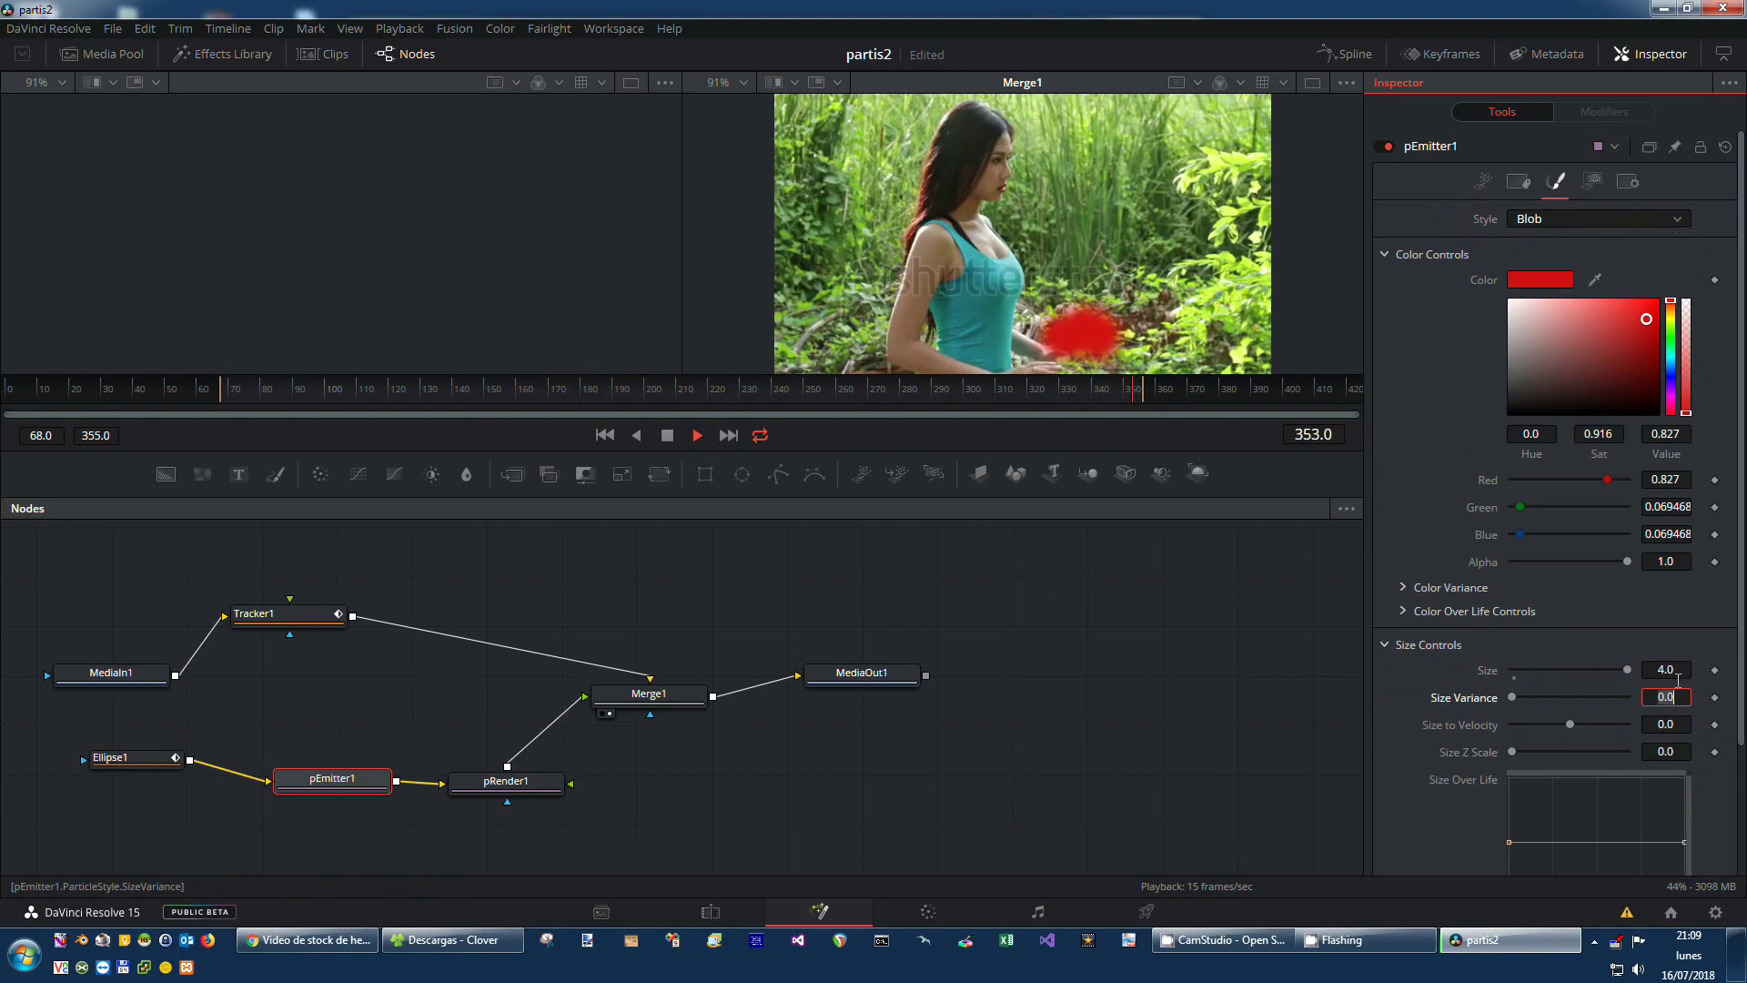
- Emit 1.0 particle per frame and set Angle Variance to 62.6
click(1482, 182)
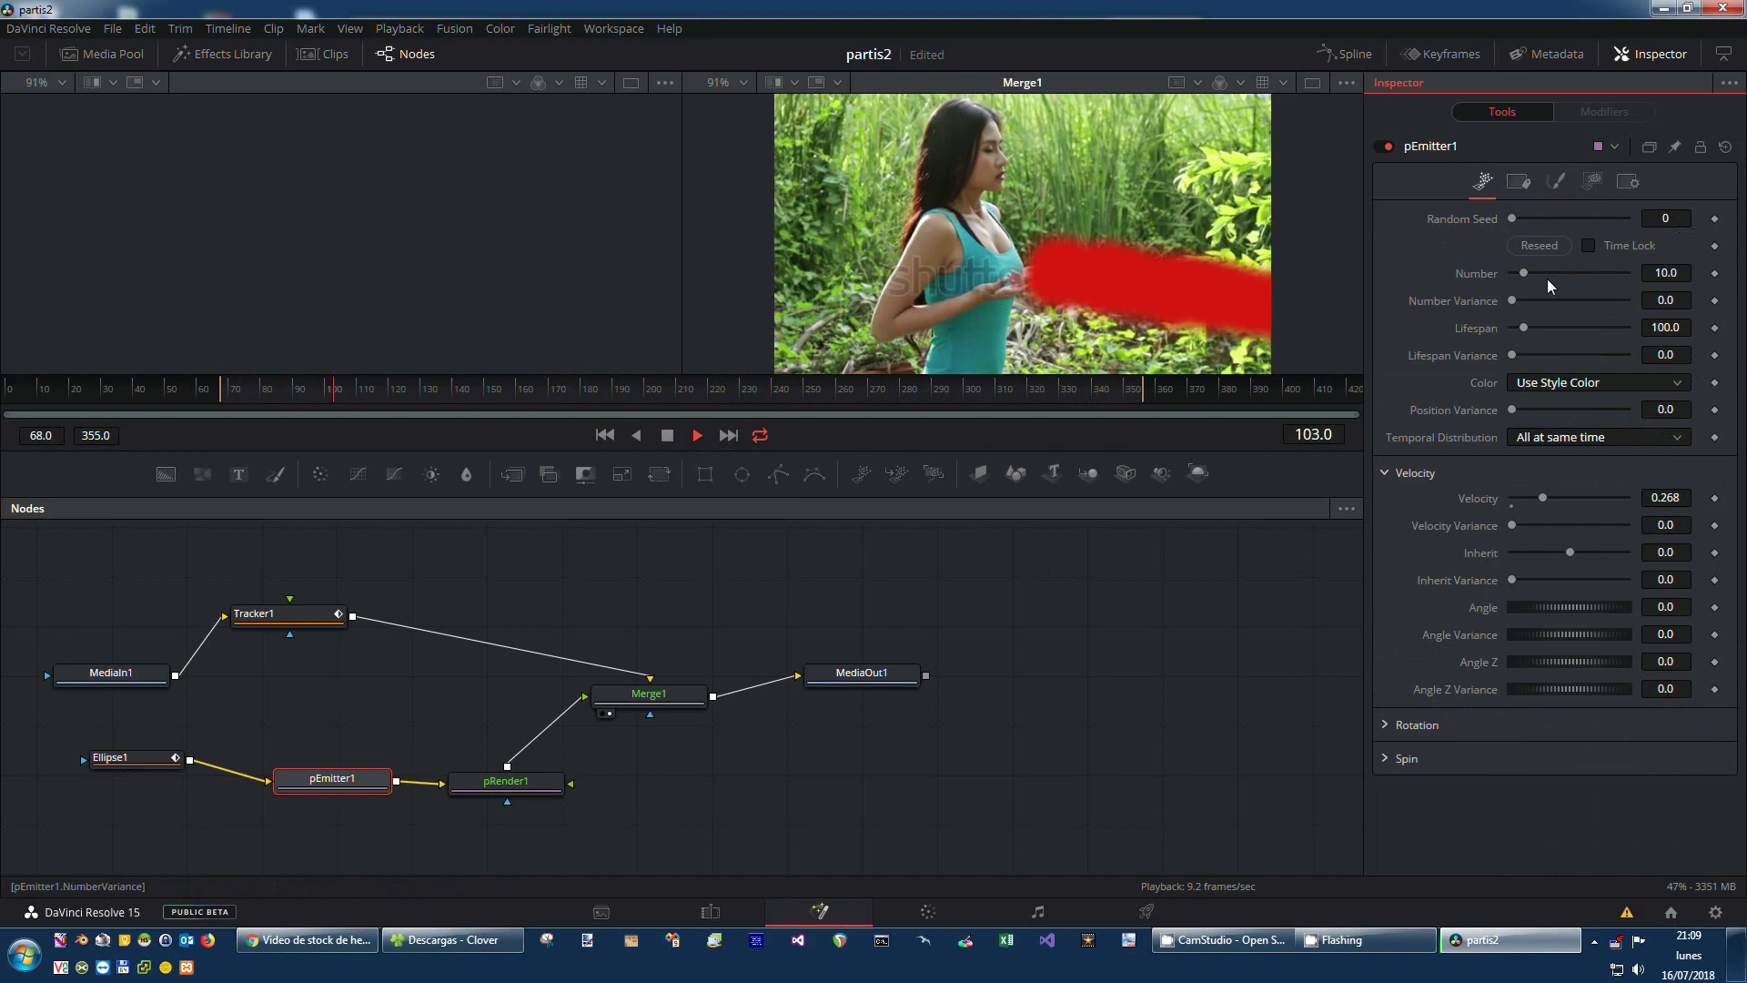
click(1667, 273)
text(1)
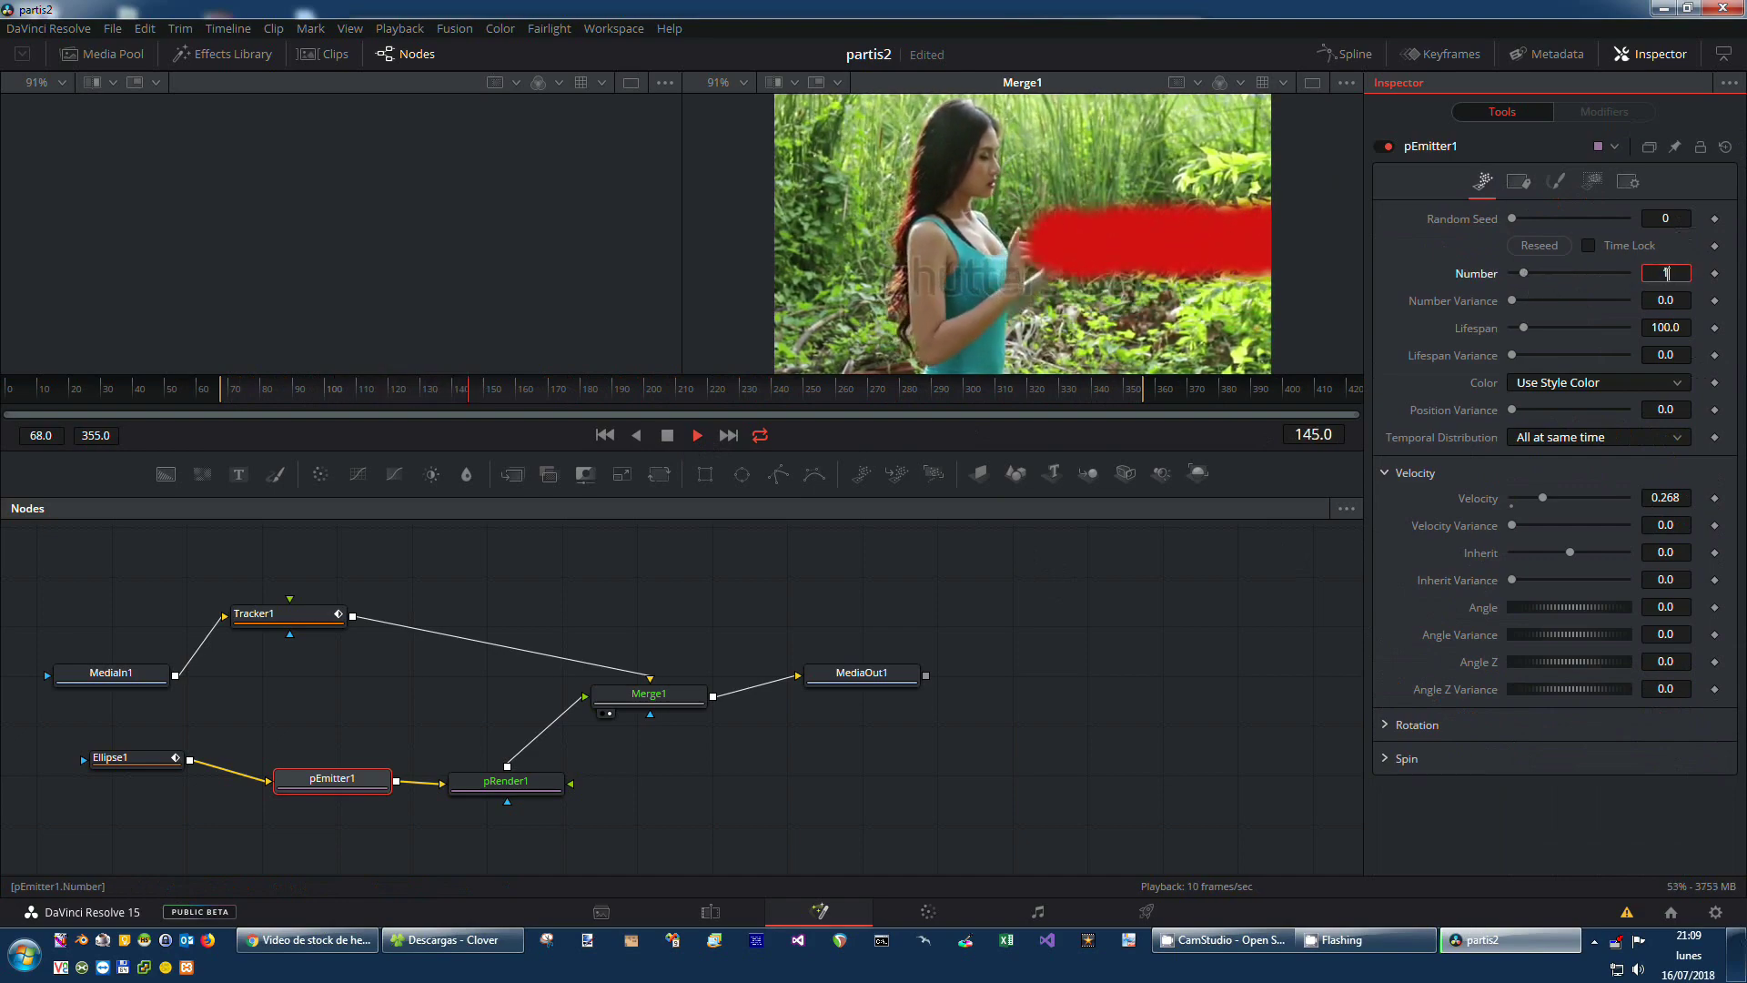
key(Tab)
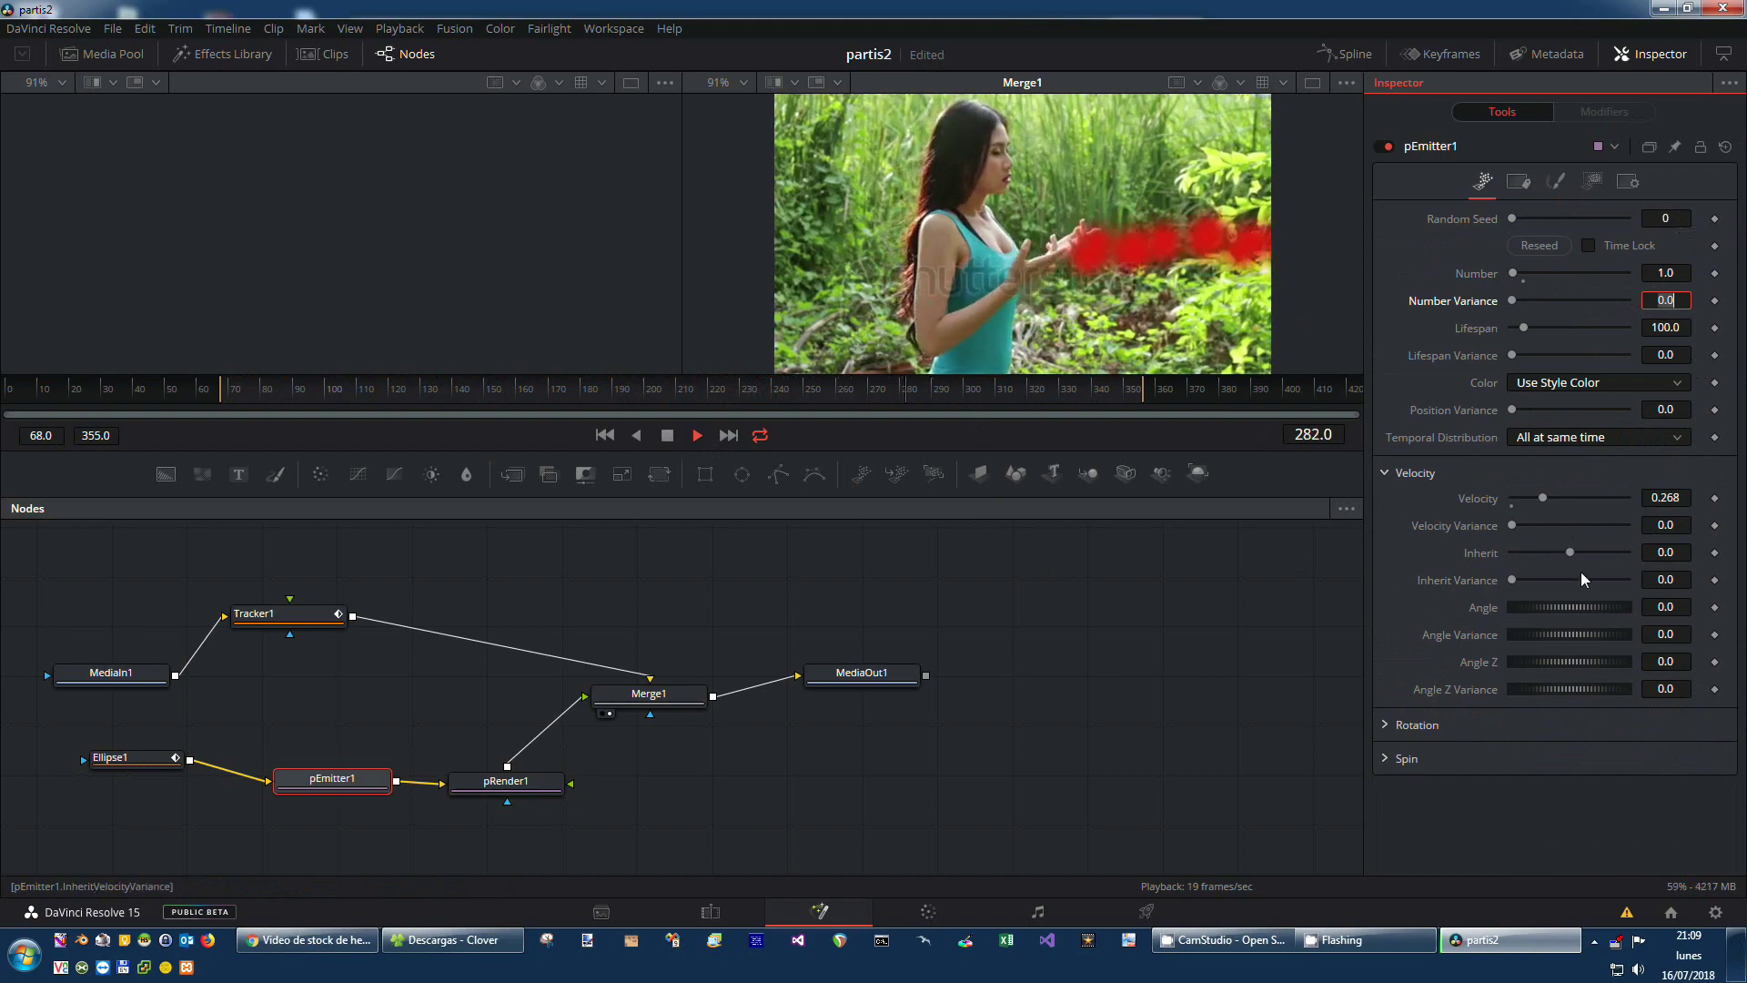
drag(1583, 633, 1592, 634)
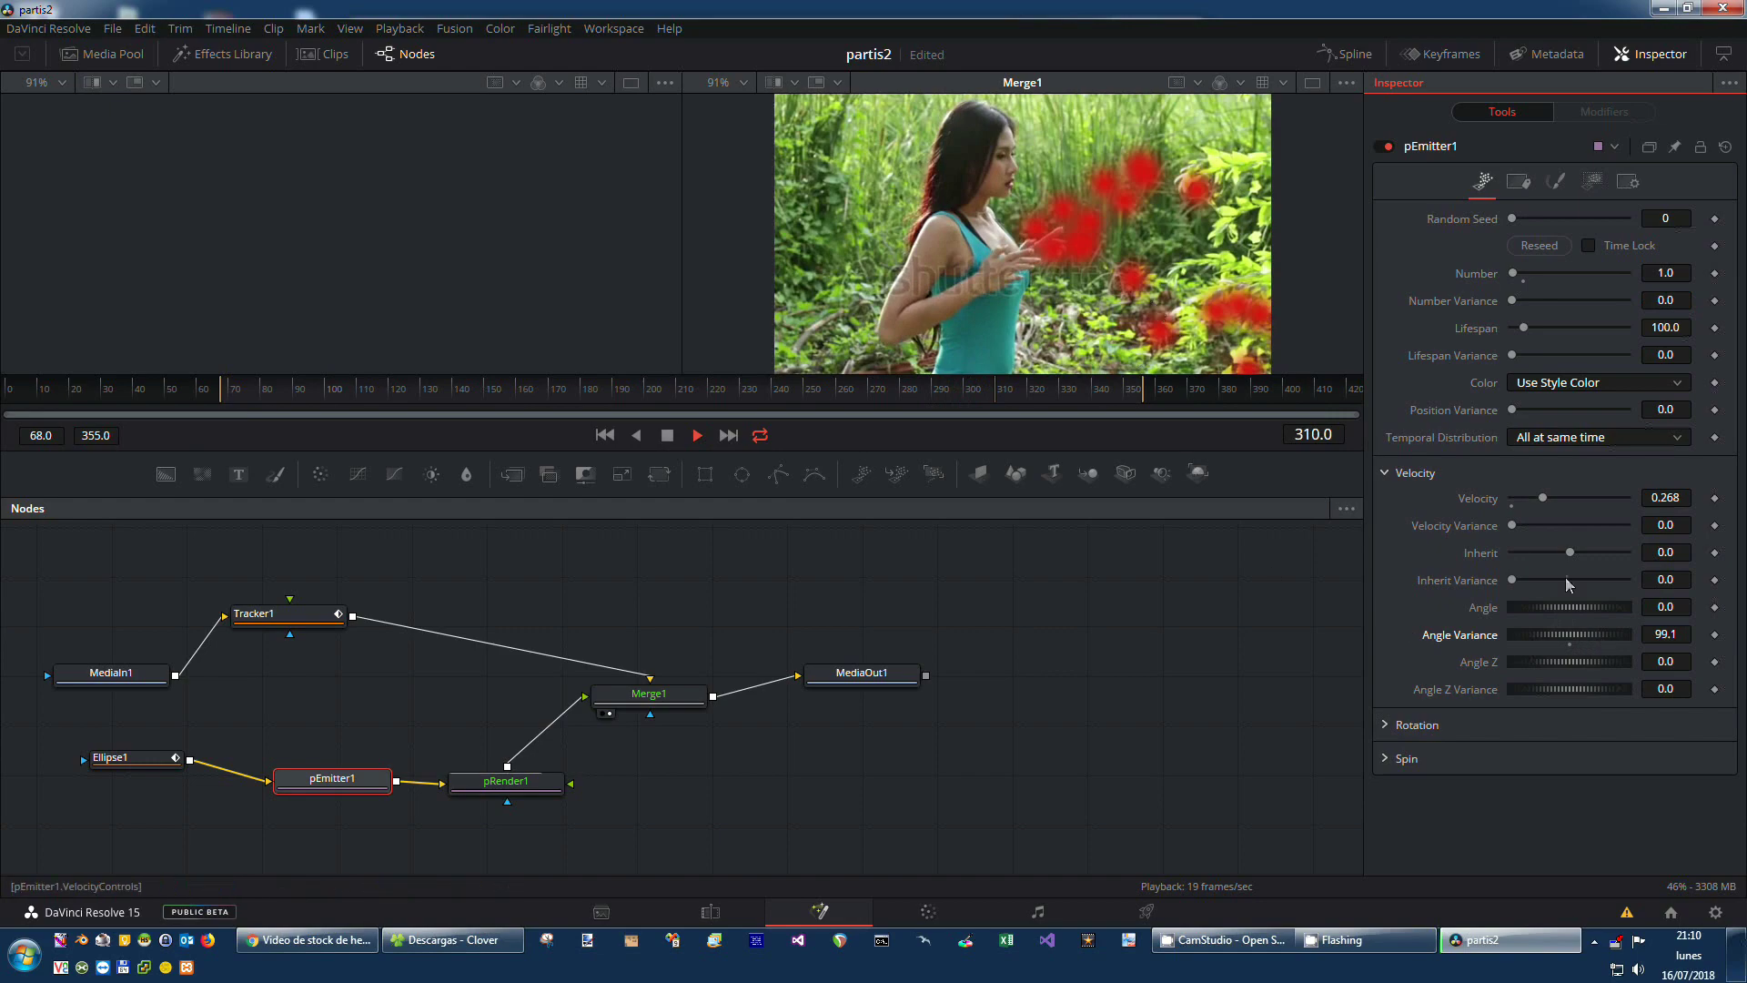
drag(1570, 637, 1567, 631)
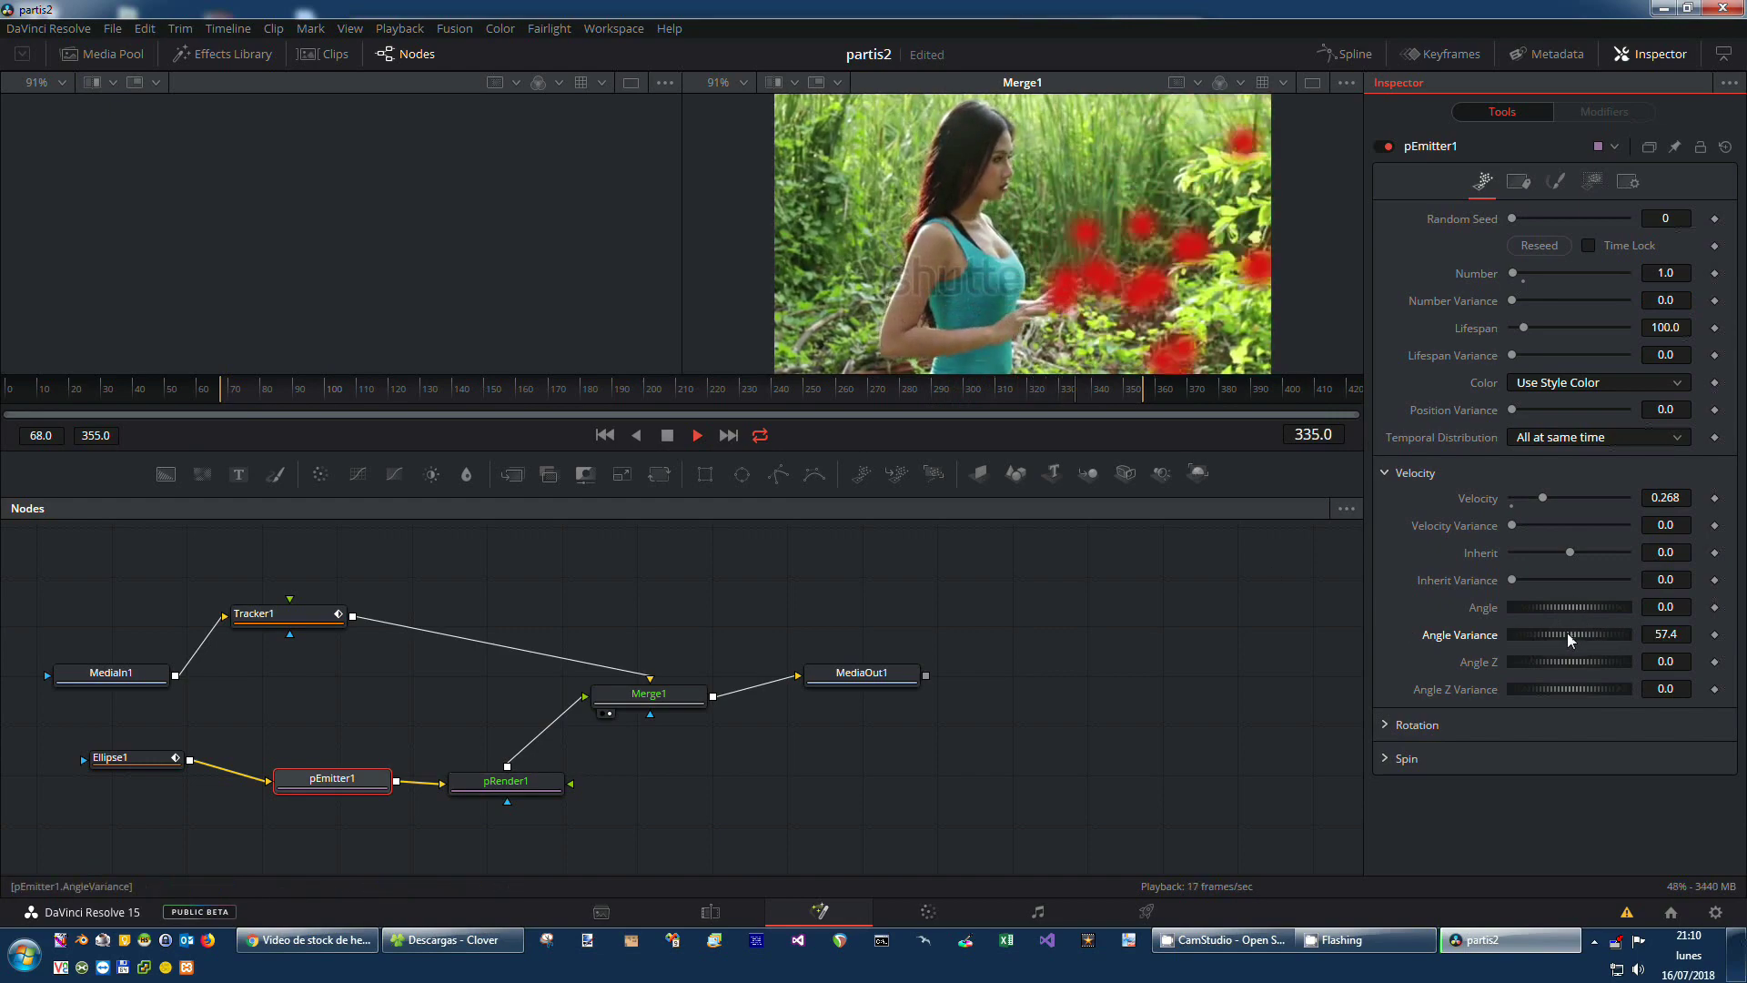
- Give pRender1 a Glow of 0.874 and a Blur of 24.4
click(546, 783)
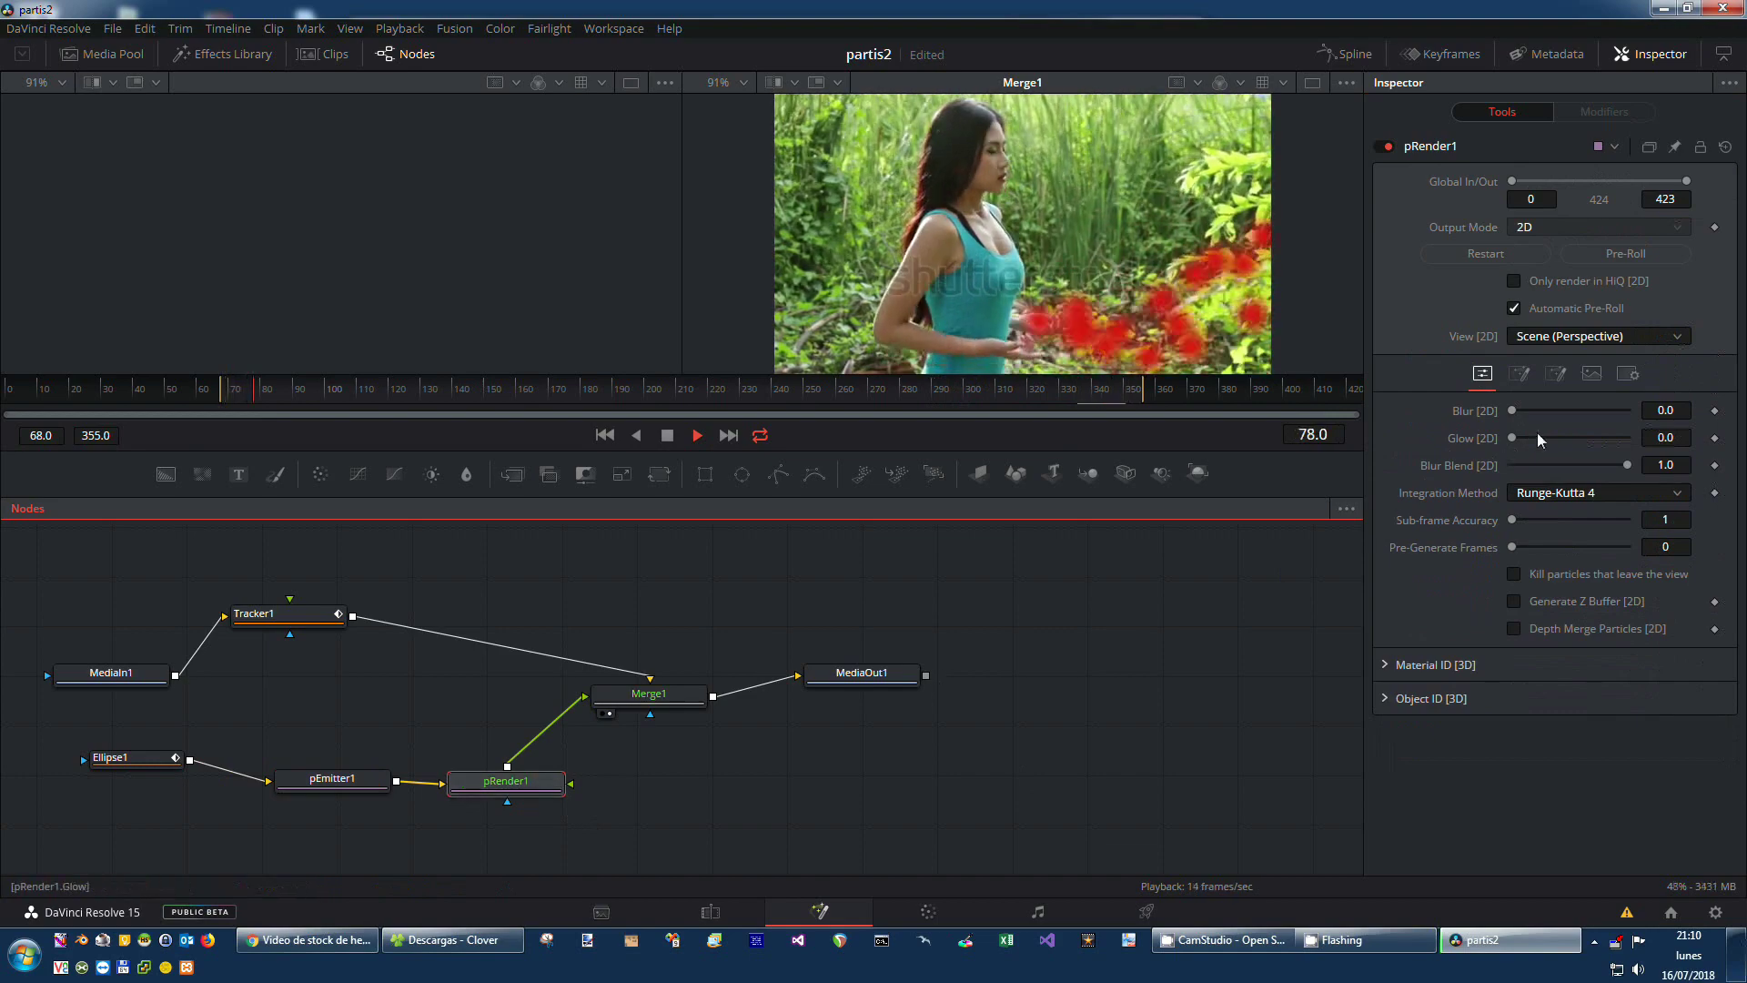
mouse_move(1532, 435)
mouse_down()
mouse_move(1549, 435)
mouse_move(1521, 413)
mouse_move(1618, 437)
mouse_up()
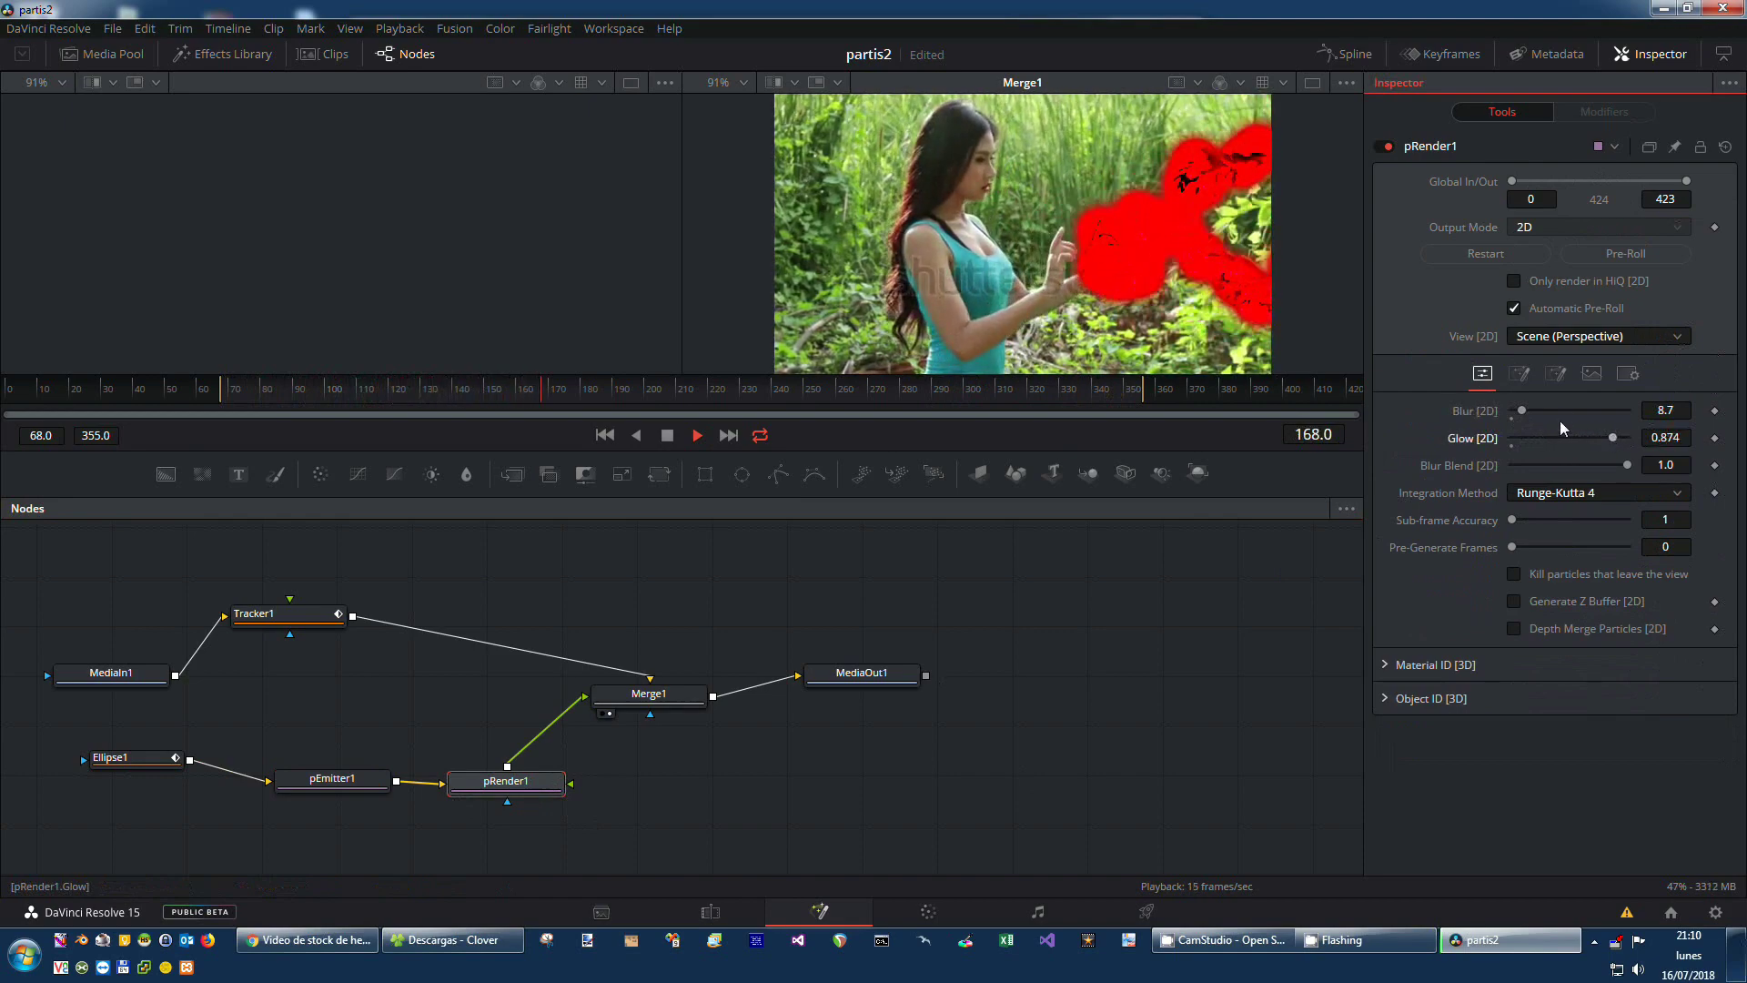
drag(1523, 410, 1542, 408)
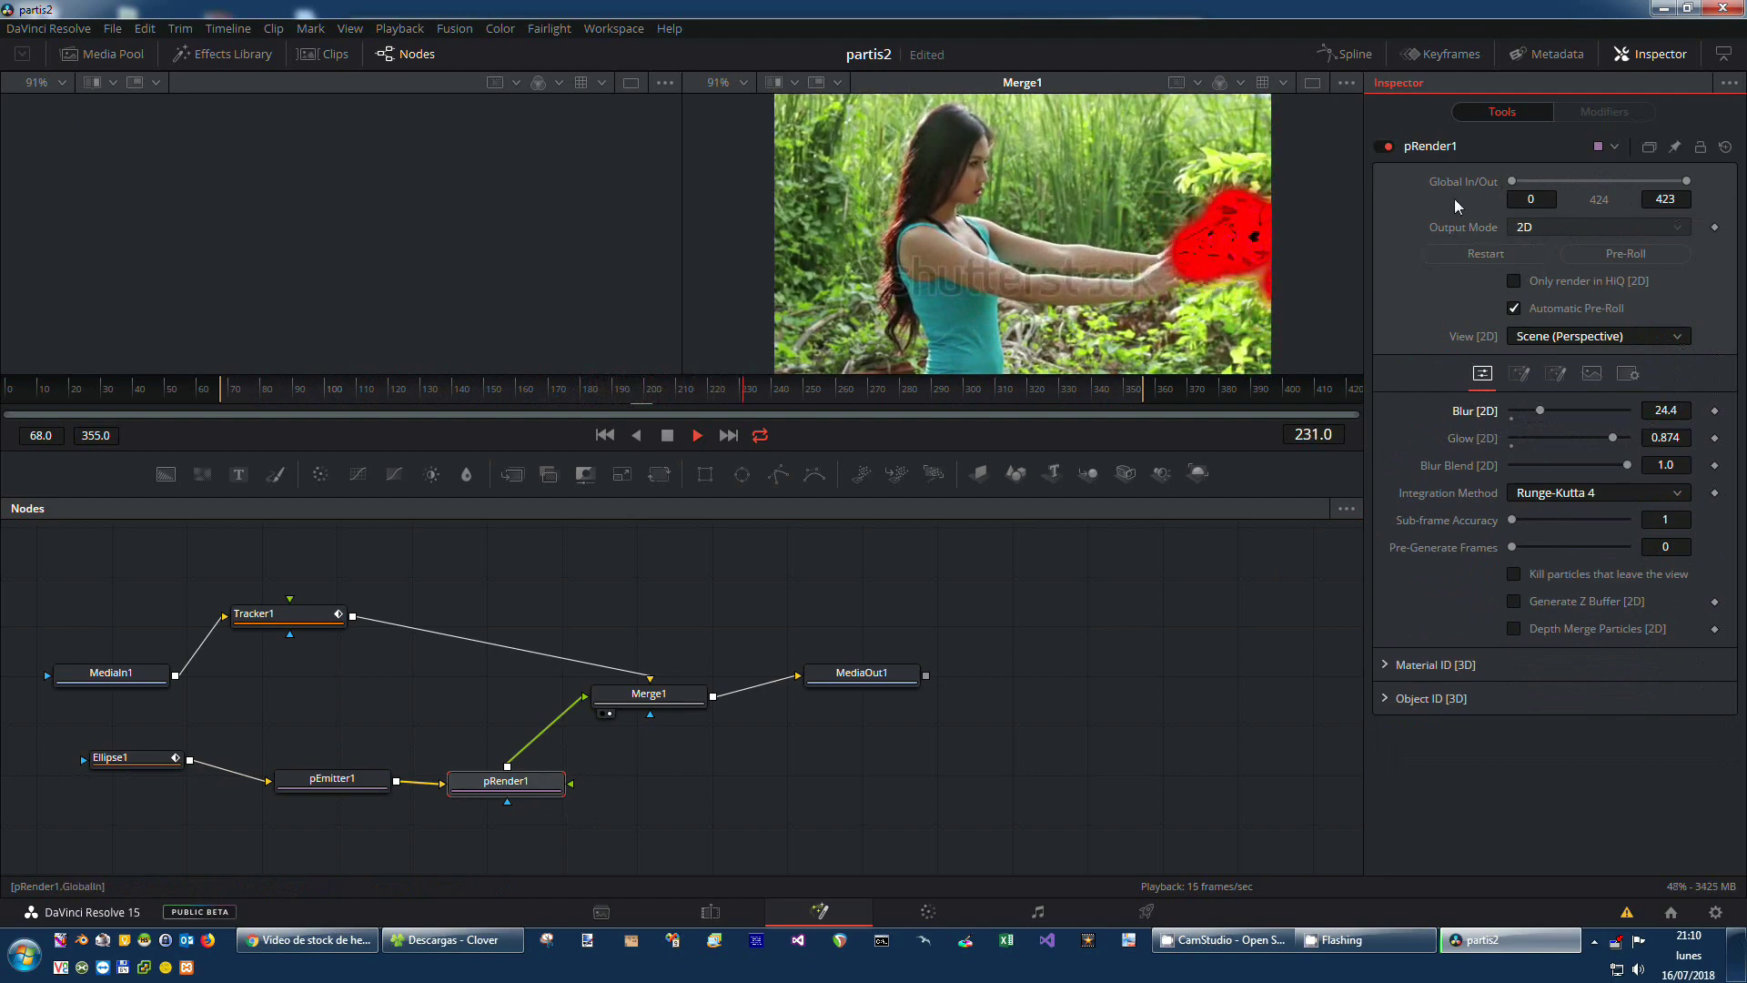
- View the Ellipse1 shape, then show the Merge1 composite and reselect pEmitter1
click(144, 769)
key(2)
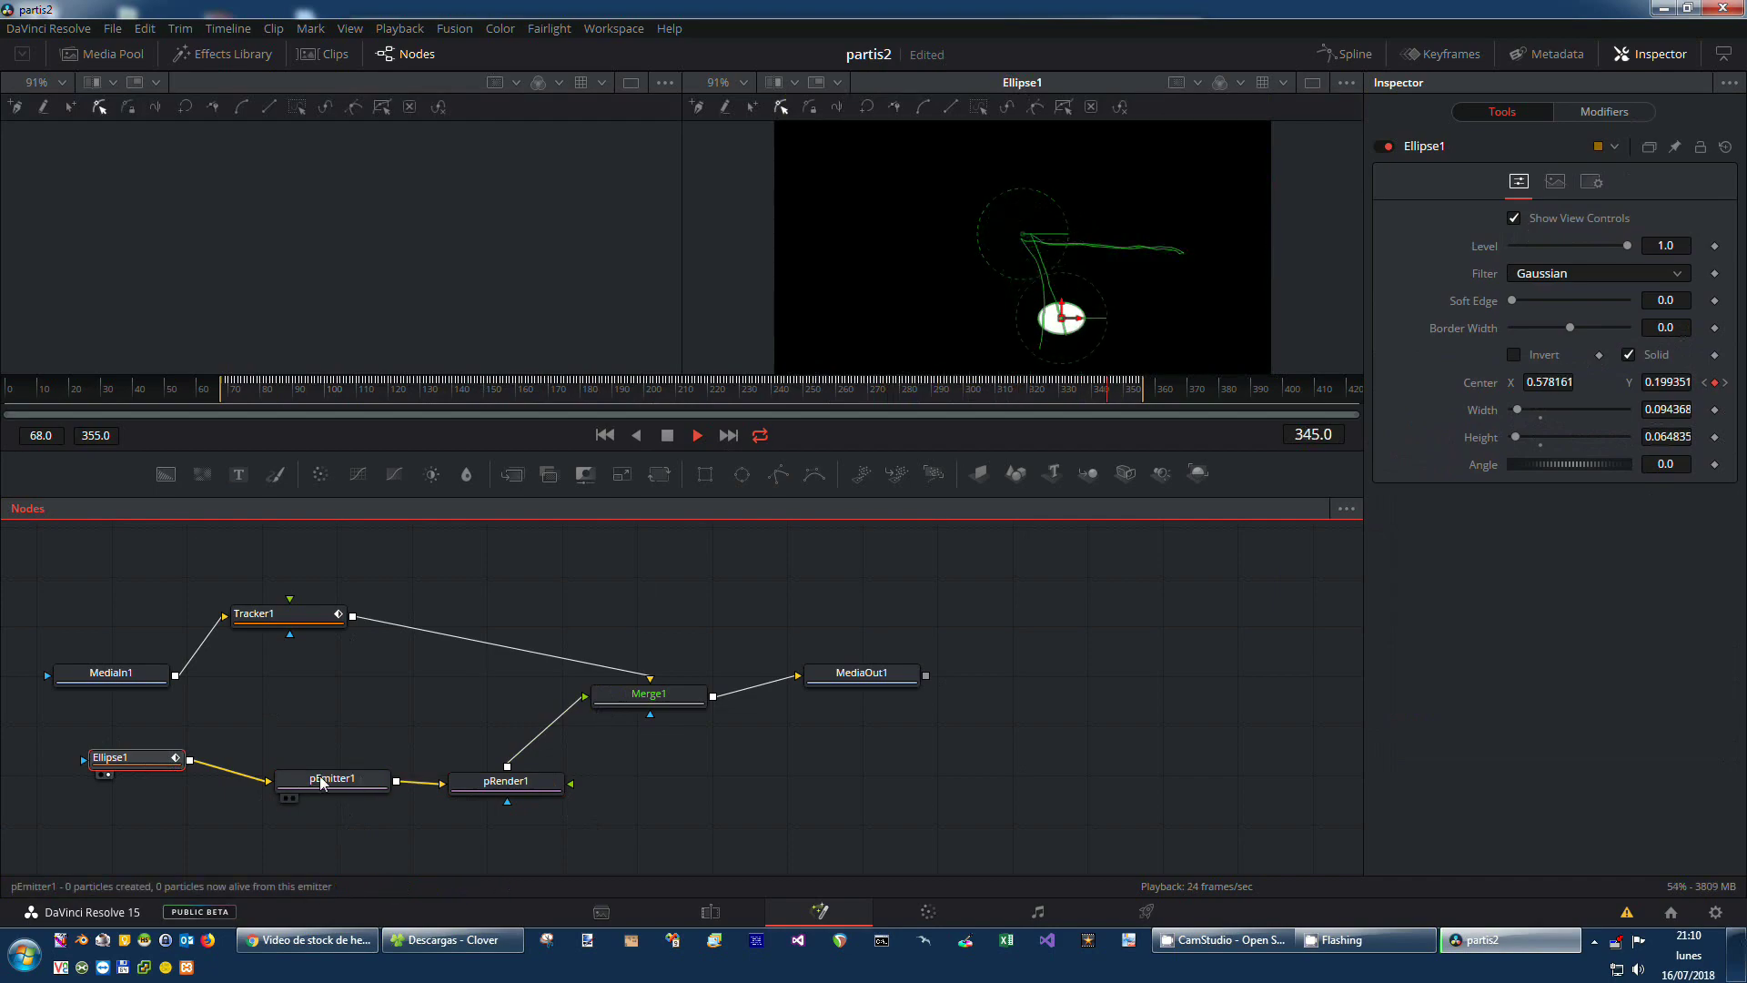
click(376, 778)
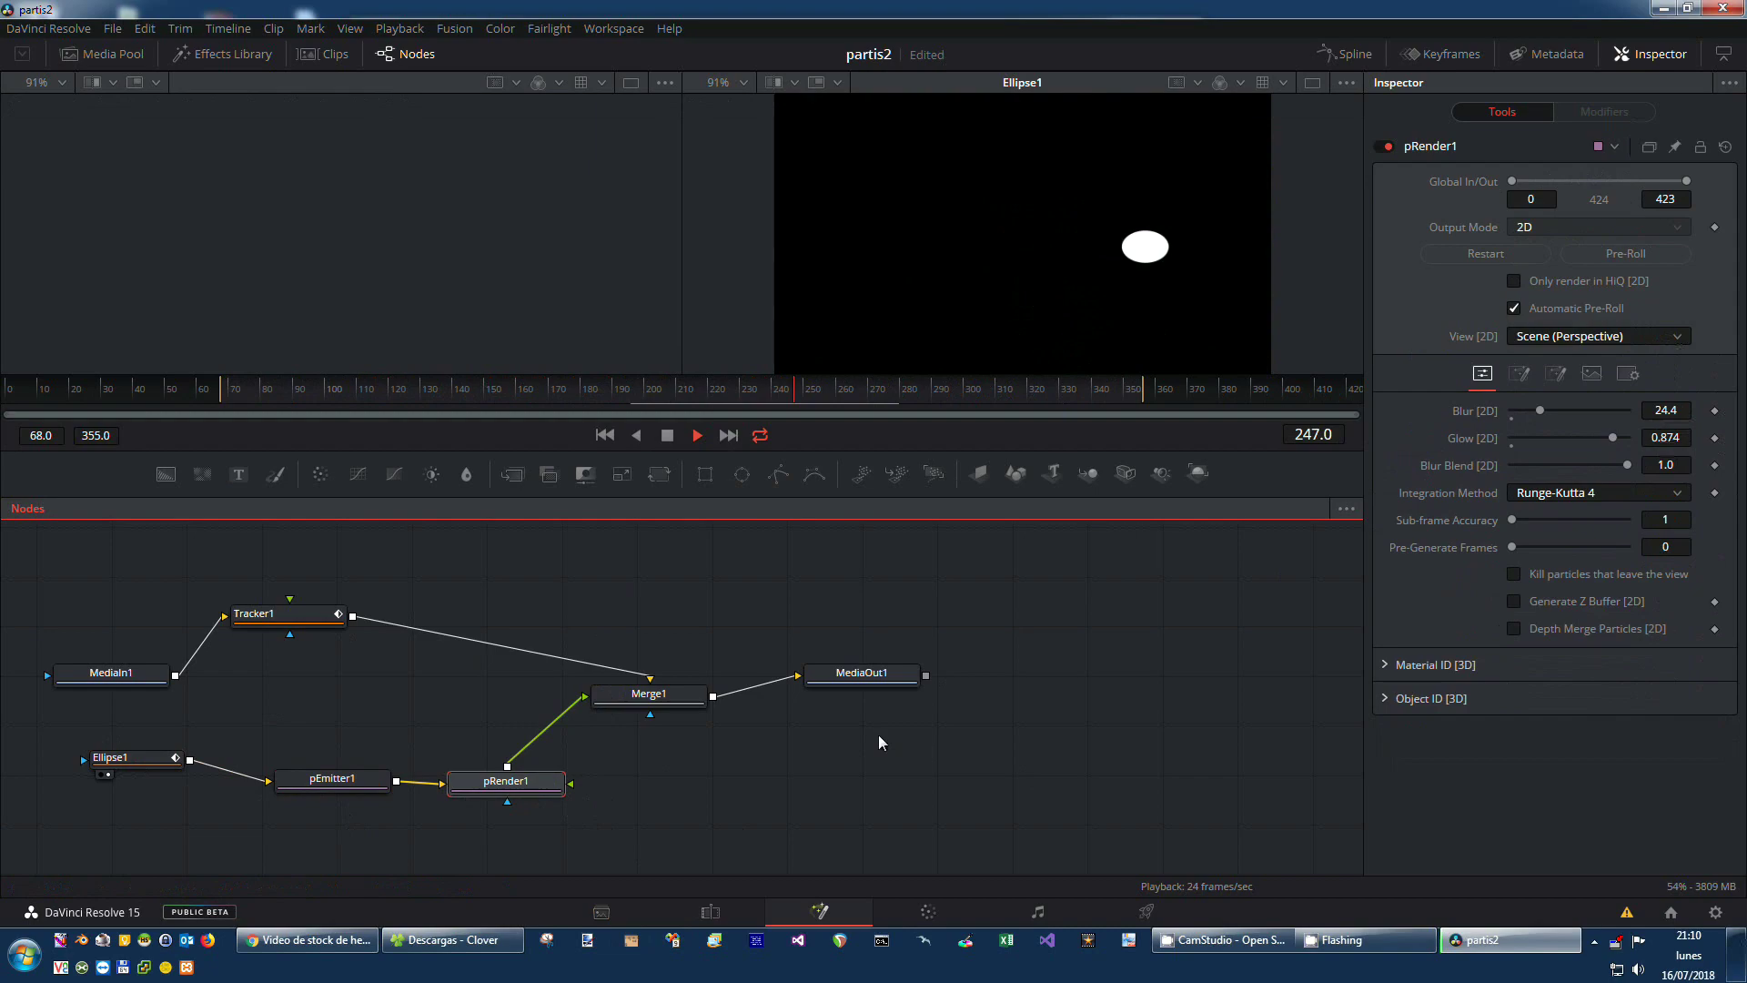
click(659, 708)
key(2)
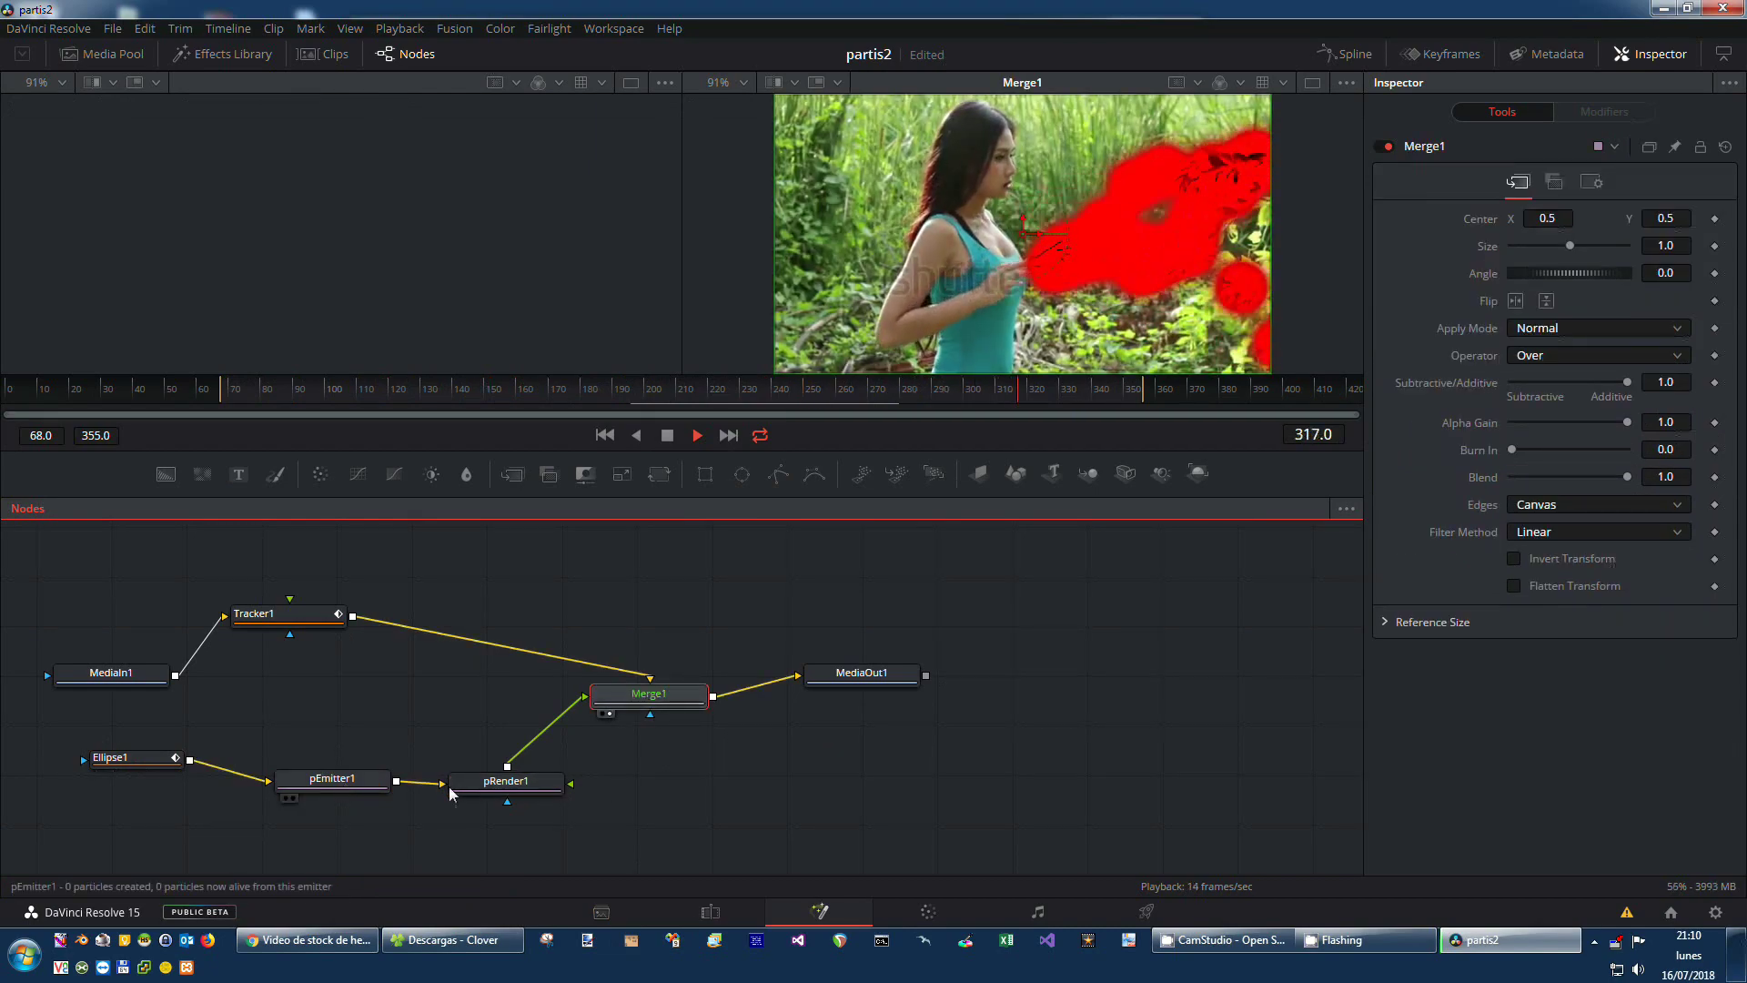
click(332, 779)
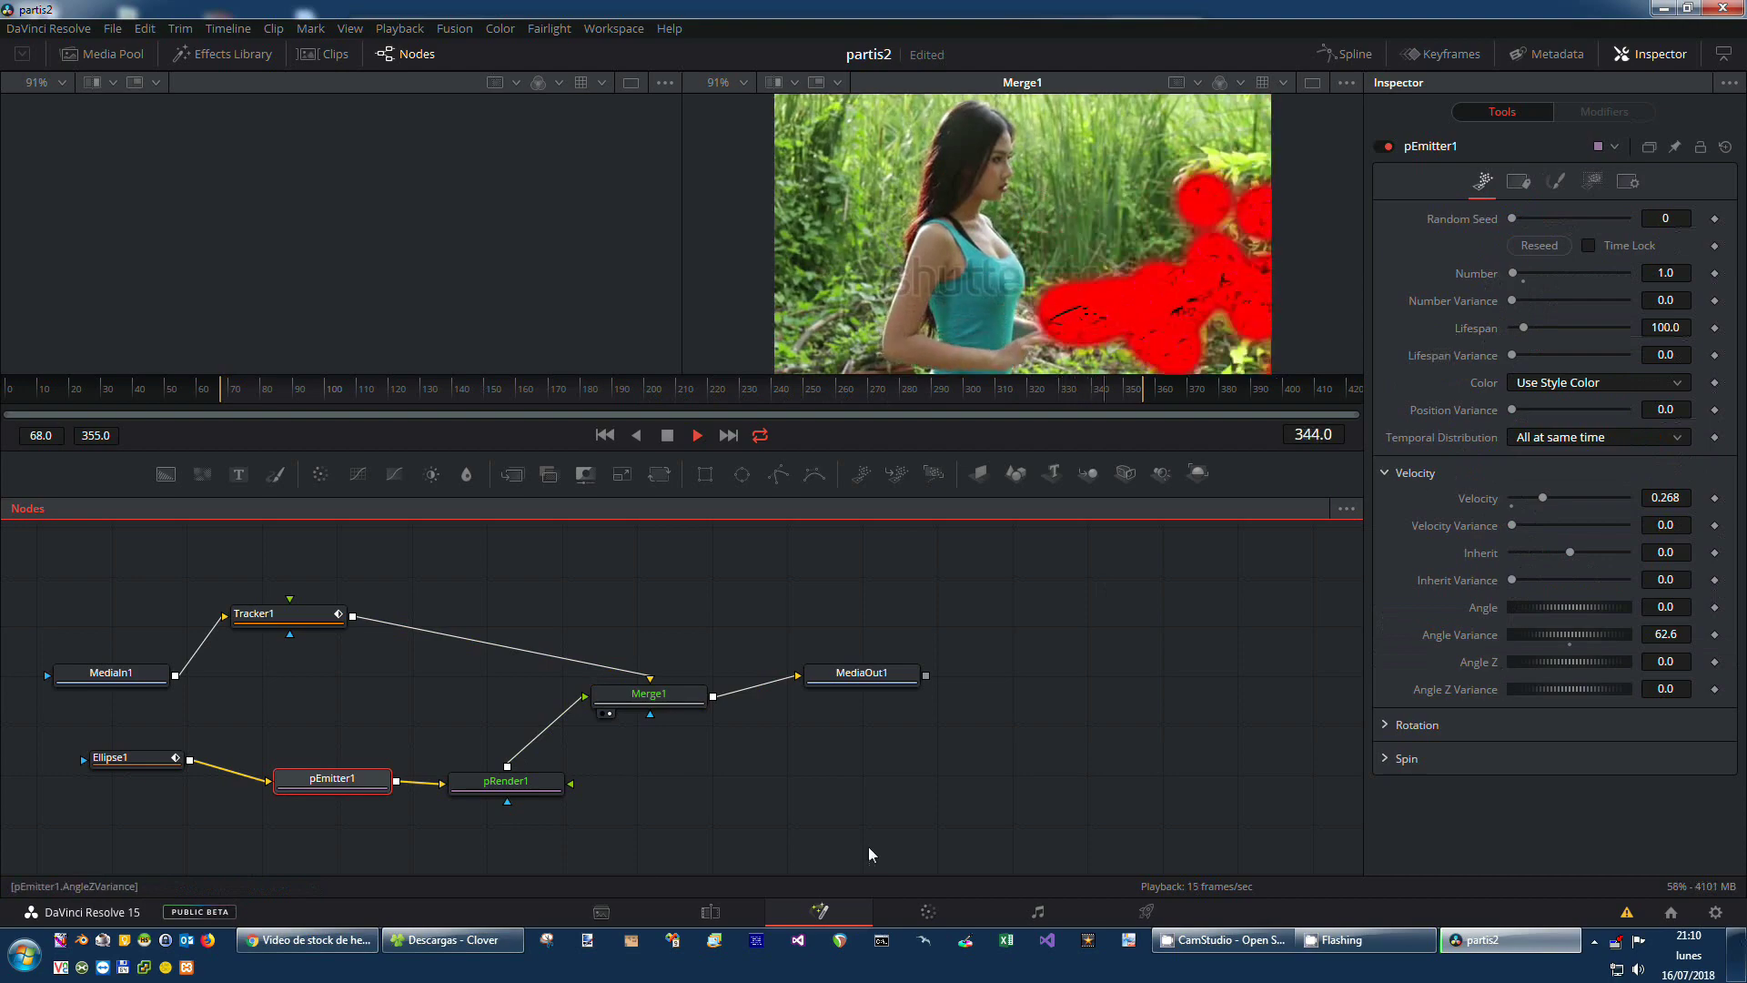